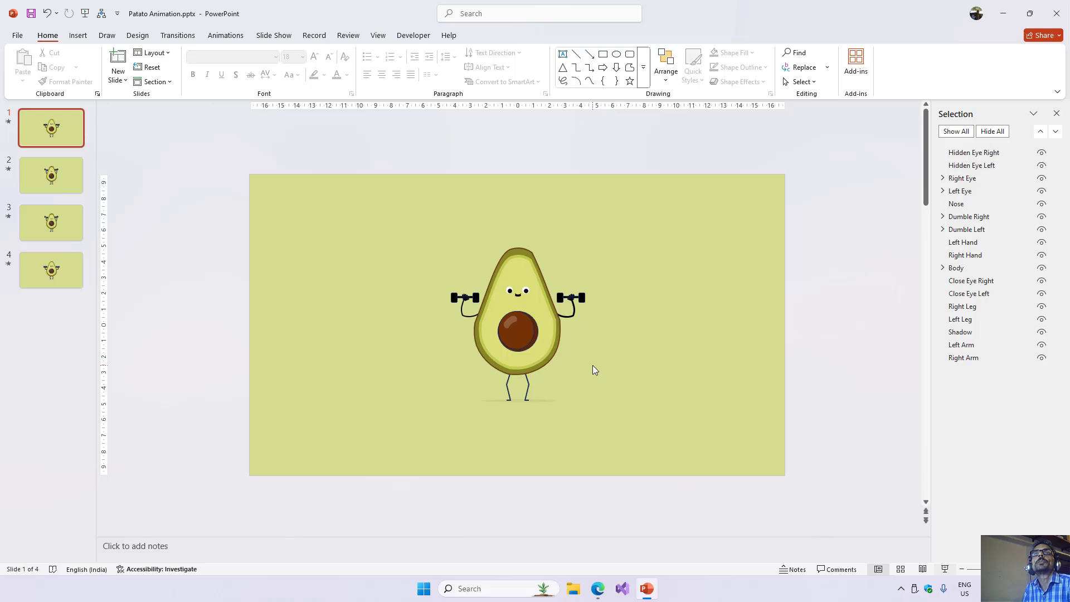
Step: Play the slide show from the first slide to preview the avocado animation, and return to slide 1
left_click(945, 569)
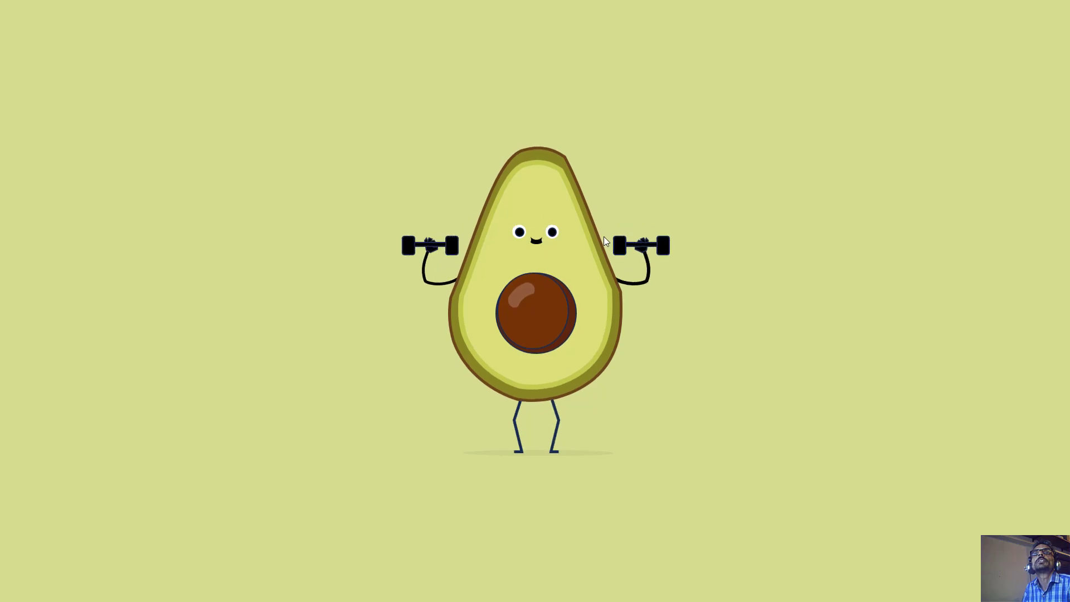
key("Escape")
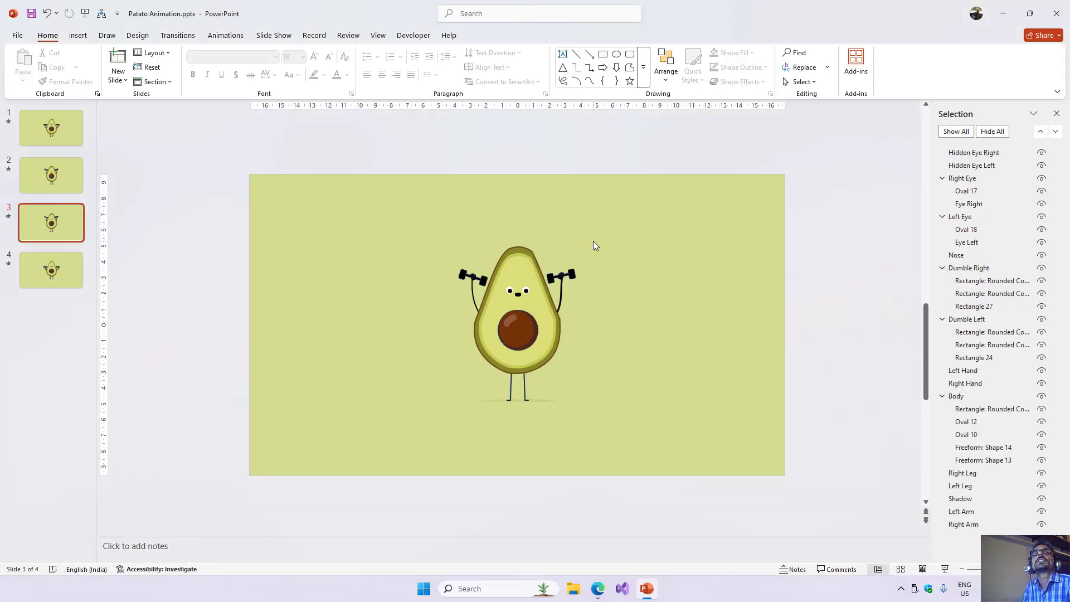
left_click(55, 136)
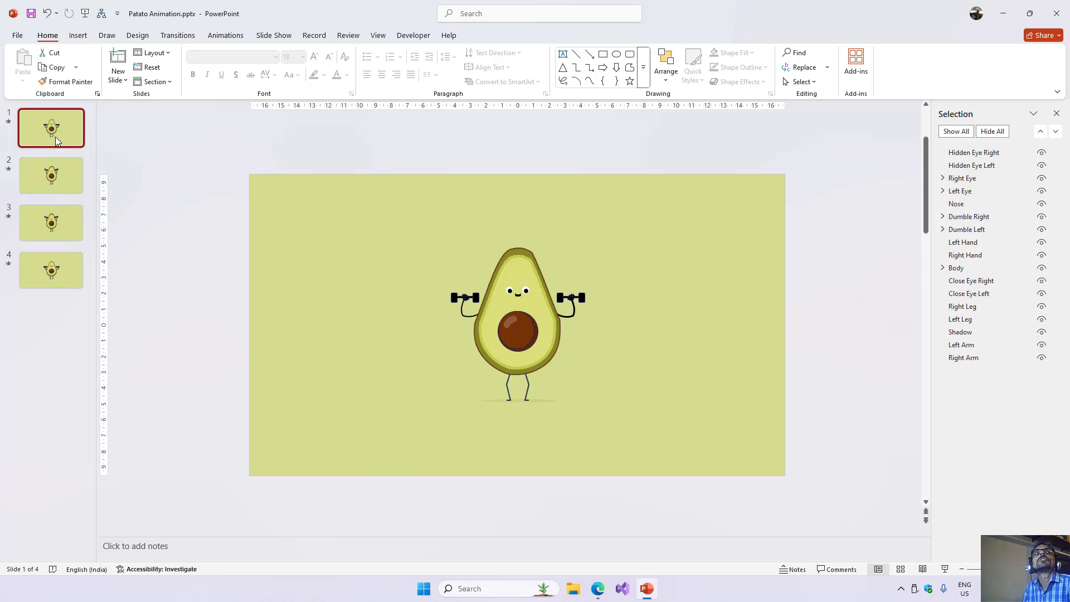
Step: Close the Selection pane and reopen it to list the slide's objects
left_click(1056, 113)
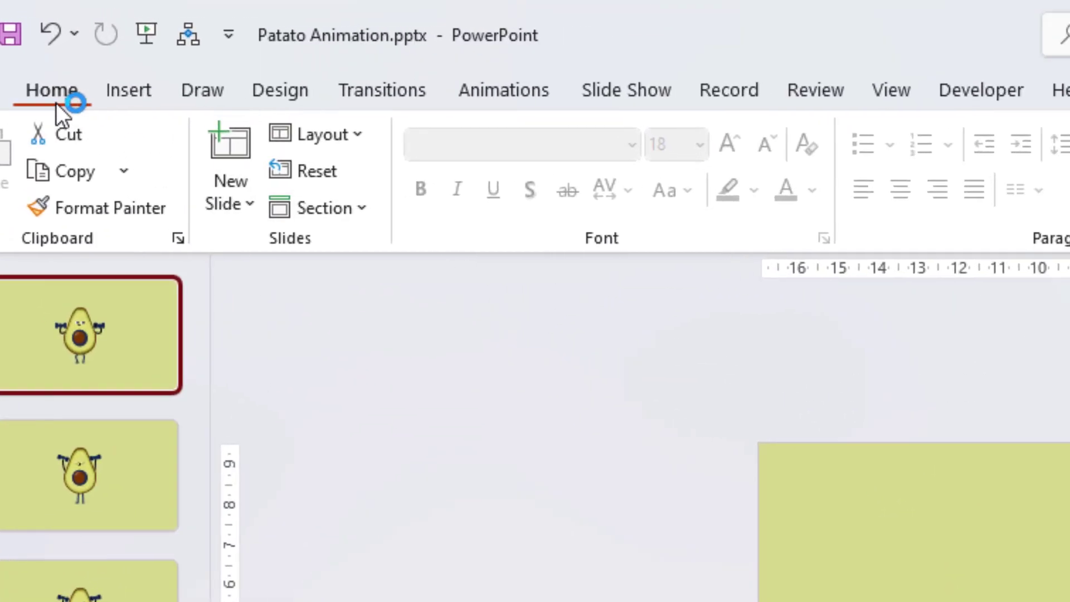
left_click(783, 200)
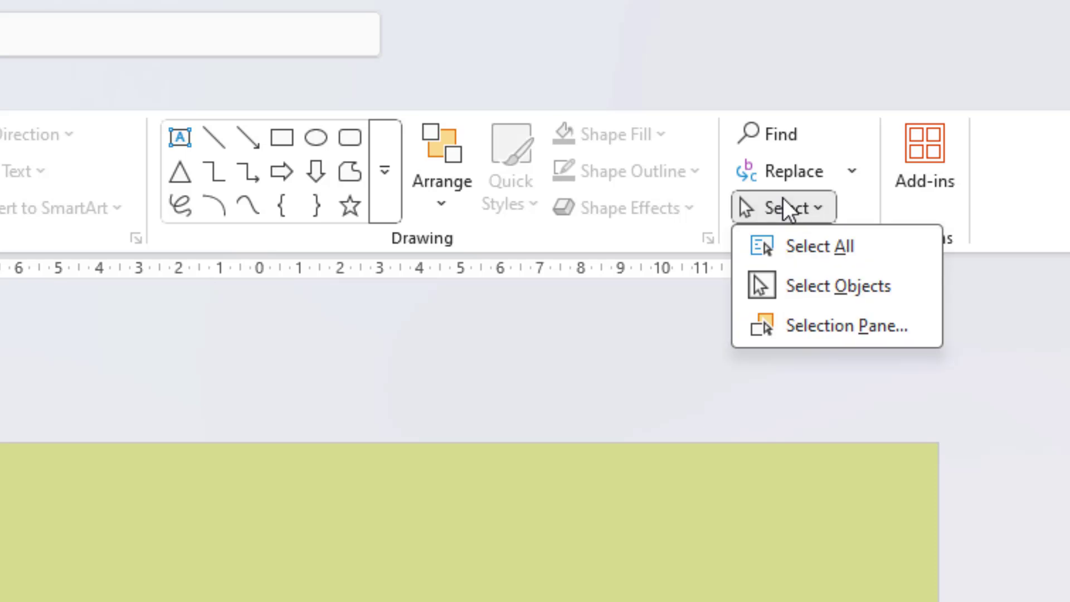
left_click(808, 329)
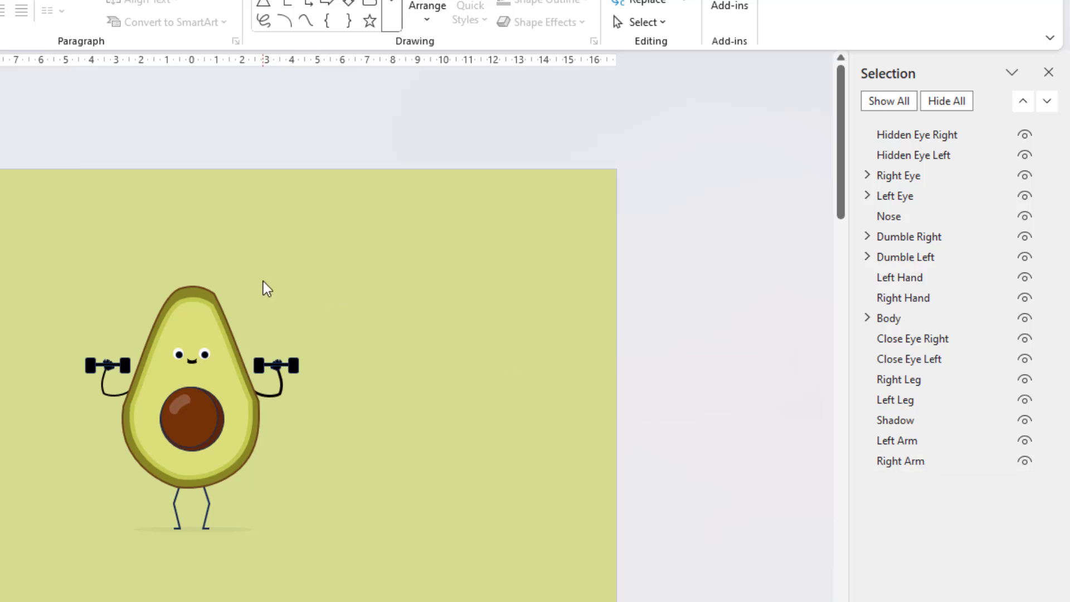
Step: Select all objects of the avocado character on slide 1 and set their shape fill to No Fill
key("ctrl+a")
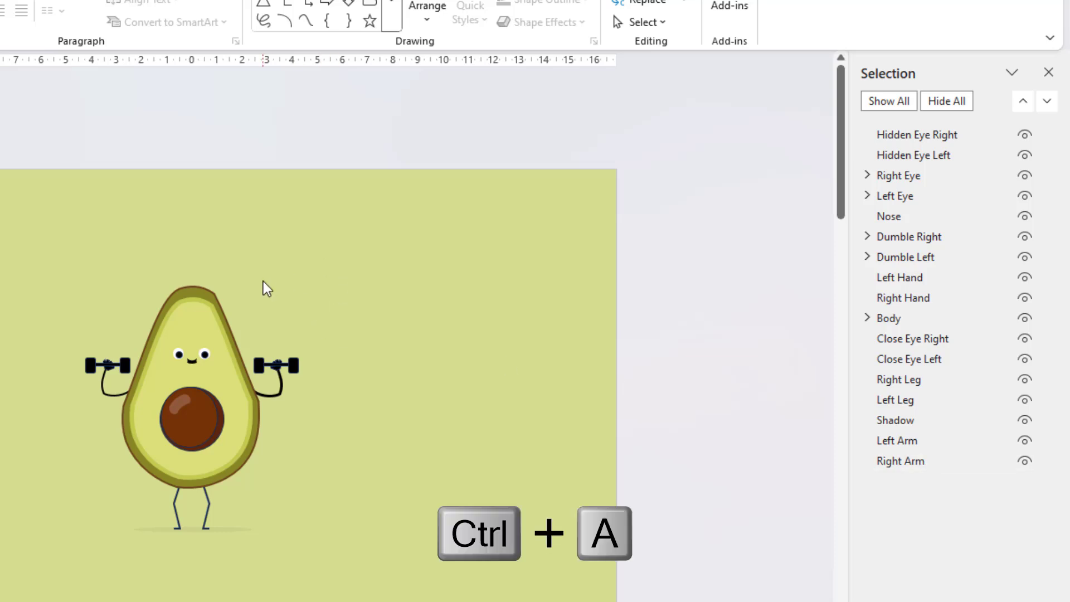
key("ctrl+a")
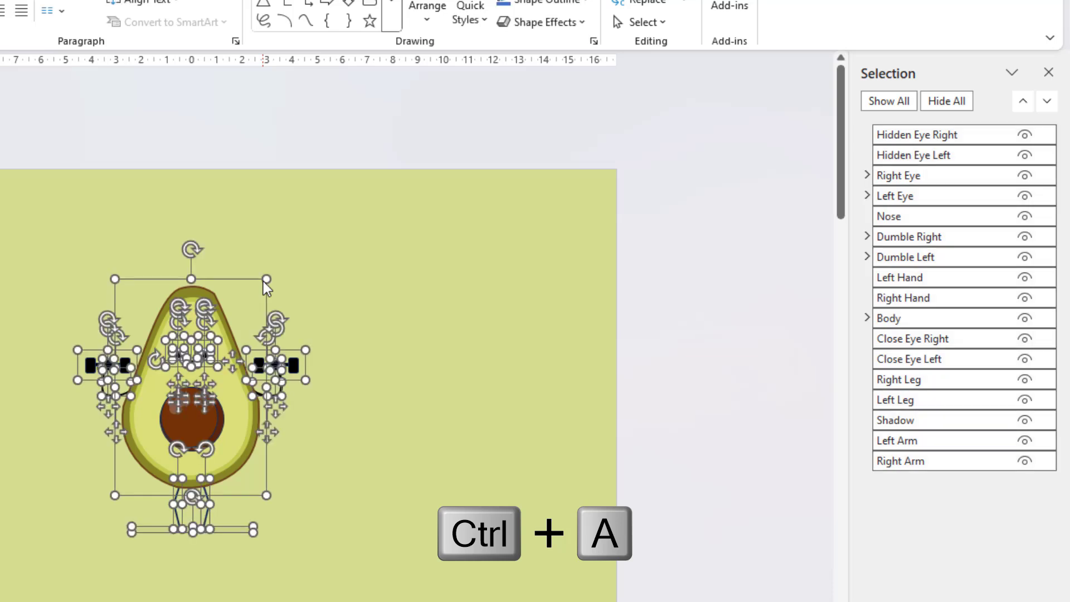
left_click(349, 236)
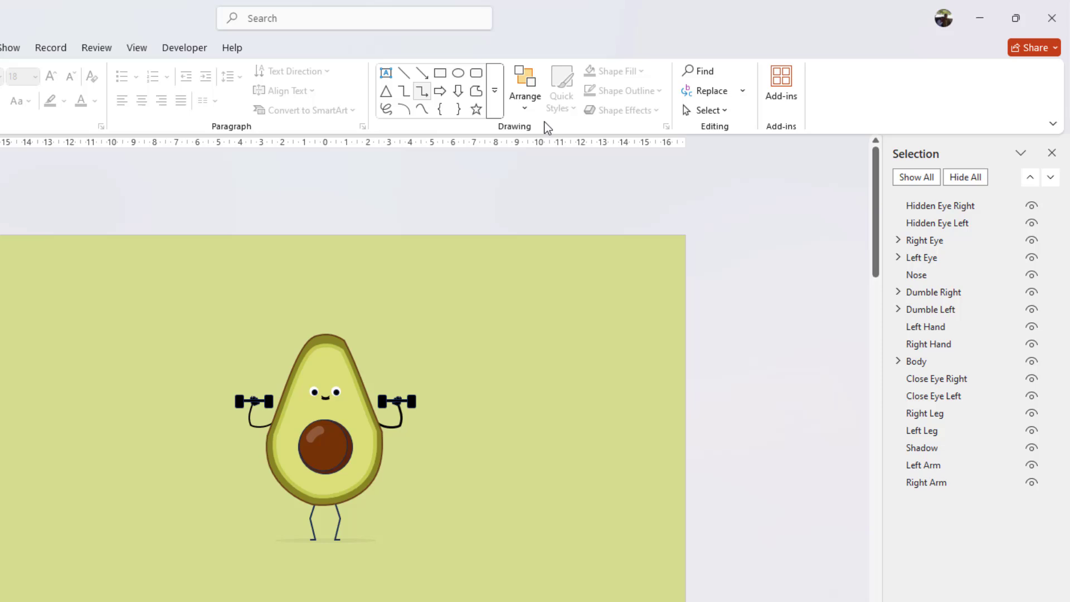
left_click(711, 112)
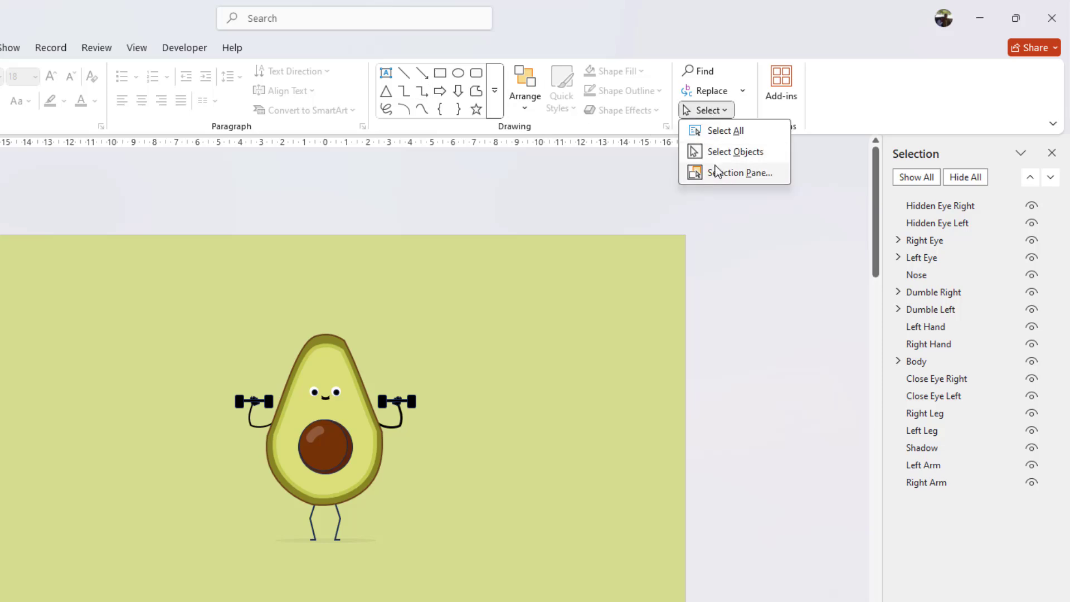
left_click(720, 132)
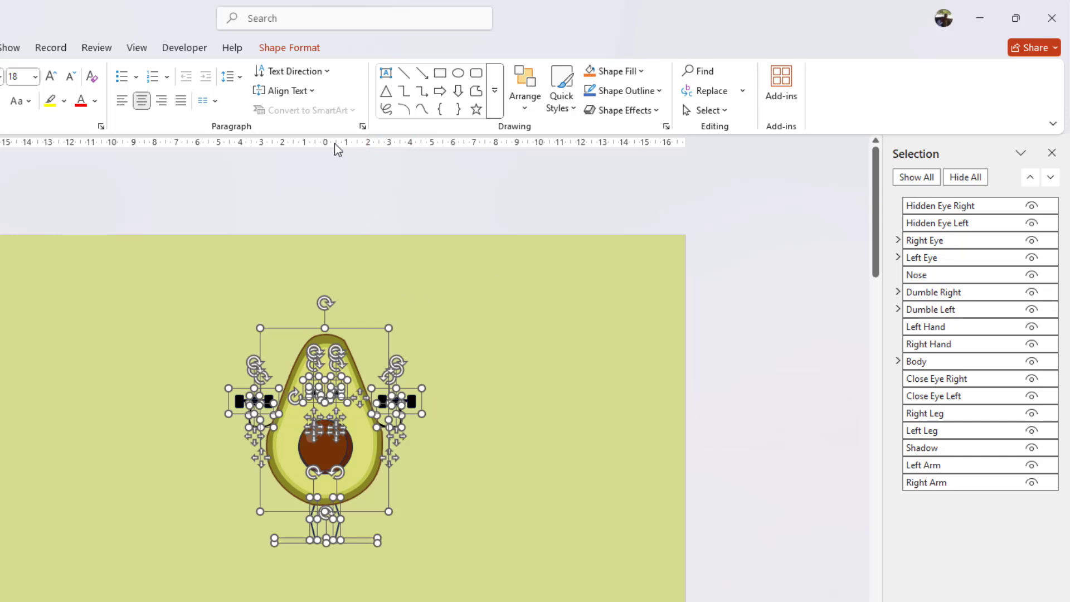
left_click(291, 50)
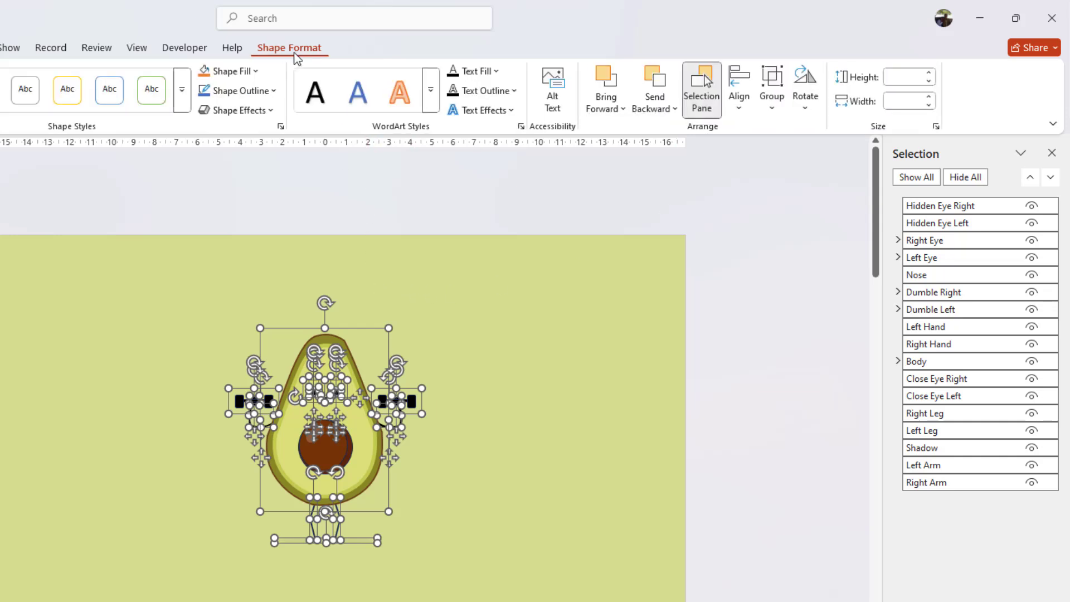
left_click(241, 73)
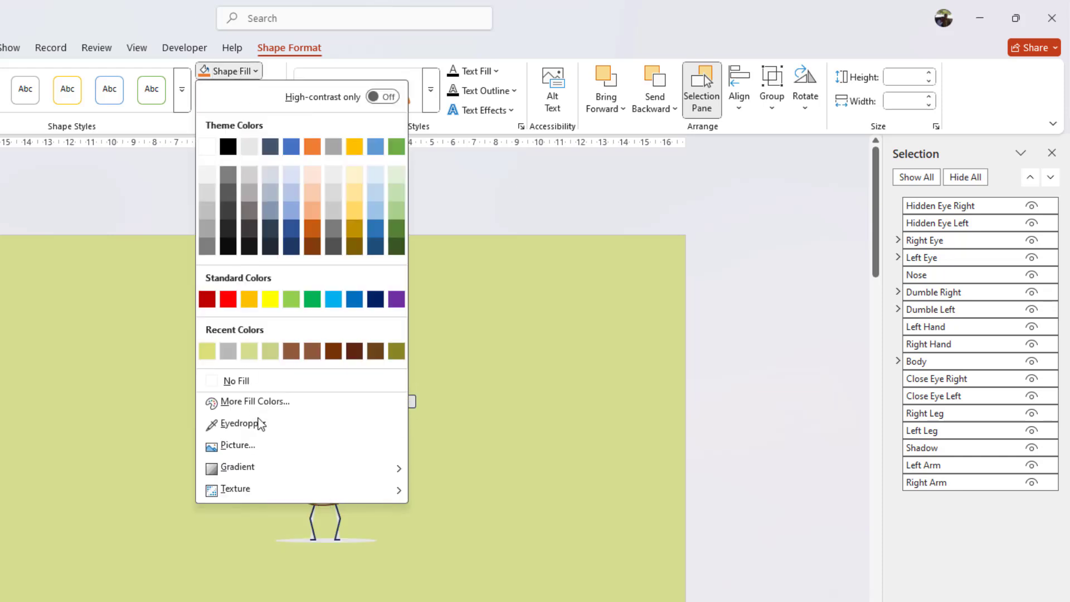
left_click(263, 379)
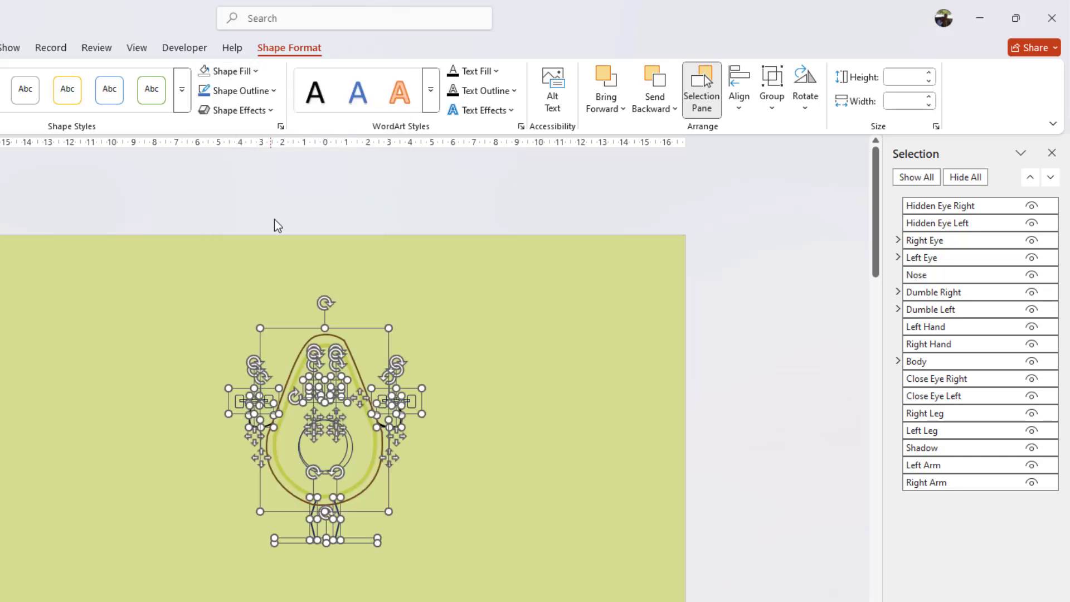
Step: Set the outline of all the avocado character's shapes to black and deselect them
left_click(252, 96)
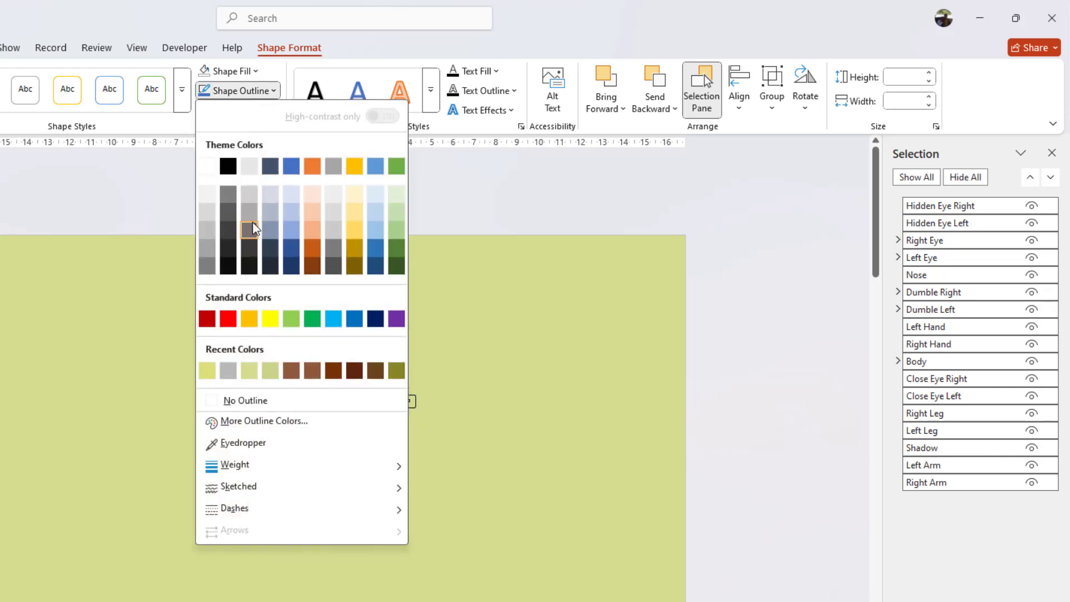
left_click(229, 167)
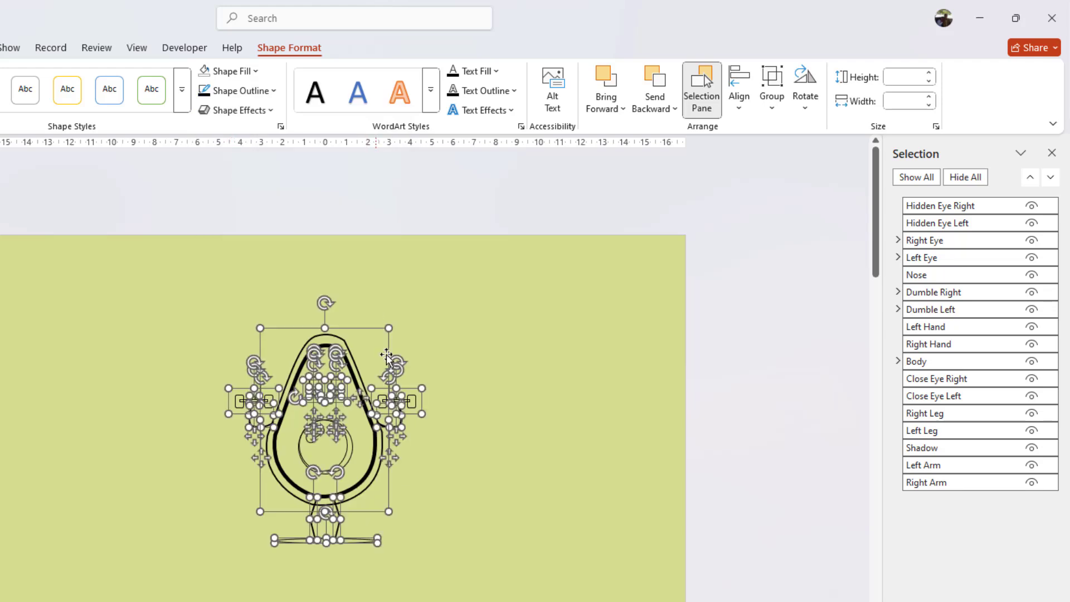
left_click(446, 332)
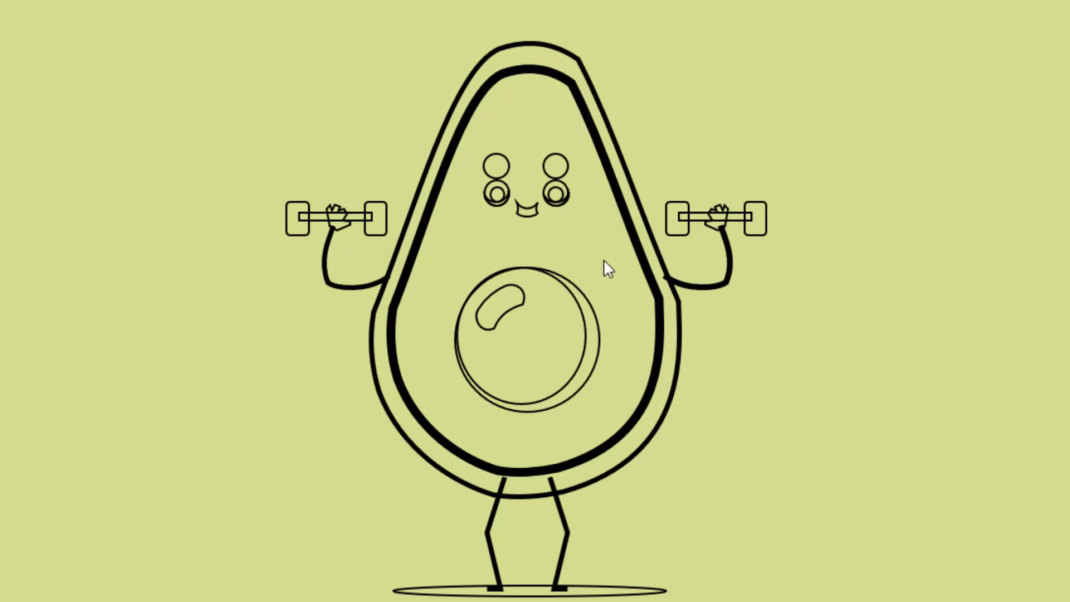
Step: Examine the object names of the two circles above the avocado's eyes in the Selection pane
left_click(501, 159)
left_click(559, 156)
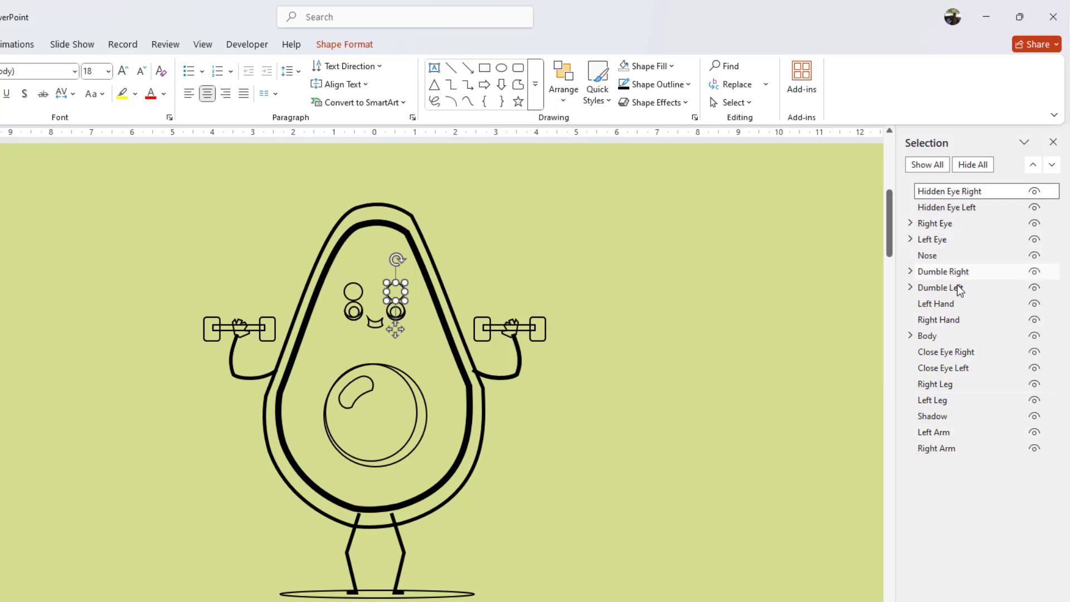
key("F2")
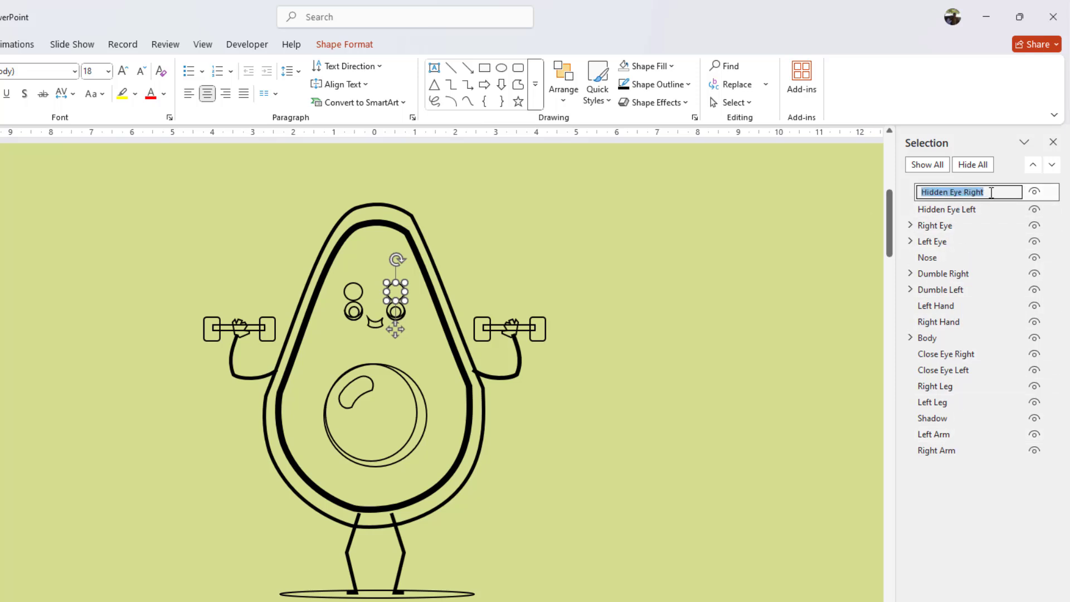
double_click(970, 210)
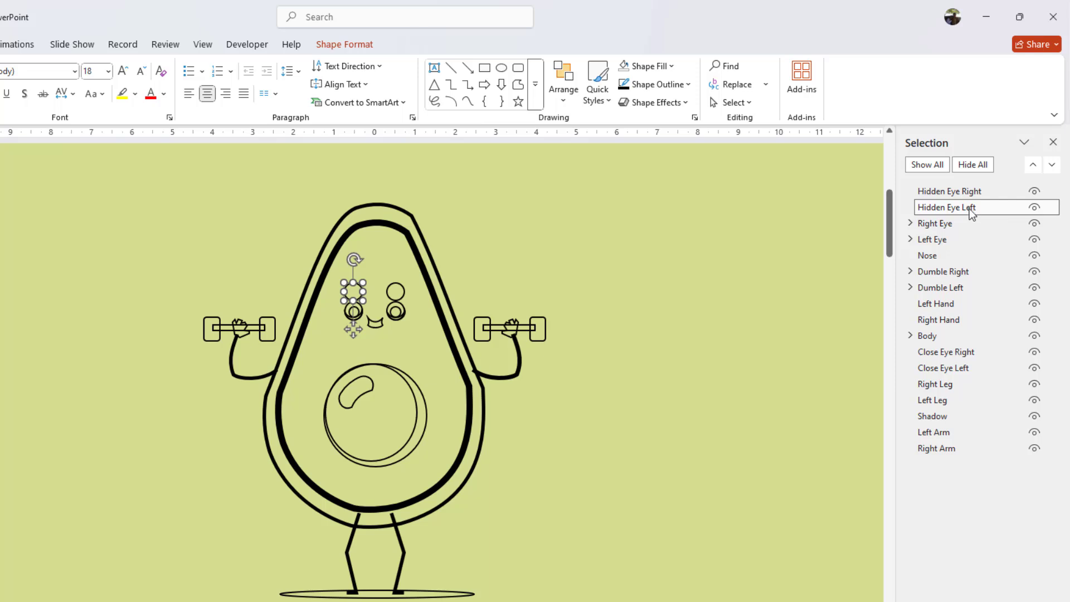
left_click_drag(987, 208, 898, 211)
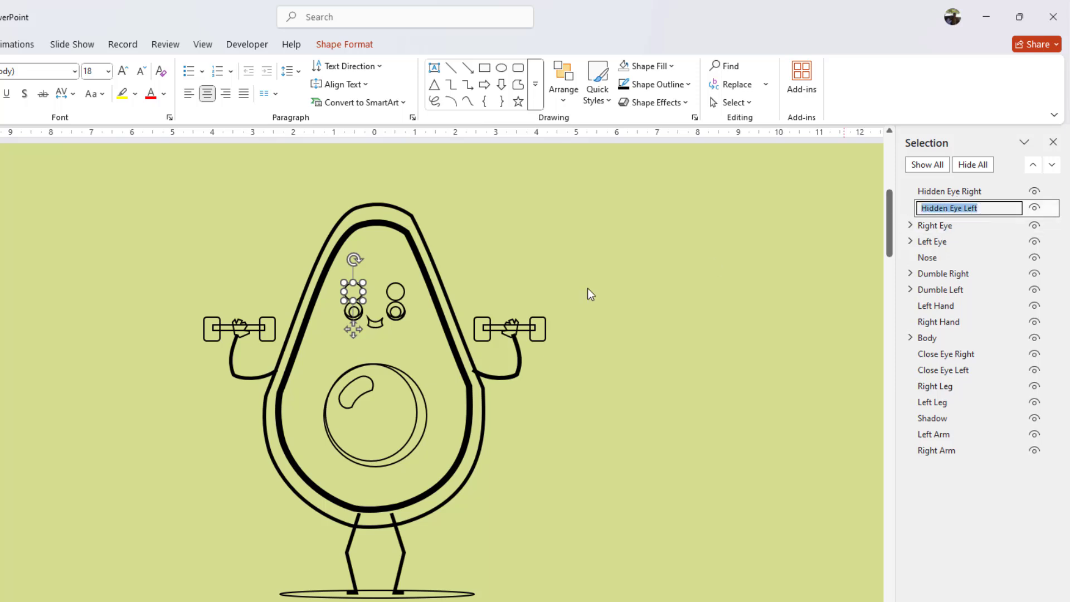
left_click(488, 262)
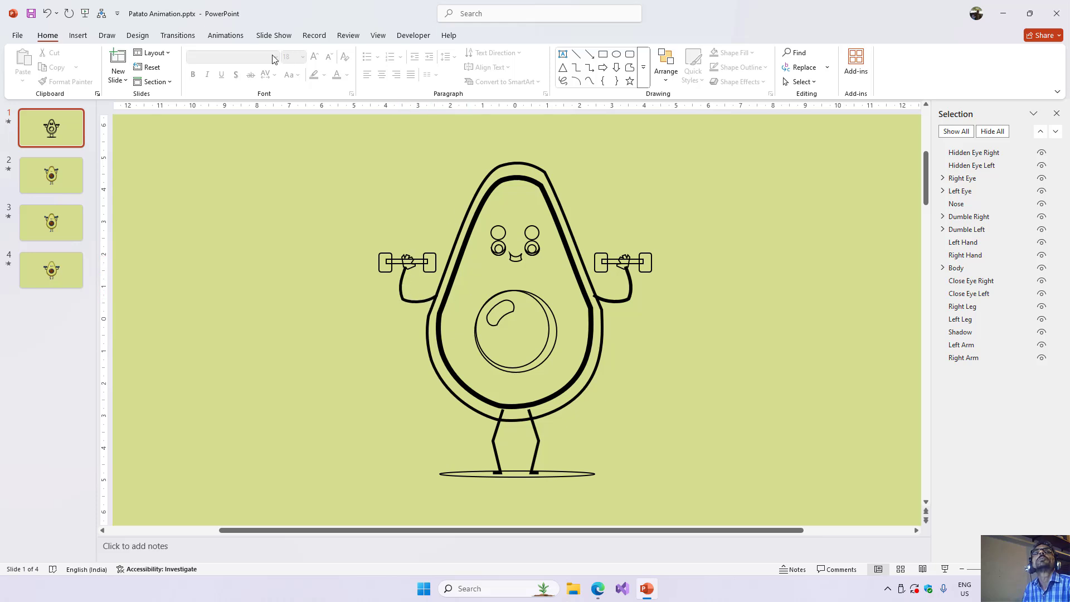
Step: Review the entrance, emphasis, exit and motion path effects that can be added to the Body group
left_click(228, 36)
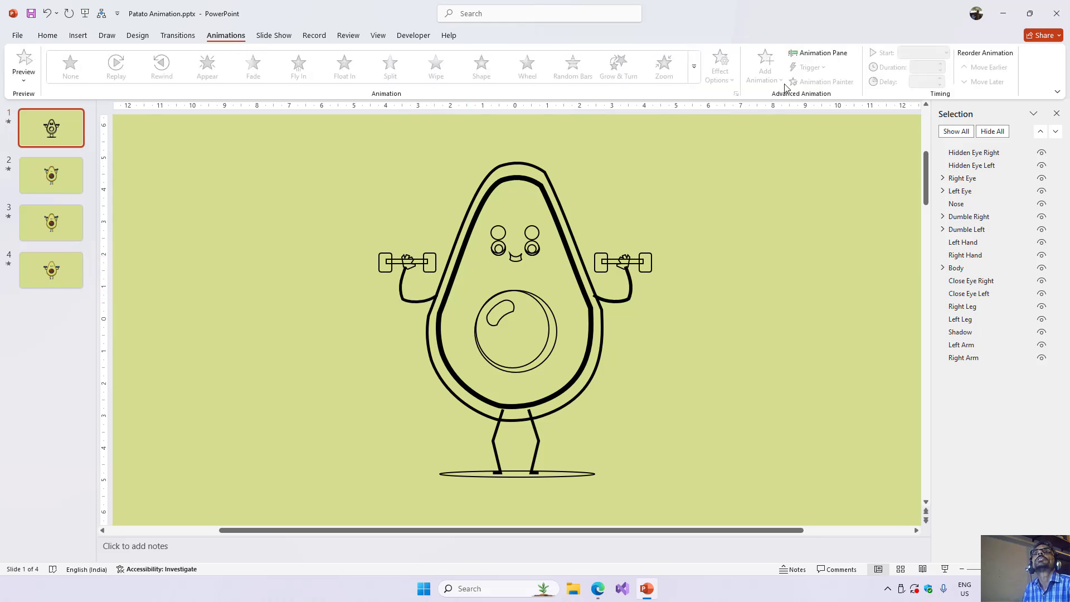
left_click(530, 166)
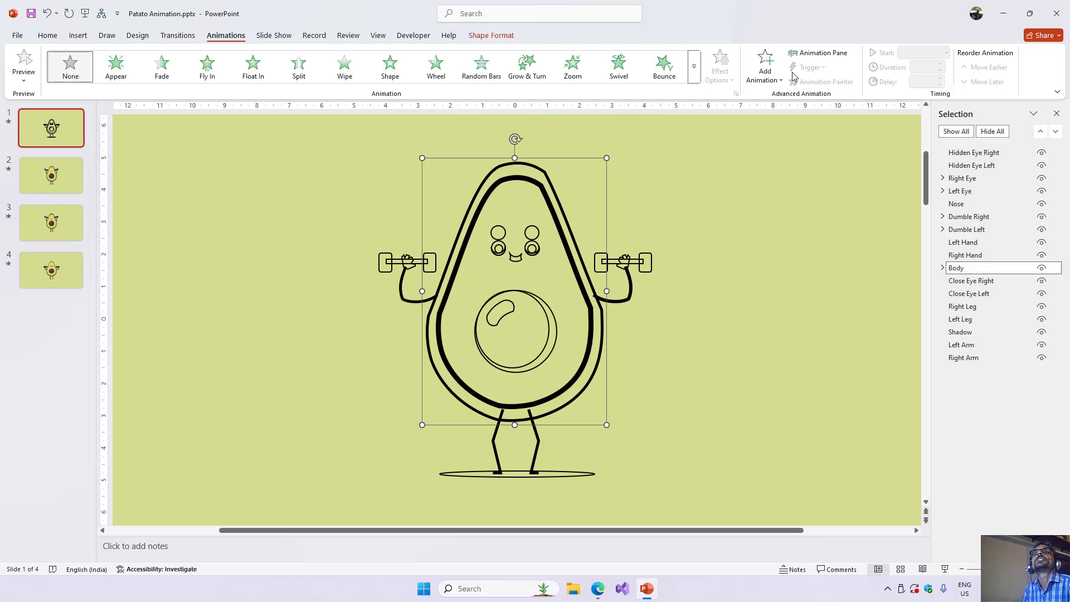
left_click(767, 75)
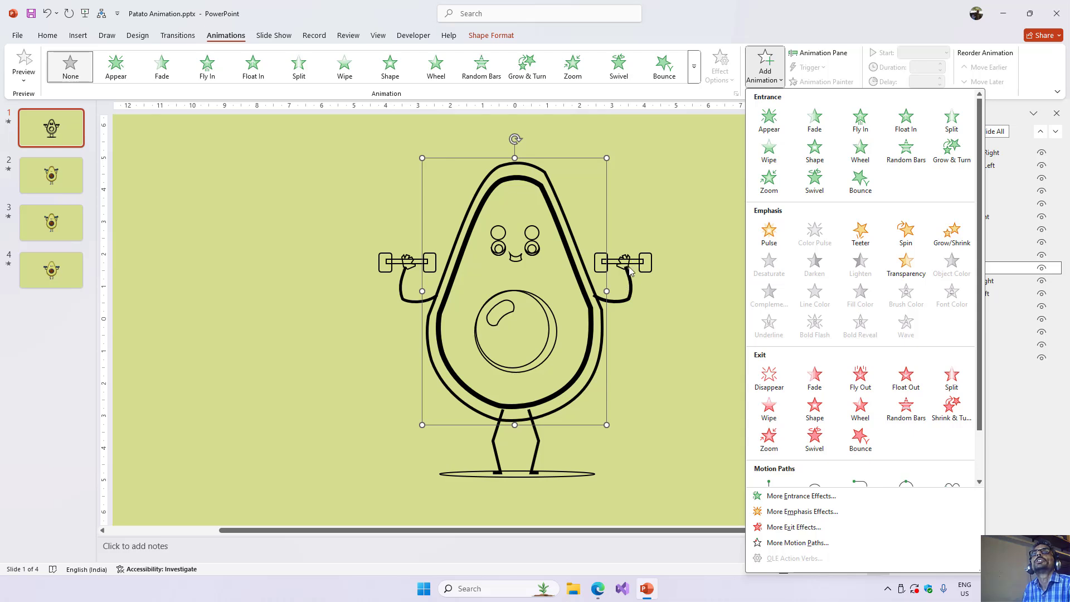
left_click(641, 193)
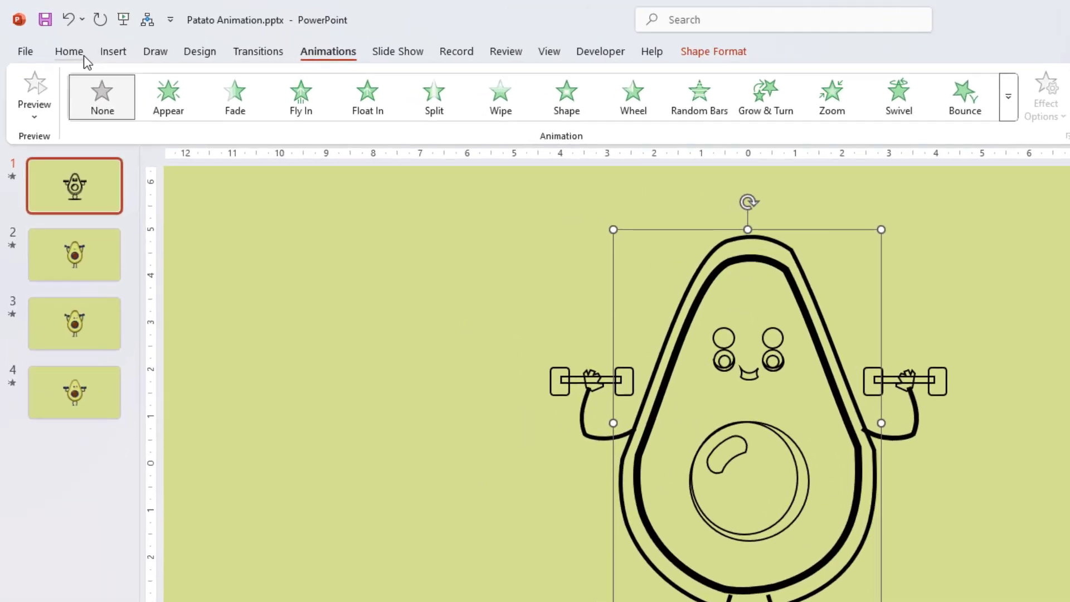
Step: Add a new blank slide and move it to the first position in the presentation
left_click(49, 36)
left_click(182, 85)
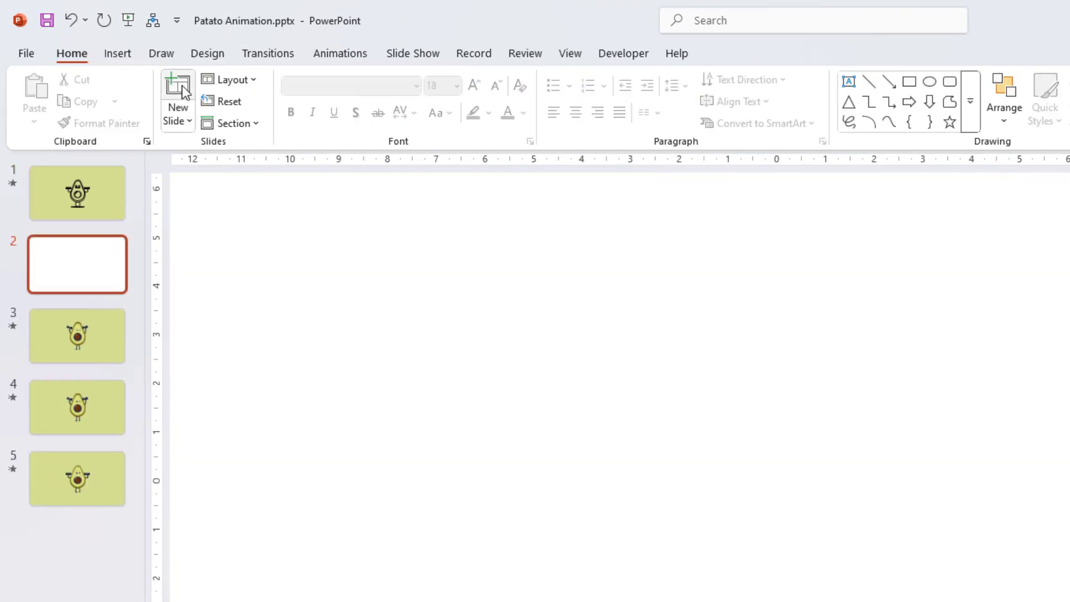
left_click_drag(126, 230, 84, 189)
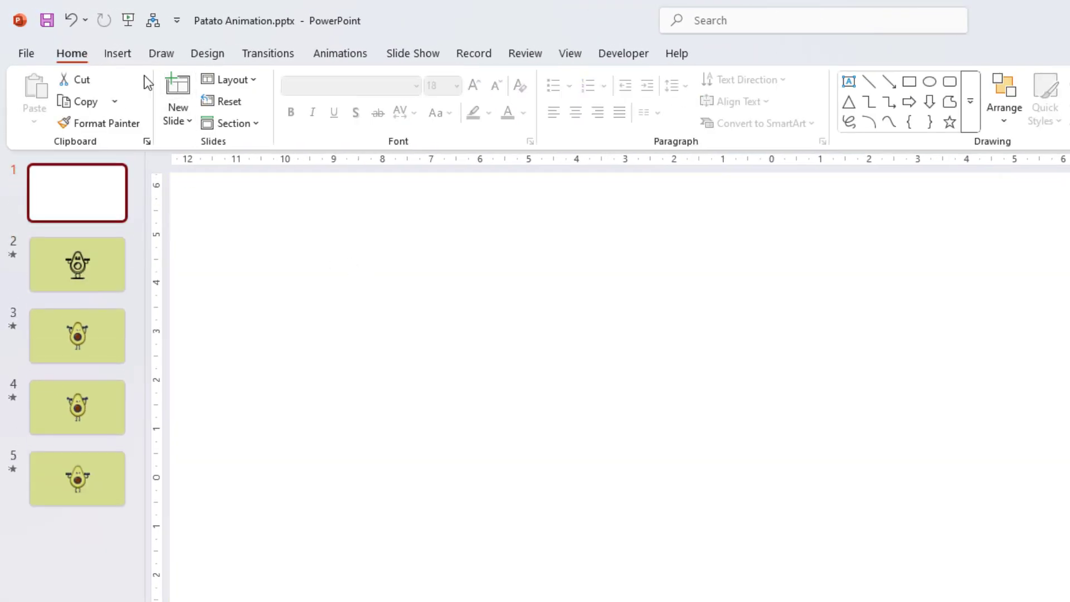
Step: Draw an open freeform outline about 5 cm wide and 5 cm tall on the blank slide, combining freehand curves and straight segments
left_click(118, 56)
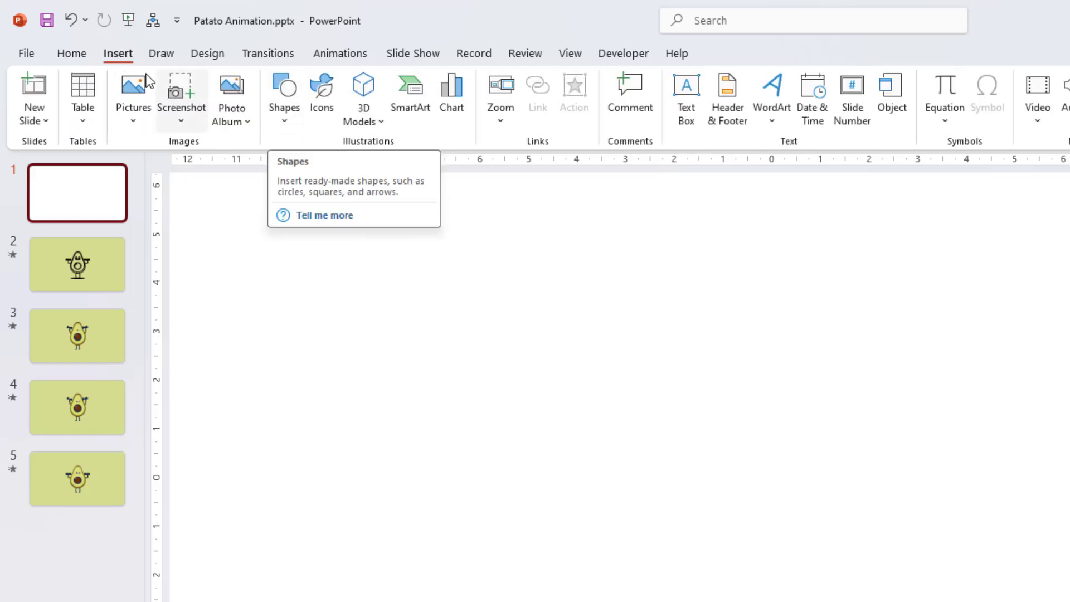
left_click(284, 113)
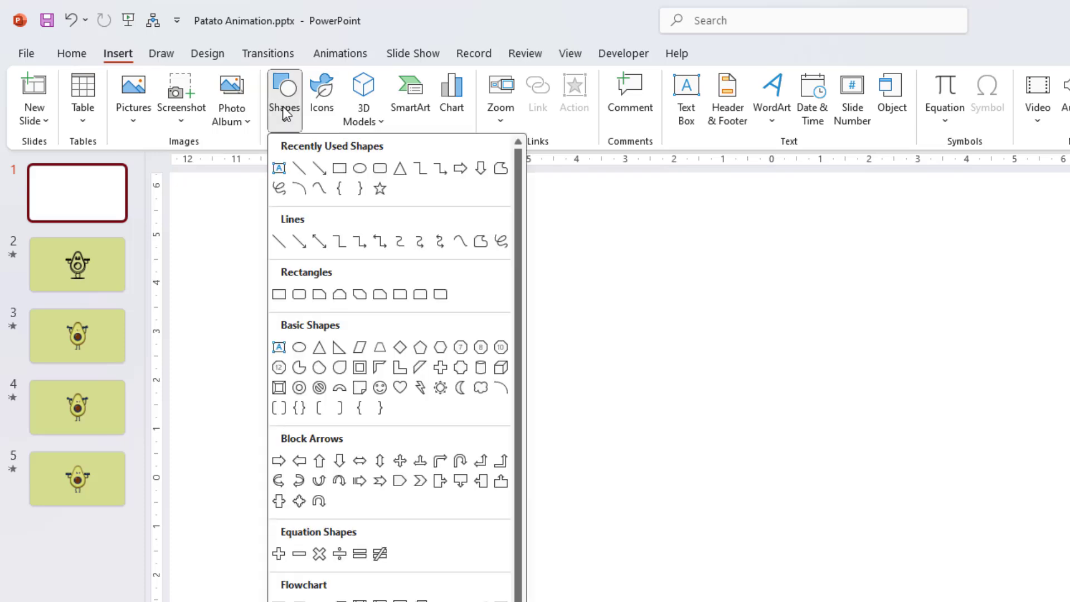
left_click(483, 245)
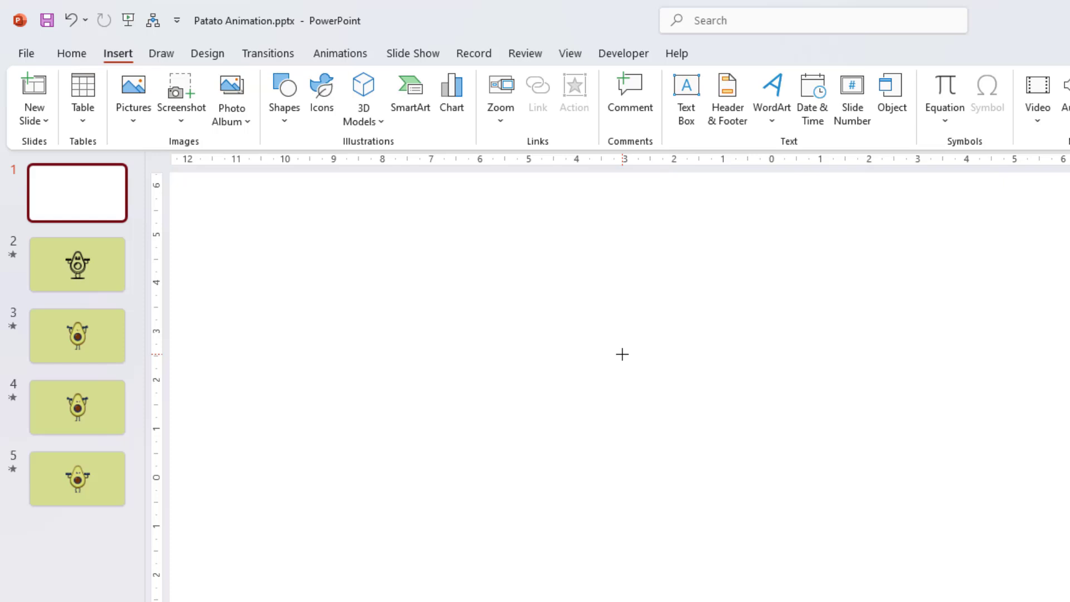
mouse_move(622, 353)
left_mouse_down()
mouse_move(604, 413)
mouse_move(616, 487)
mouse_move(576, 523)
mouse_move(574, 542)
mouse_move(505, 557)
mouse_move(501, 535)
left_mouse_up()
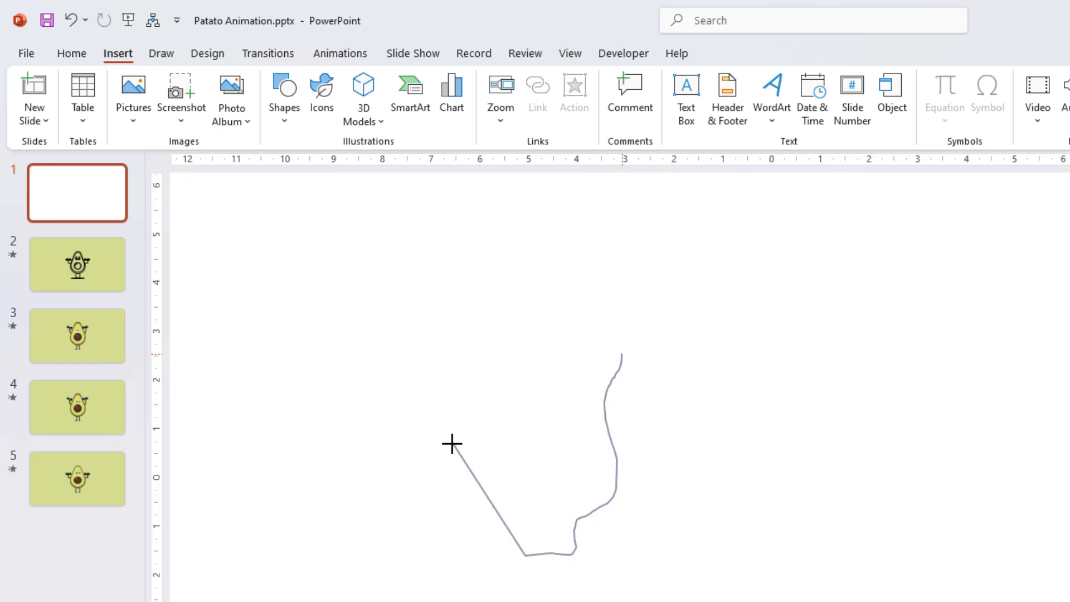
left_click(452, 444)
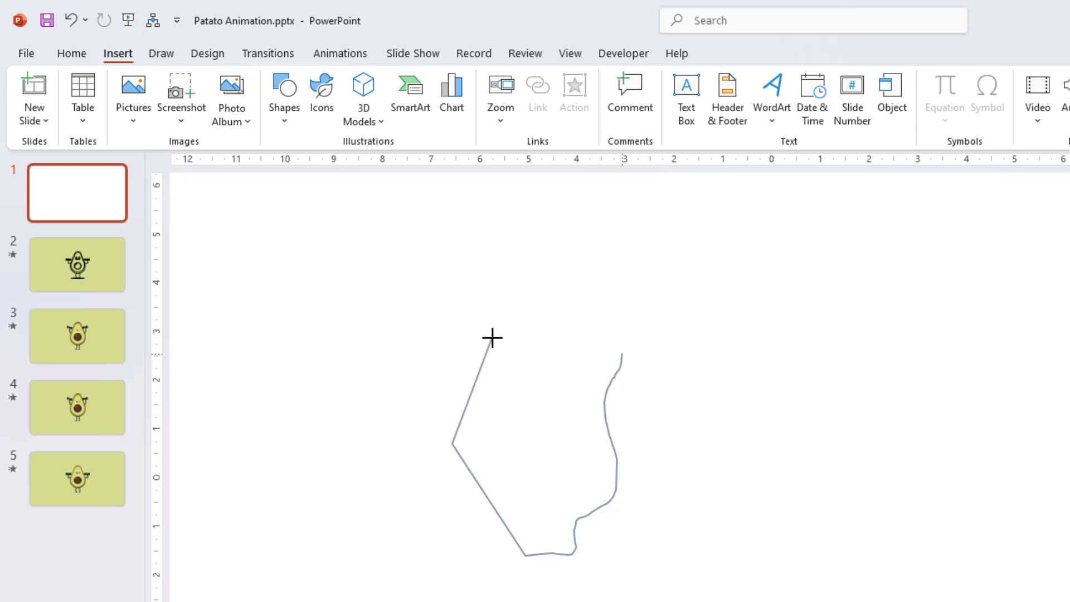
mouse_move(492, 337)
left_mouse_down()
mouse_move(667, 318)
mouse_move(695, 375)
mouse_move(654, 351)
mouse_move(646, 378)
left_mouse_up()
double_click(646, 378)
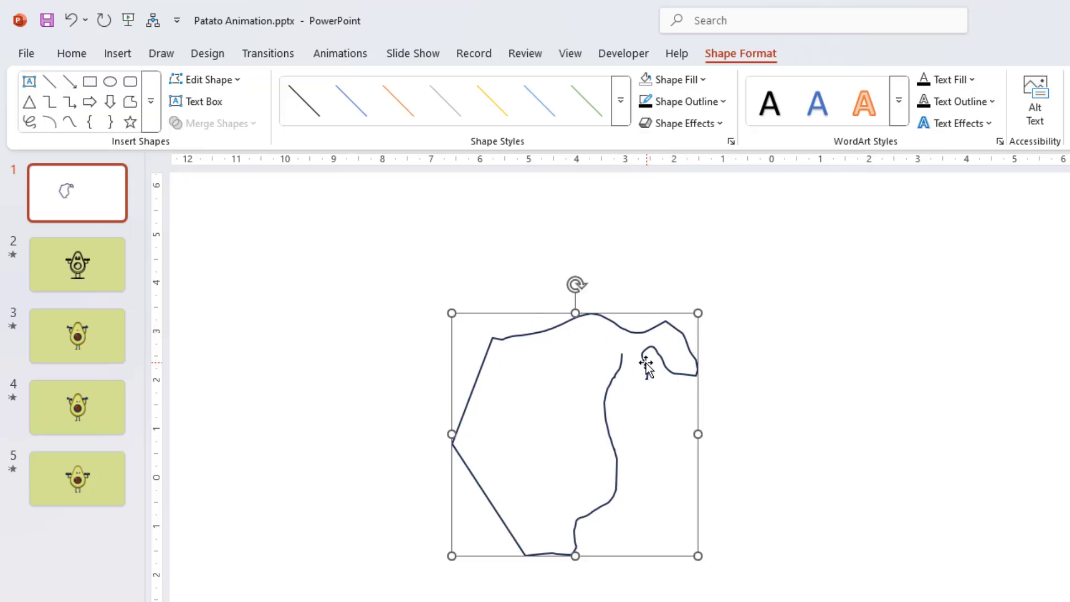
key("ctrl+z")
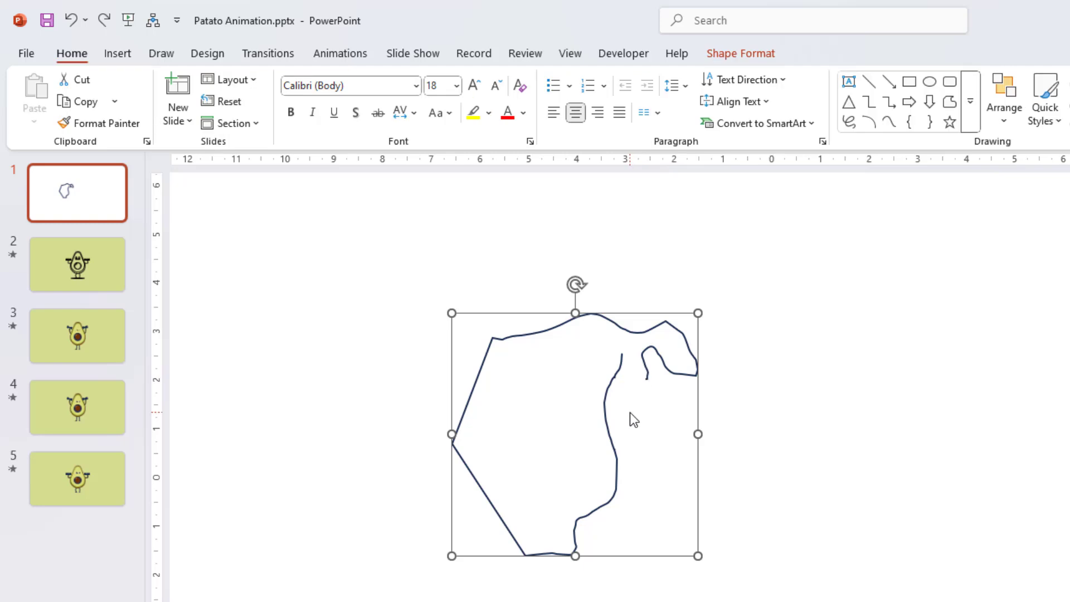
Step: Draw an open freeform of two straight segments about 1.3 cm wide and 3.8 cm tall, beside the large outline, as a leg
left_click(117, 54)
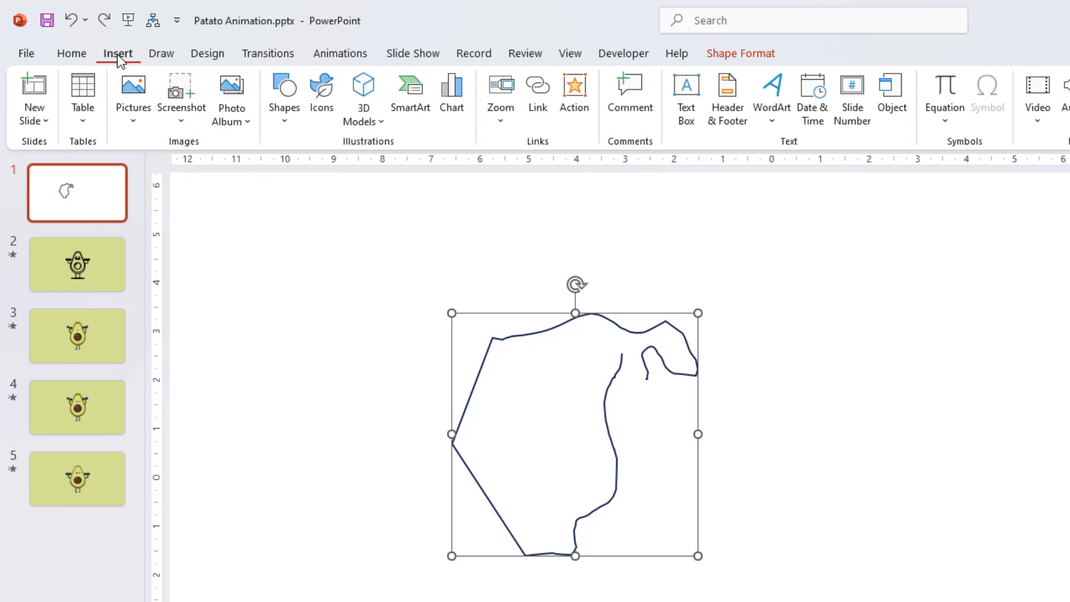
left_click(290, 113)
left_click(481, 238)
left_click_drag(765, 552, 806, 550)
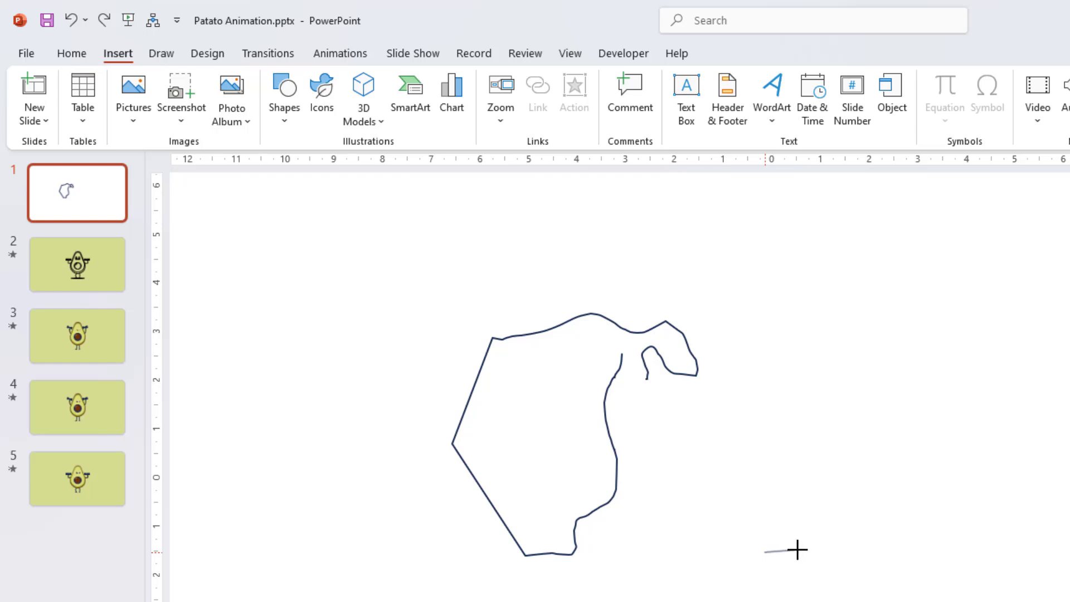
left_click(798, 550)
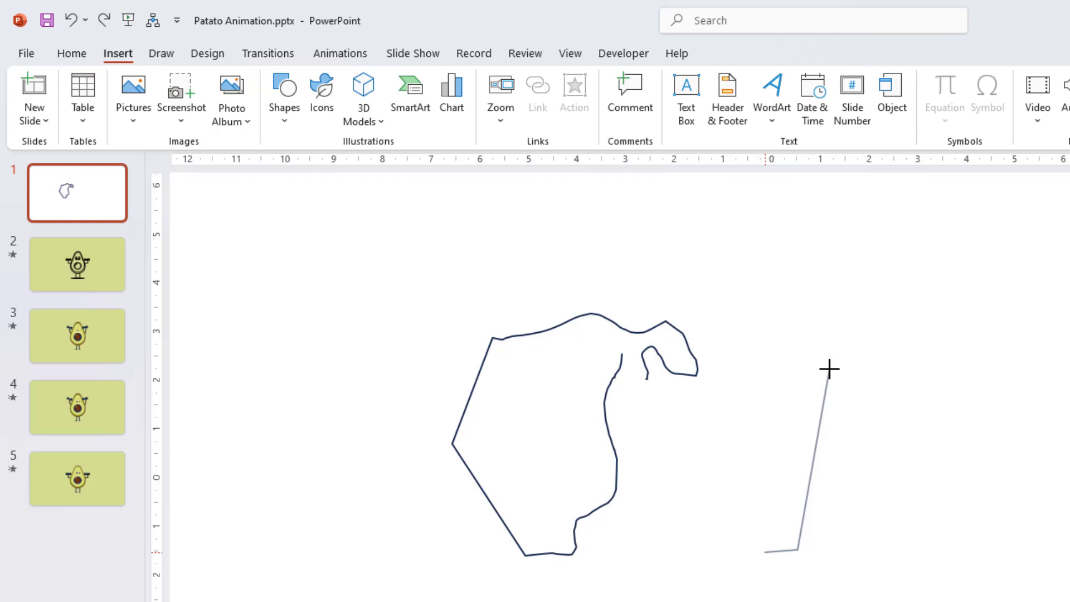
double_click(829, 368)
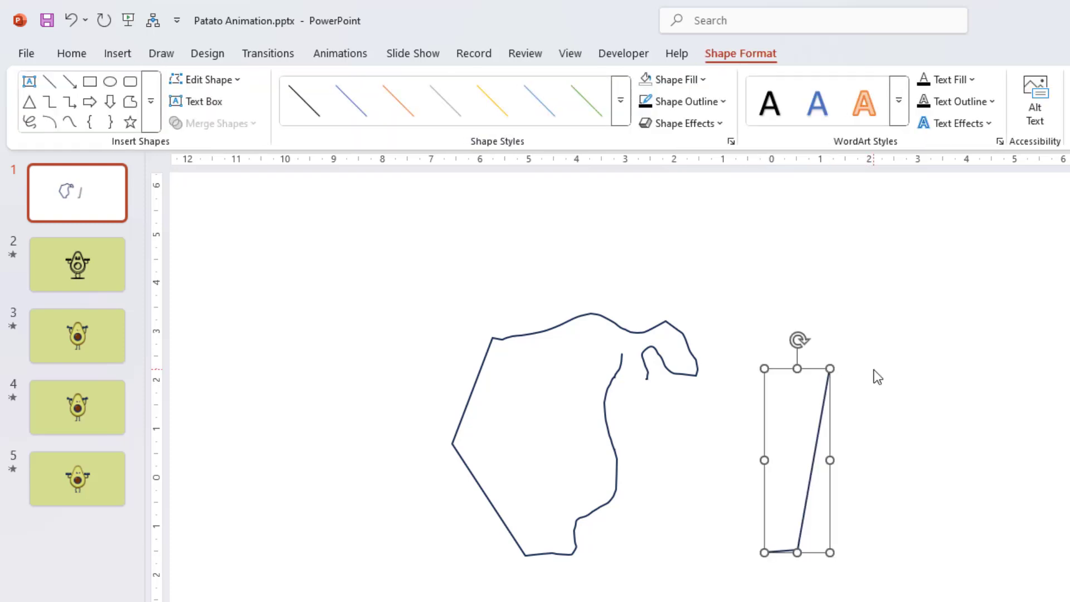
Step: Show the edit points of the large freeform outline and leave point editing without changing it
left_click(550, 331)
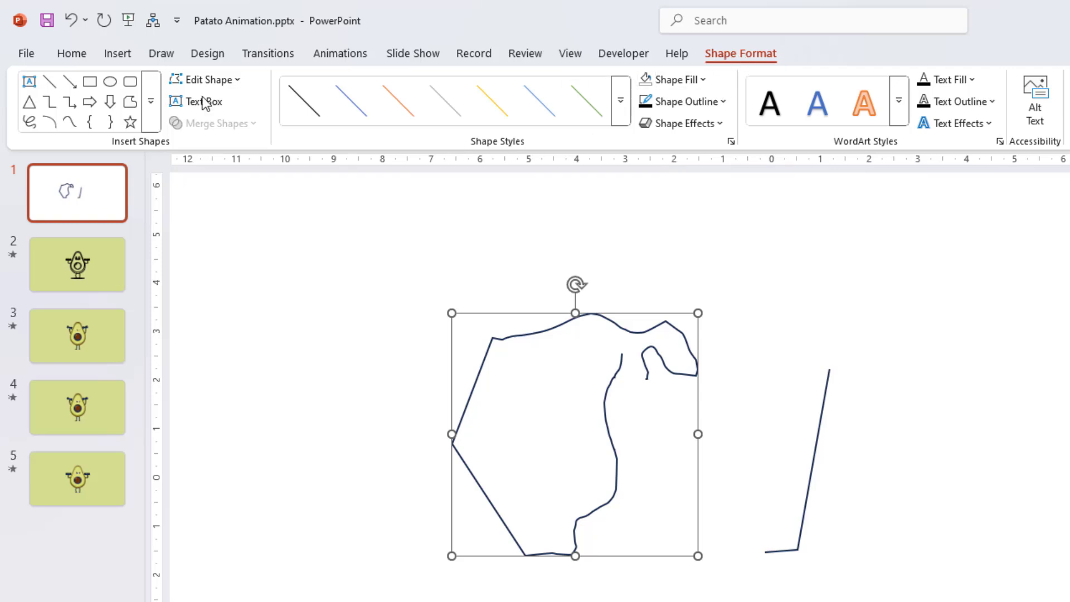
left_click(206, 79)
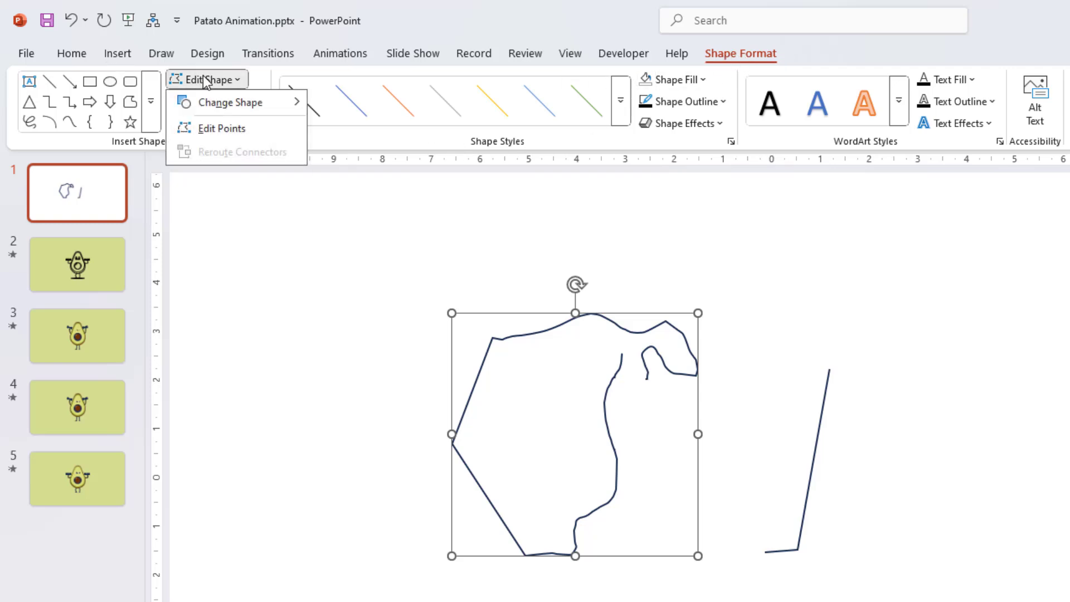
left_click(214, 125)
left_click(464, 269)
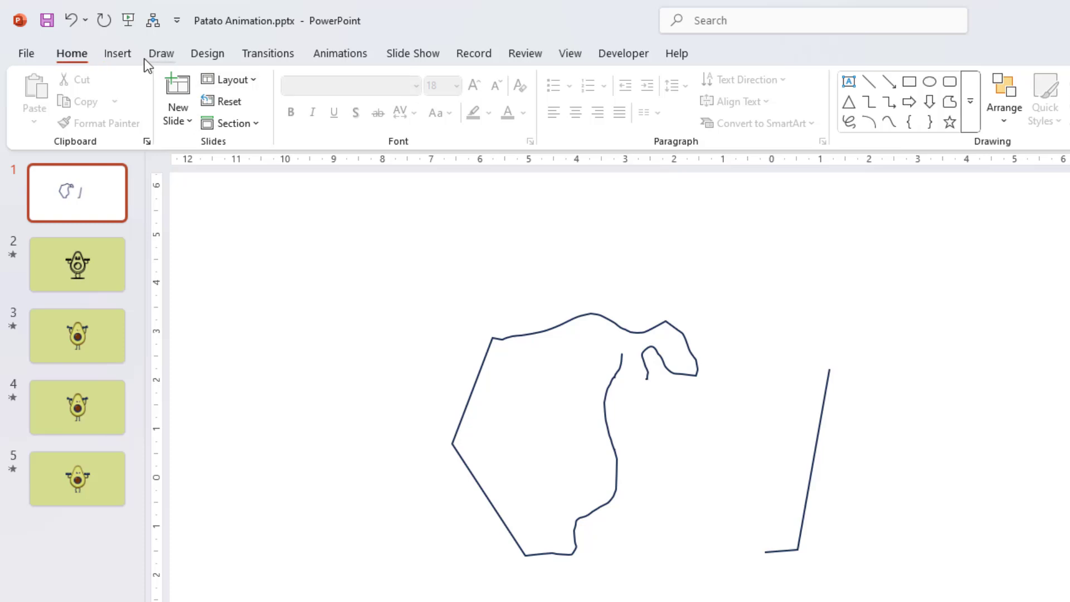
Step: Draw a pentagon block arrow about 2.6 cm wide and 2.9 cm tall beyond the leg line
left_click(118, 53)
left_click(291, 112)
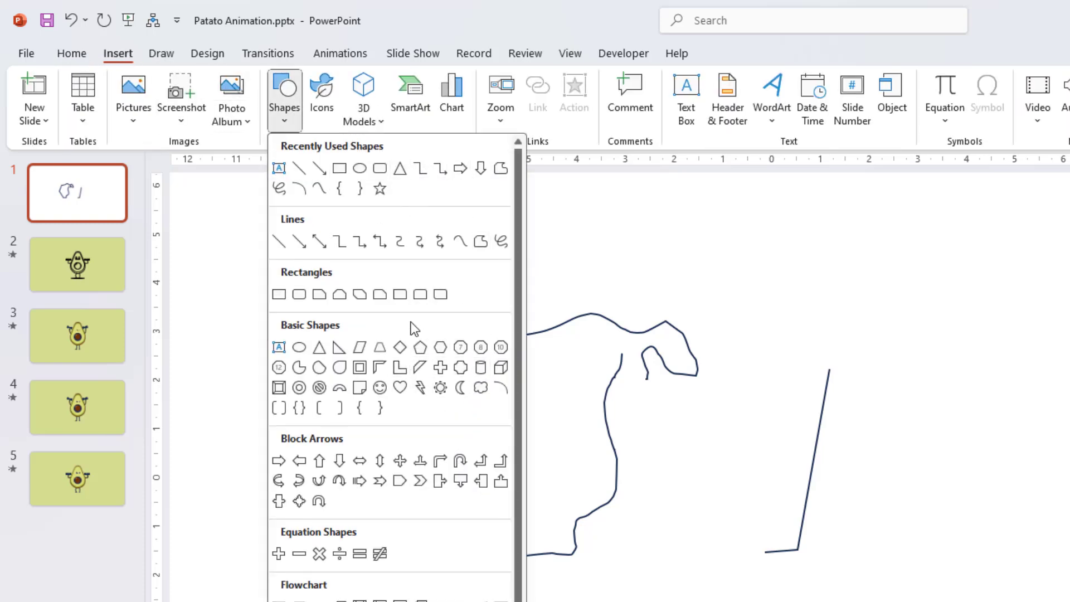
left_click(400, 482)
left_click_drag(890, 329, 1020, 472)
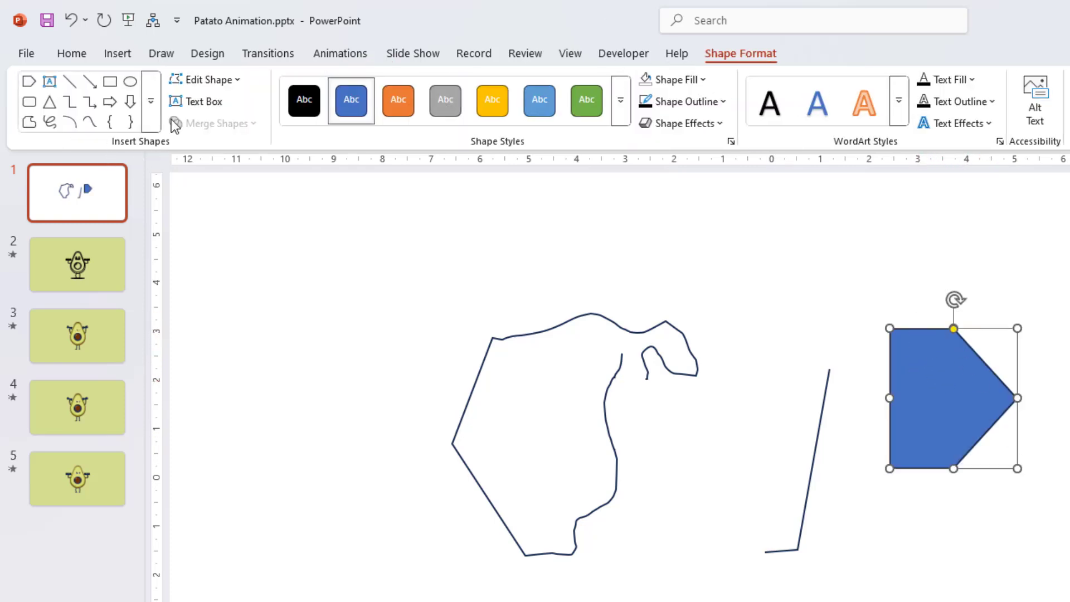
Step: Edit the pentagon's points, moving its lower-left corner inward and up and its upper-left corner outward
left_click(209, 81)
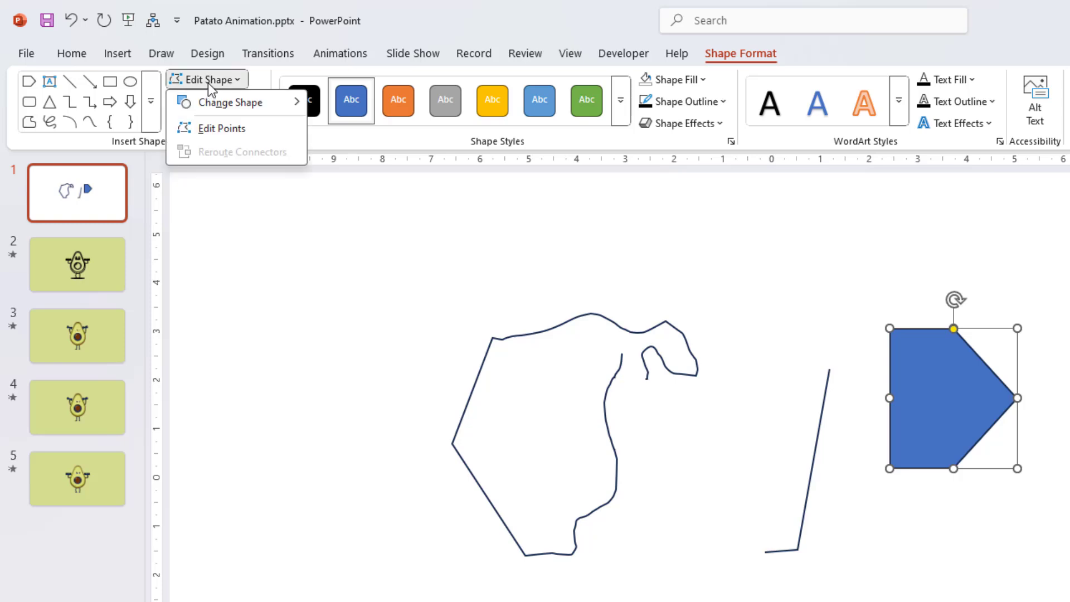
left_click(229, 129)
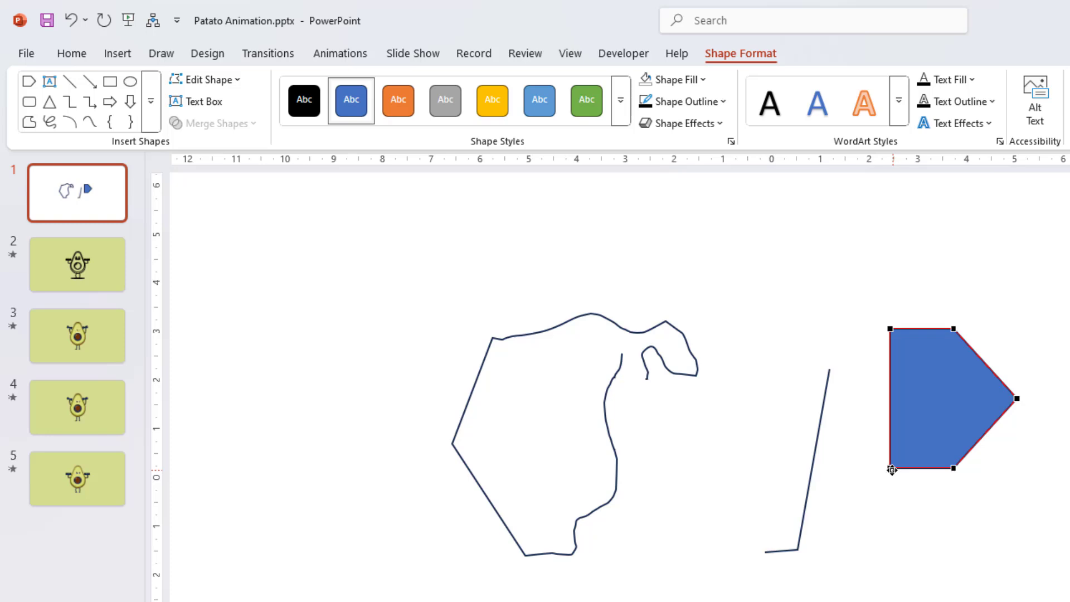
left_click_drag(892, 470, 918, 415)
left_click_drag(891, 328, 848, 309)
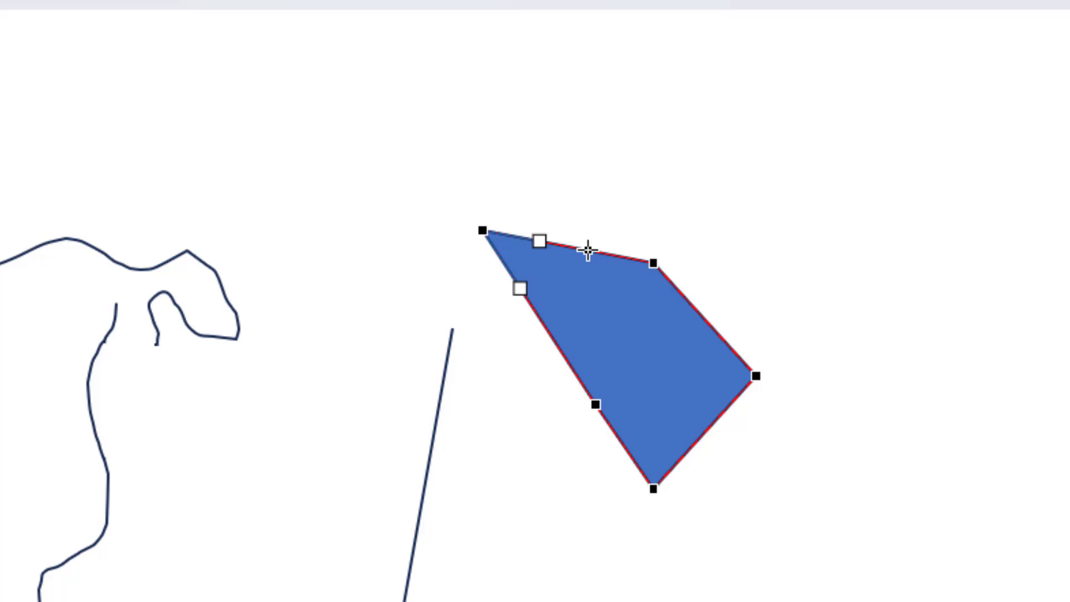
Step: Add a point midway along the pentagon's upper edge and pull it upward to form a peak
right_click(588, 250)
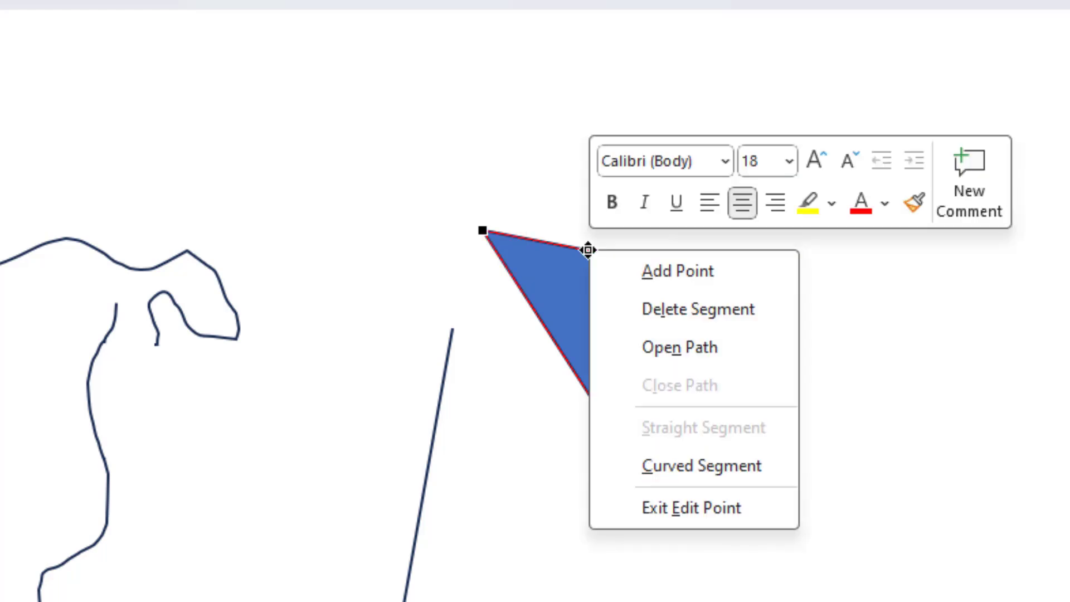
left_click(689, 268)
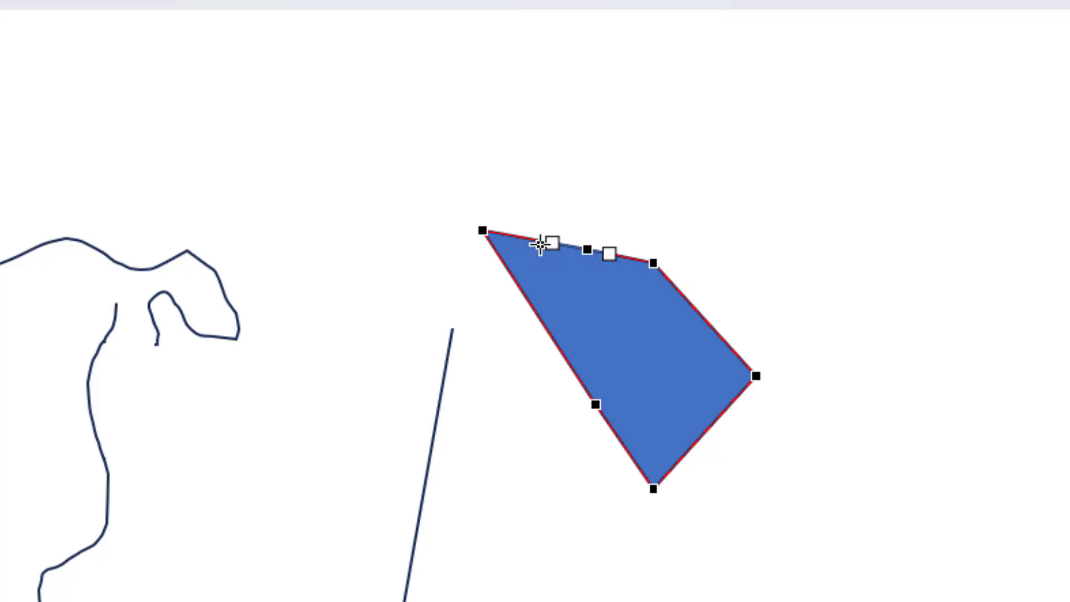
left_click_drag(589, 252, 580, 183)
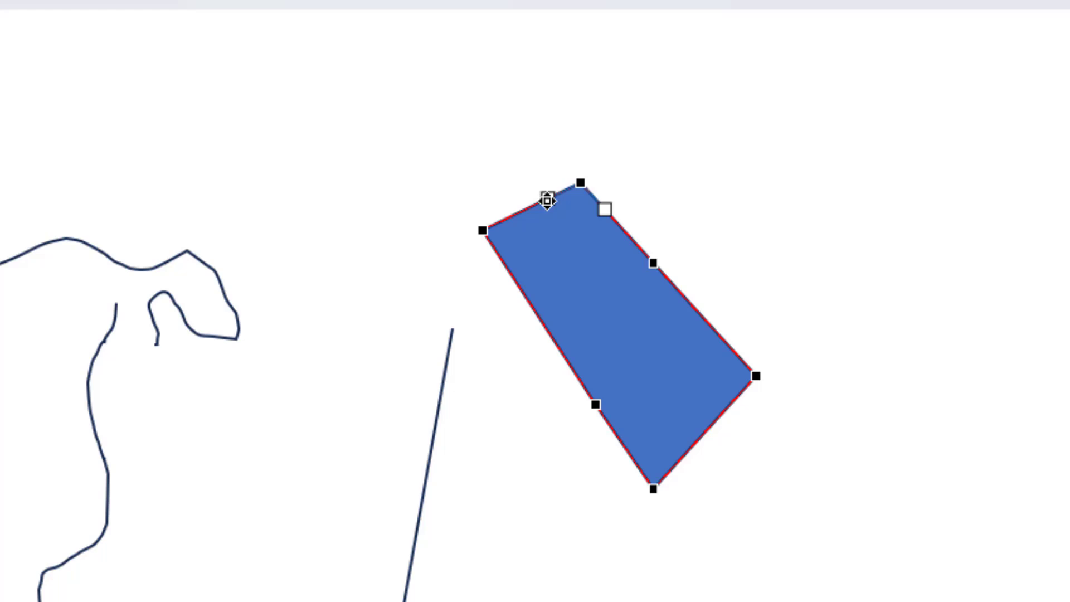
Step: Curve the two segments on either side of the pentagon's new peak using the point's handles
left_click_drag(547, 200, 462, 116)
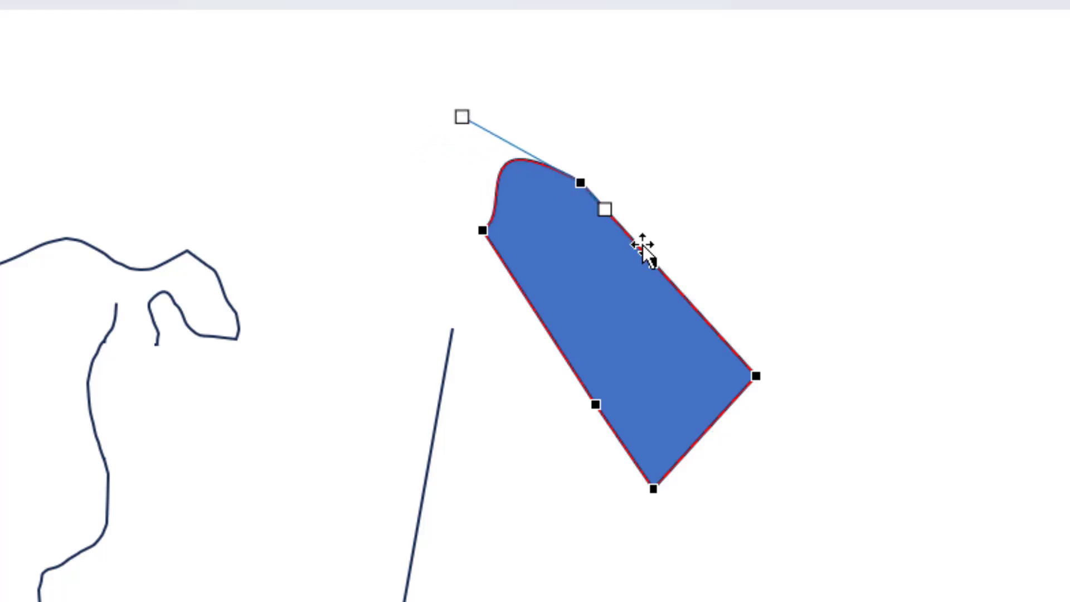
left_click(653, 262)
left_click_drag(610, 212, 588, 269)
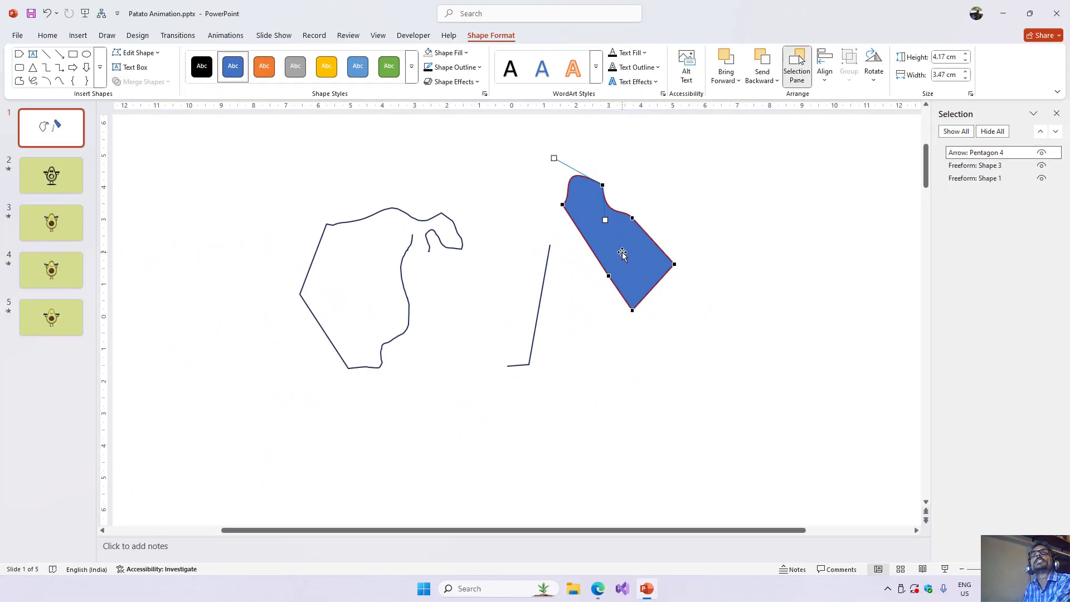
Step: Delete the edited pentagon and the large freeform outline from the slide
key("Delete")
left_click(440, 219)
key("Delete")
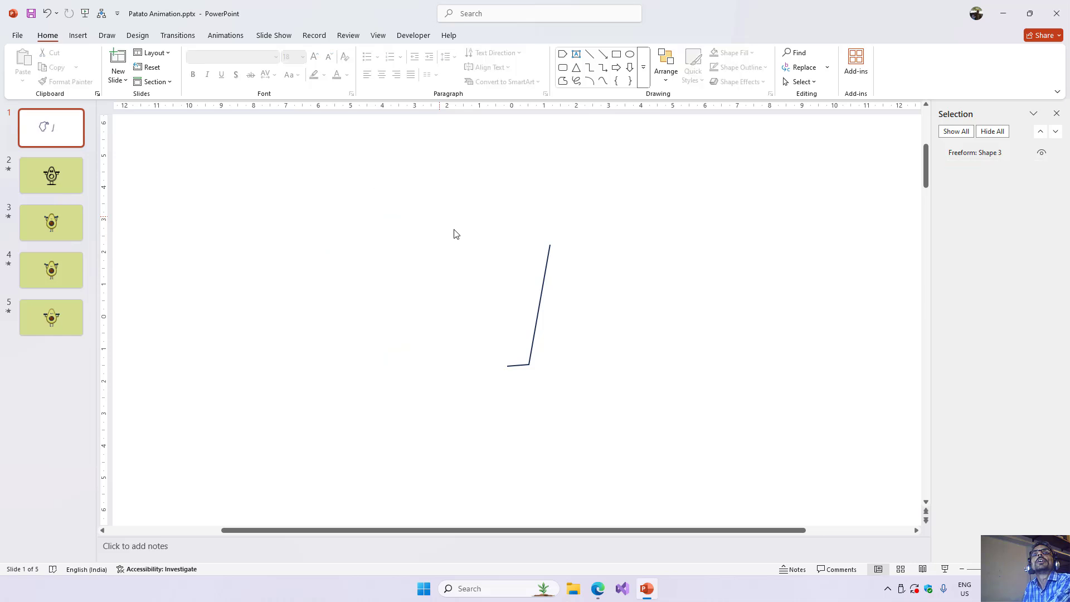
Step: Move the leg line about 2.8 cm left and 2 cm down, and rename it Left leg in the Selection pane
left_click_drag(542, 292, 450, 355)
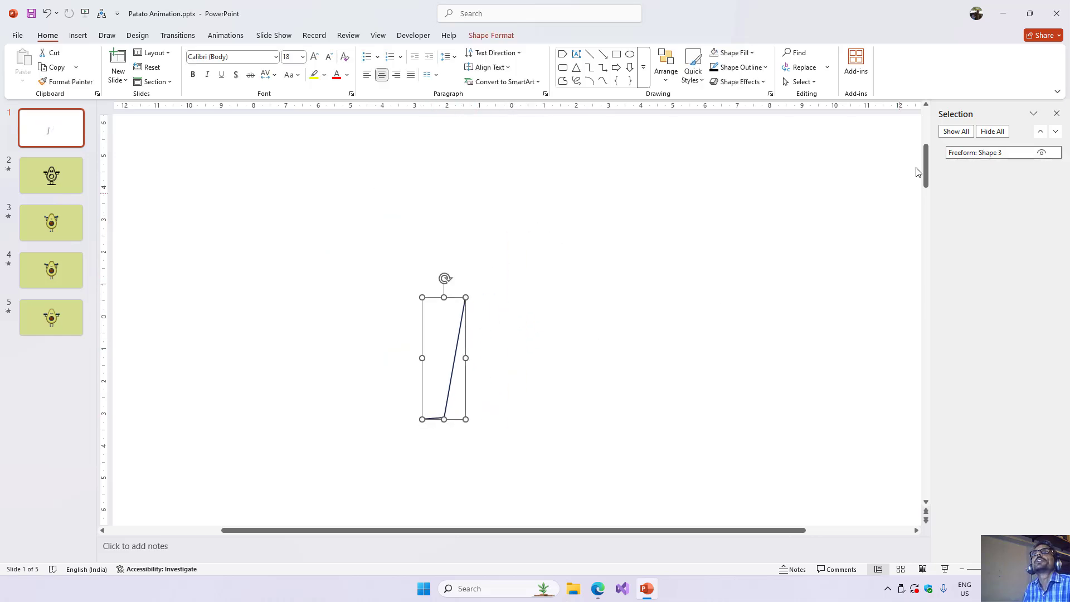
left_click(1015, 154)
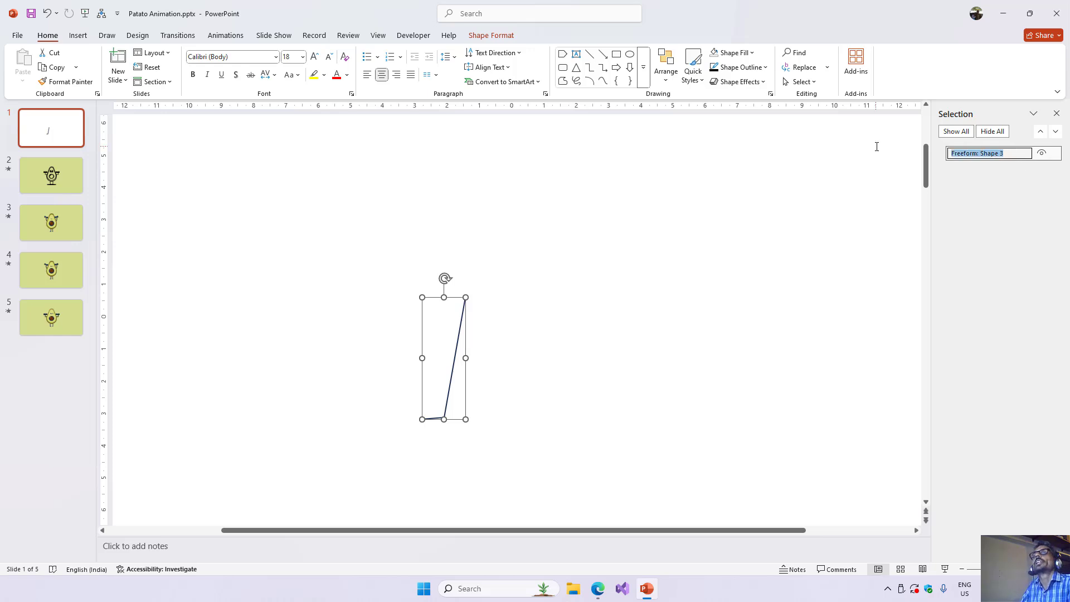
type("Left leg")
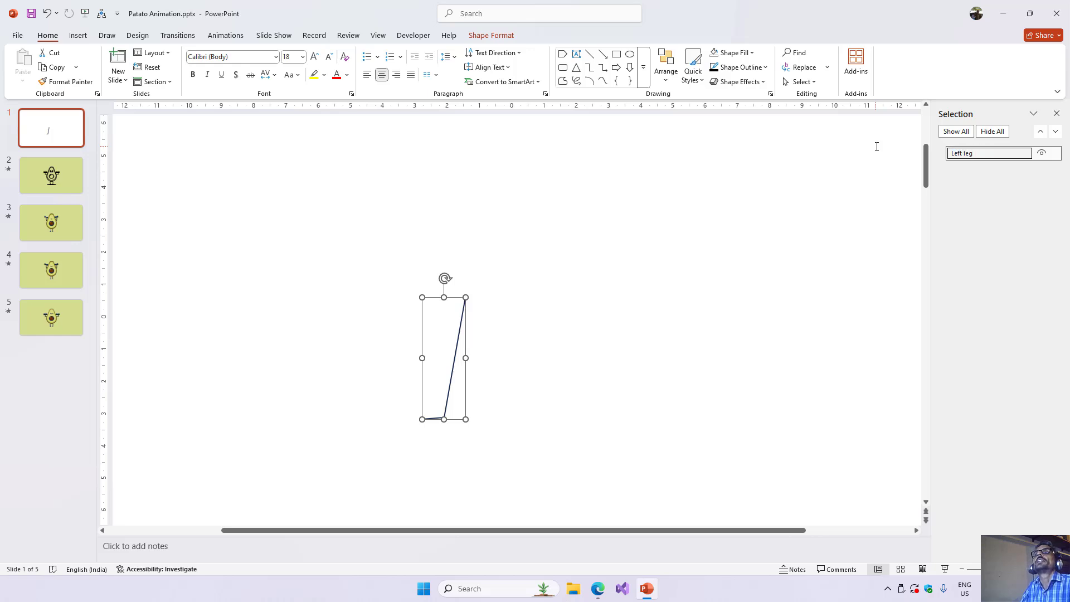
key("Return")
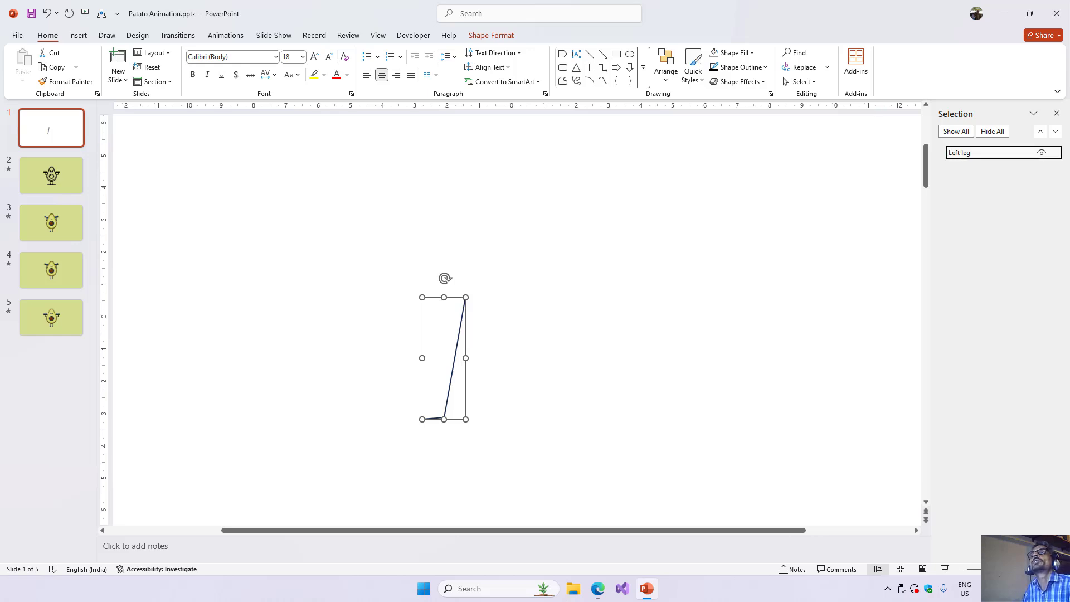
Step: Hide the Left leg shape and show it again
left_click(1041, 153)
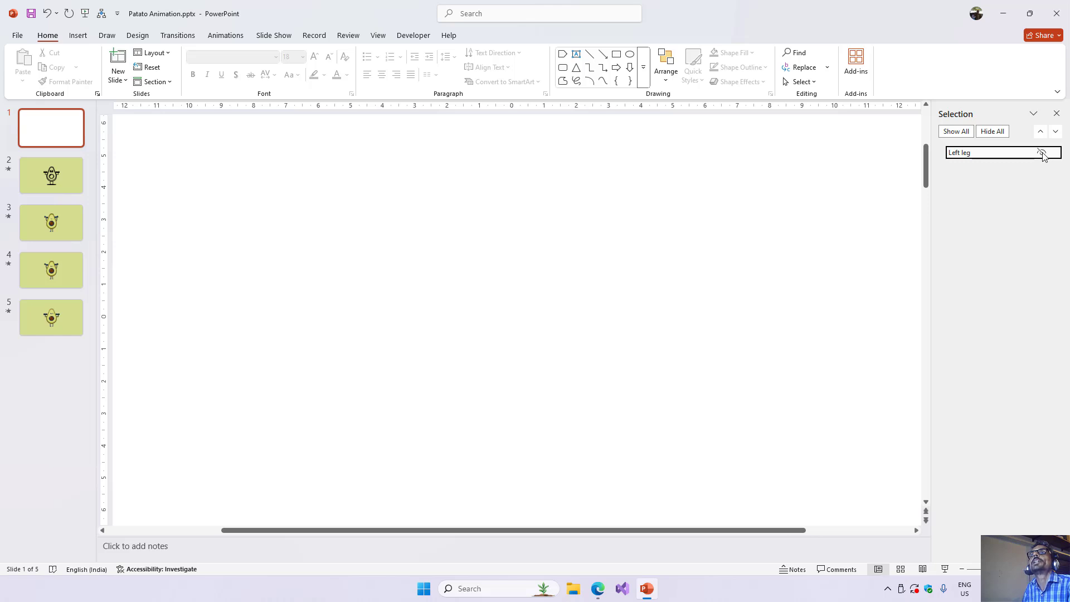
left_click(1041, 154)
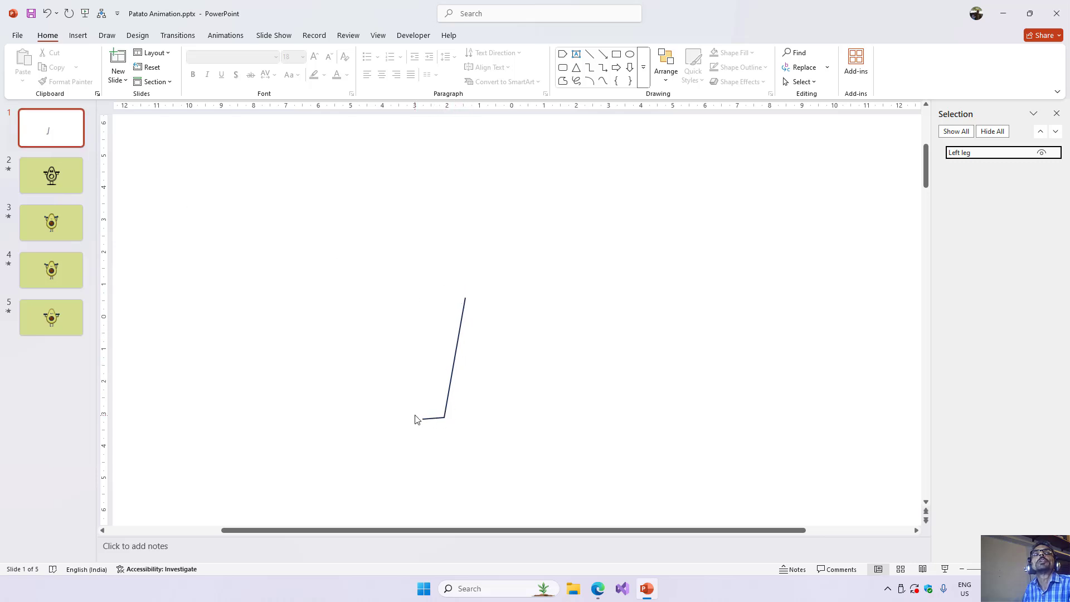
Step: Duplicate the slide with the black-outlined avocado character
left_click(61, 181)
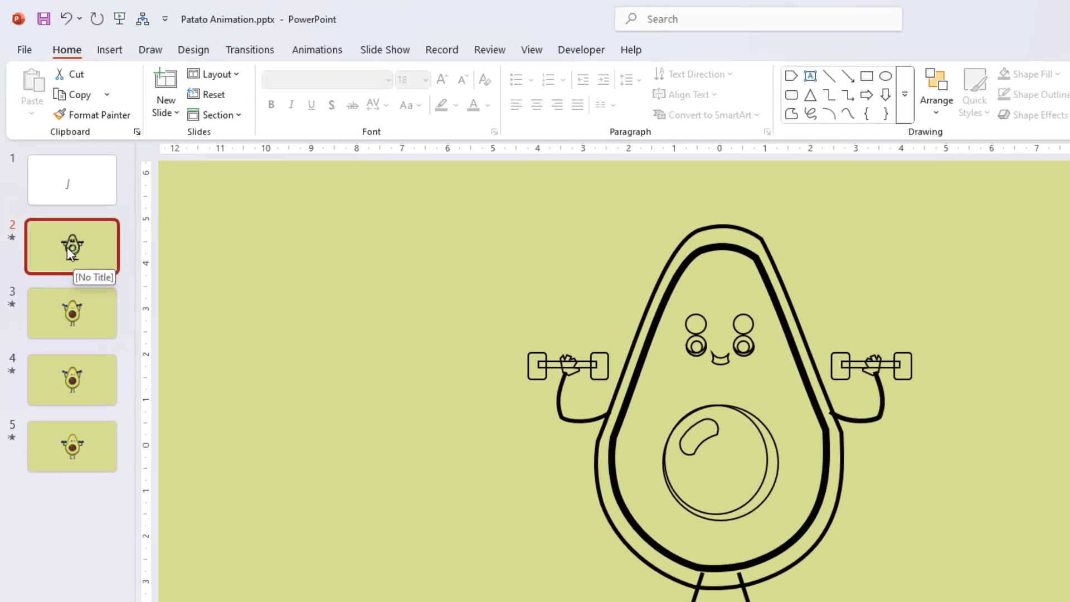
right_click(67, 246)
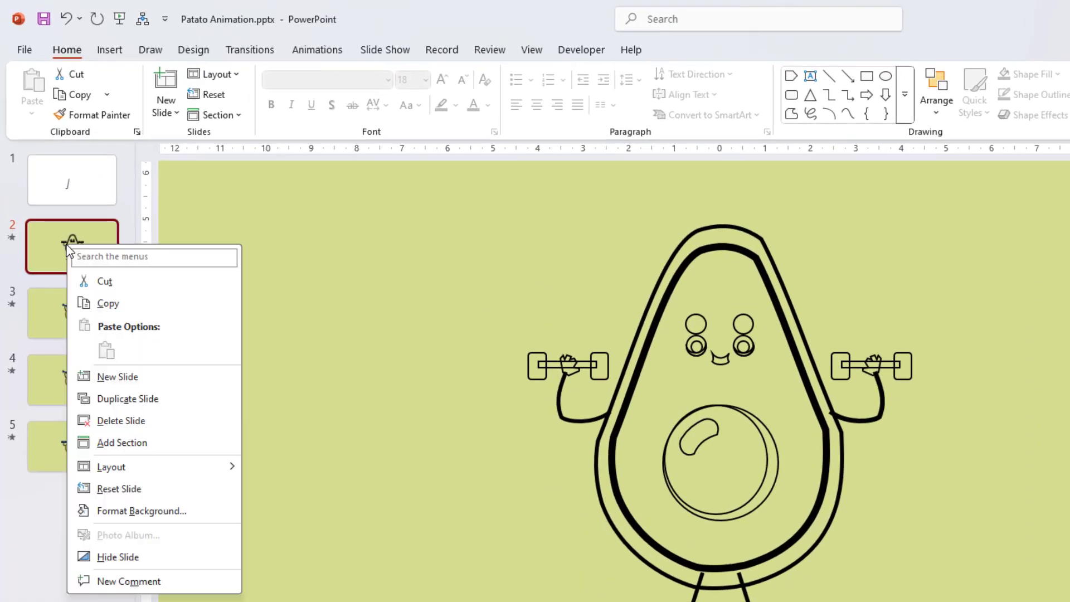
left_click(117, 399)
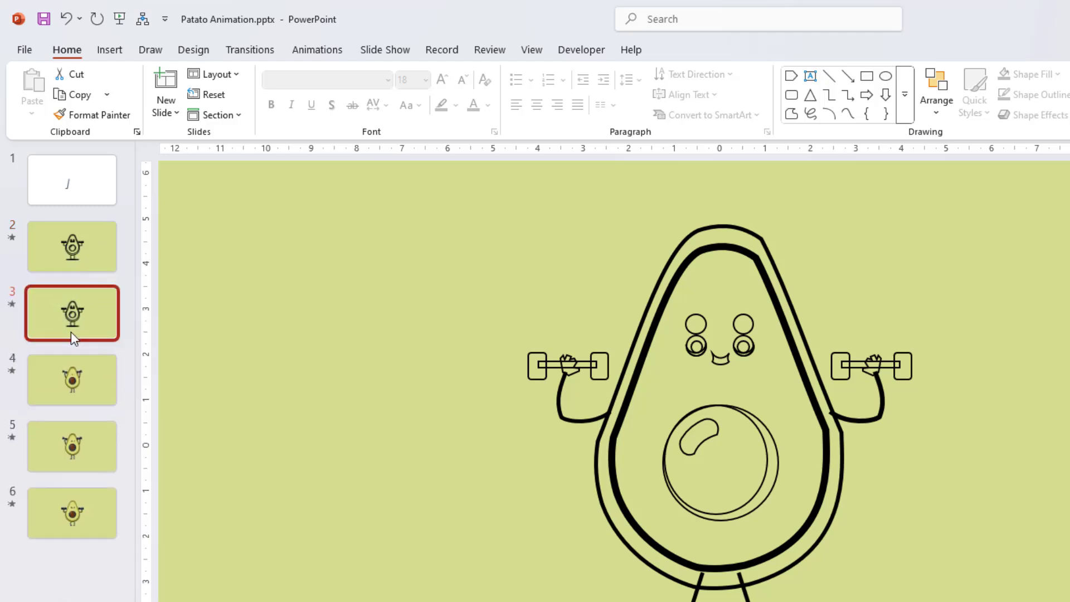
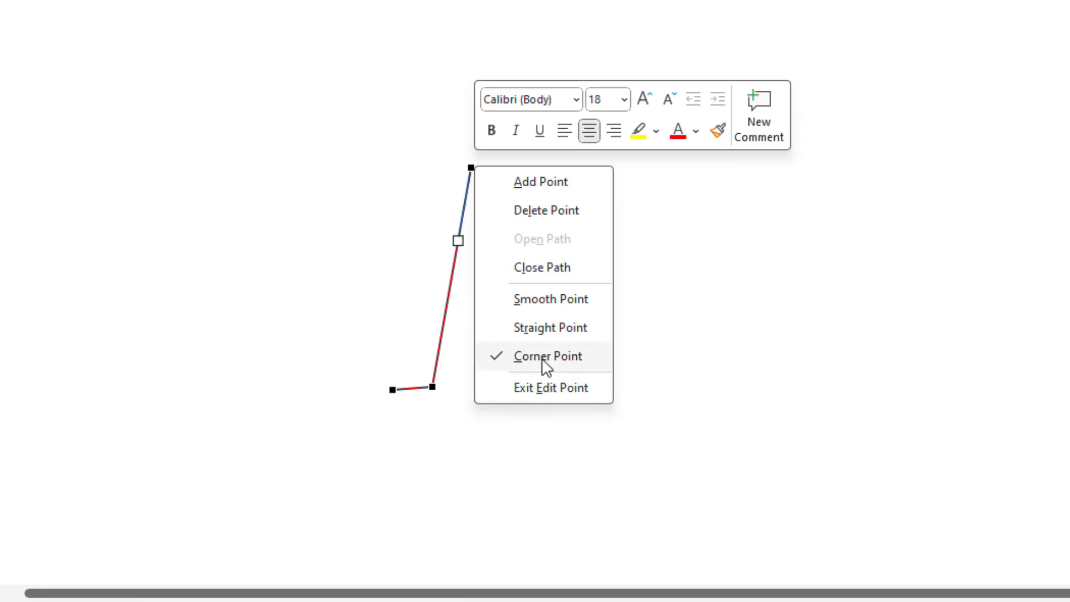
Step: Reshape the Left leg on slide 2 by moving its bend point about 0.7 cm right and 0.9 cm up and curving both segments
left_click(544, 363)
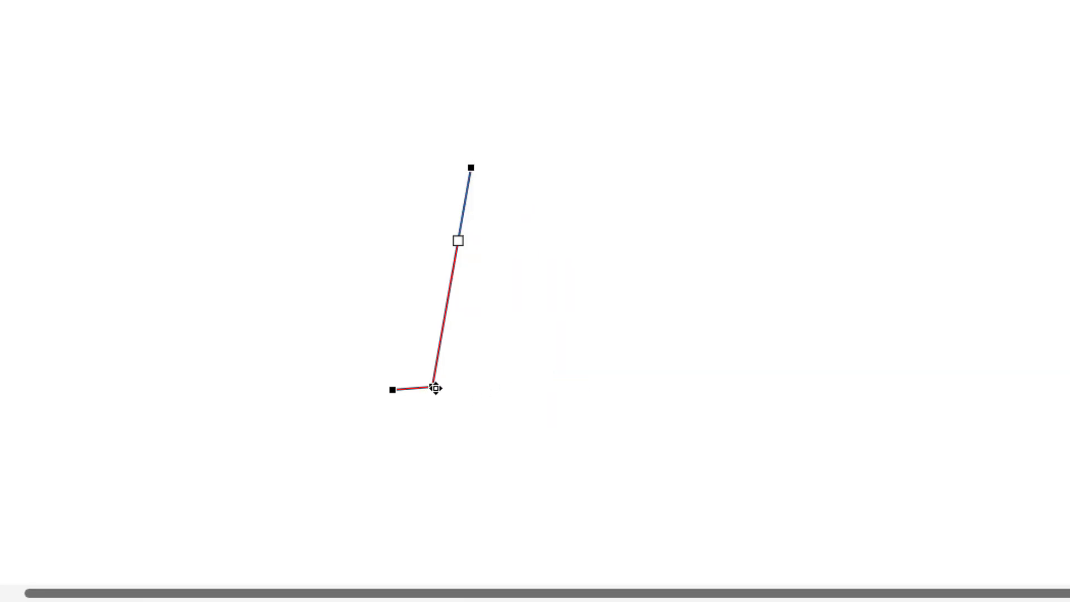
left_click_drag(432, 389, 473, 338)
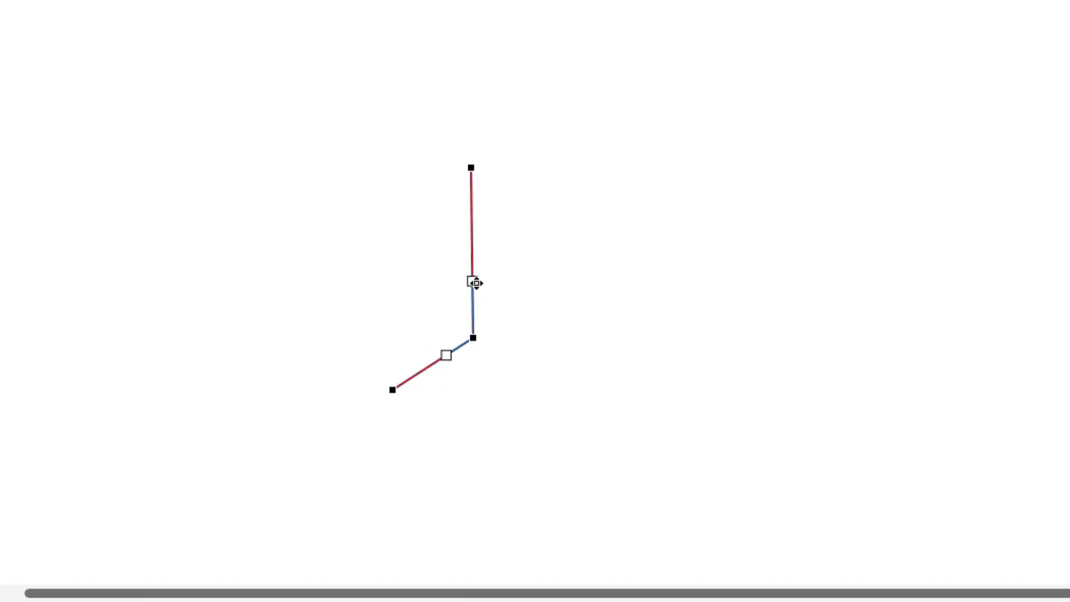
left_click_drag(472, 282, 496, 282)
left_click_drag(445, 354, 454, 383)
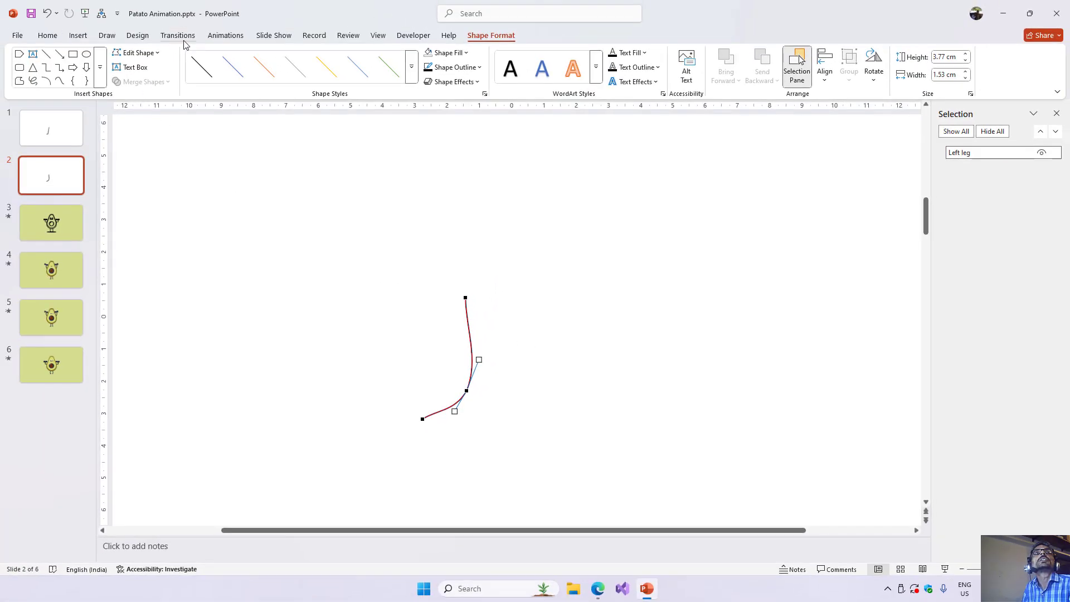
Step: Apply the Morph transition to slide 2, keep slide 1's transition at None, and return to slide 2
left_click(184, 38)
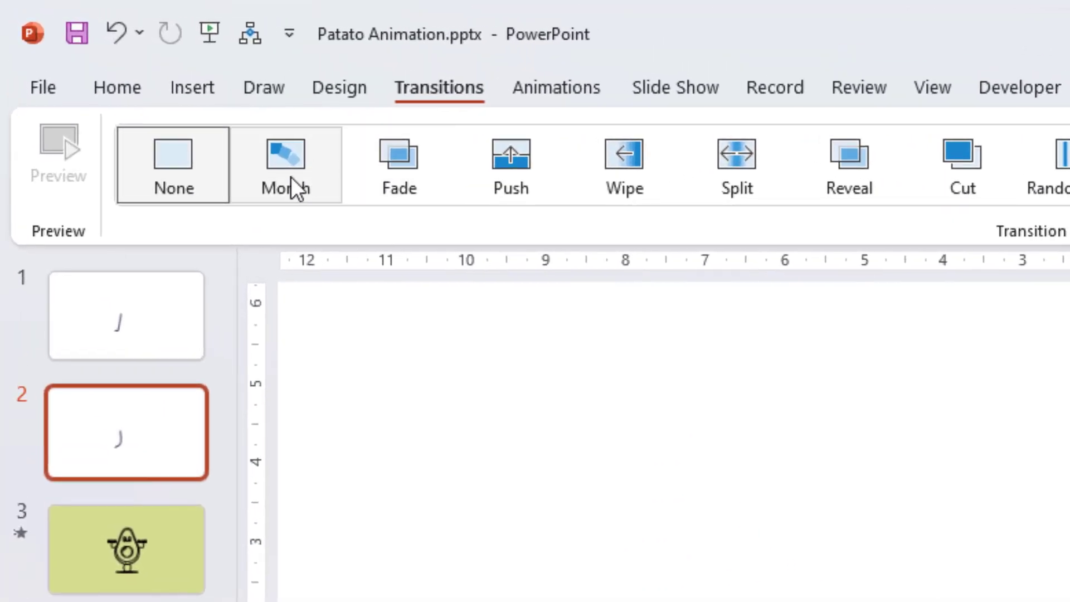
left_click(294, 188)
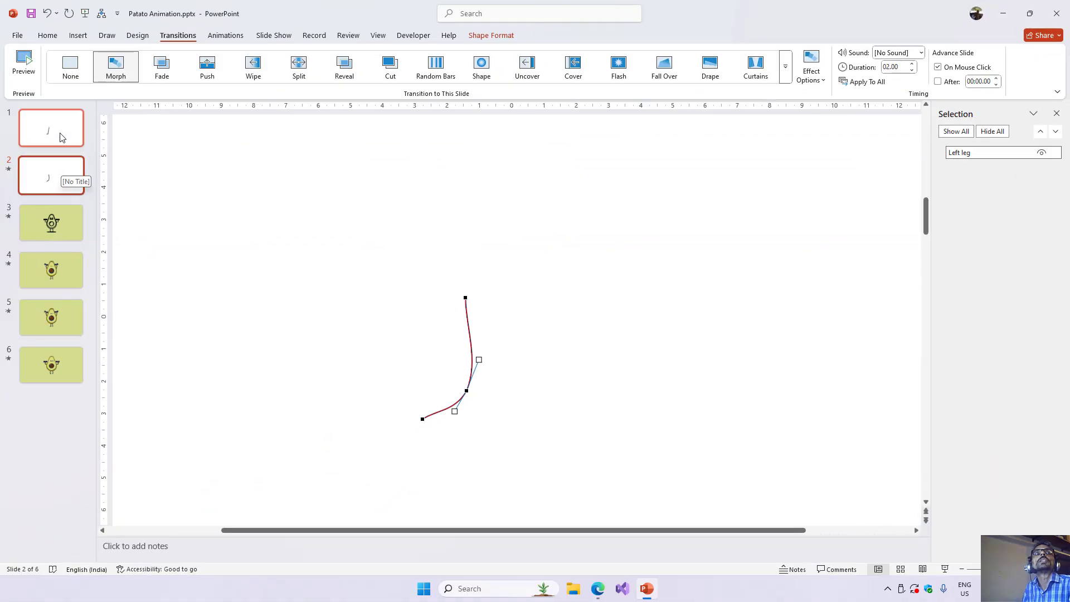
left_click(60, 135)
left_click(75, 76)
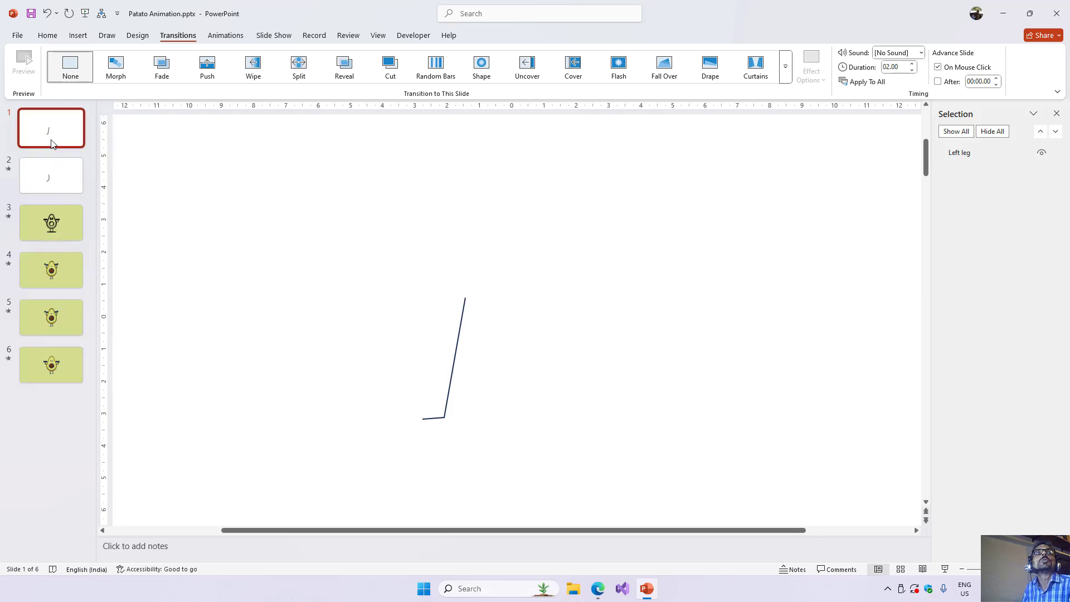
left_click(56, 182)
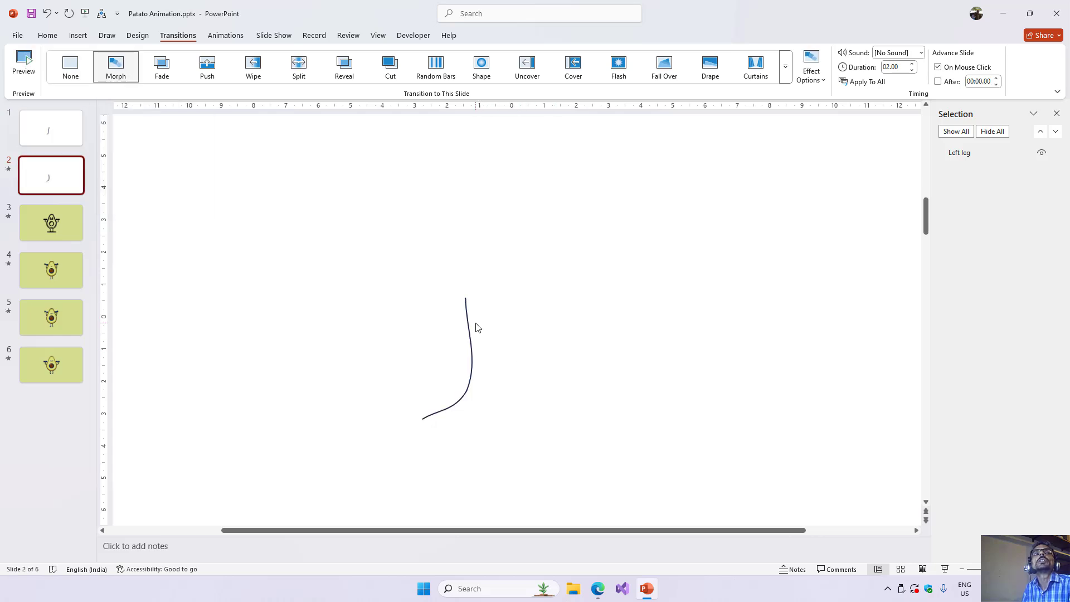
Step: Play the slide show from slide 1 through the Left leg morph on slide 2, and end the show
left_click(64, 136)
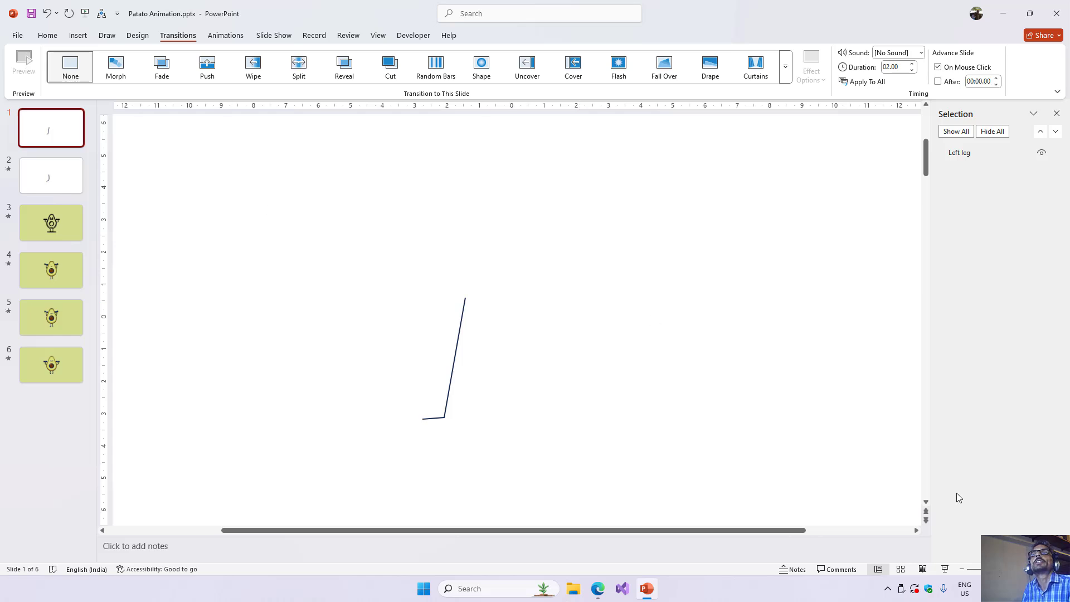
key("F5")
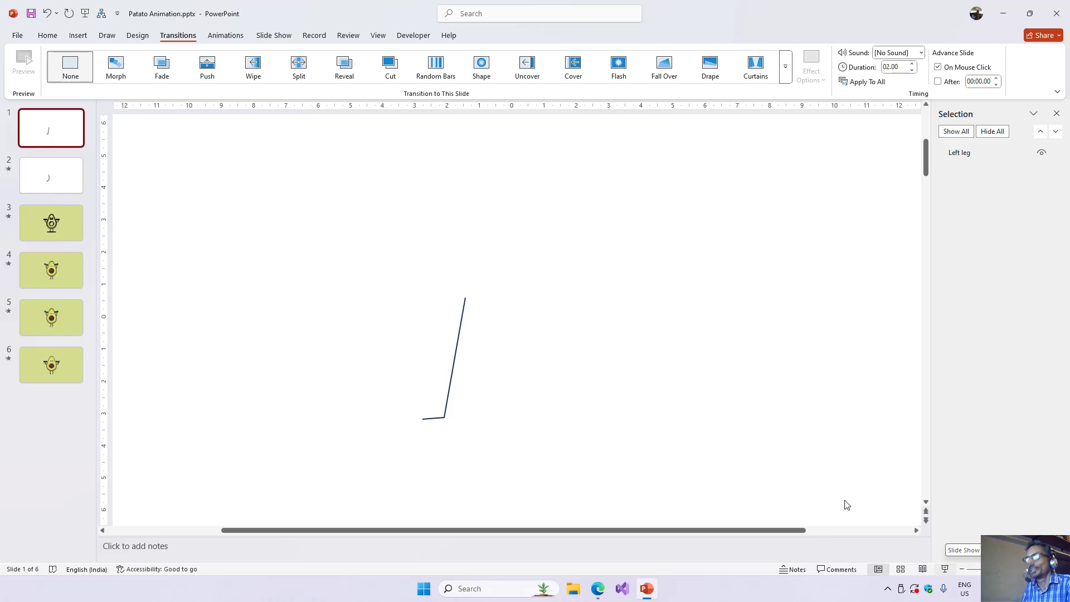
key("shift+F5")
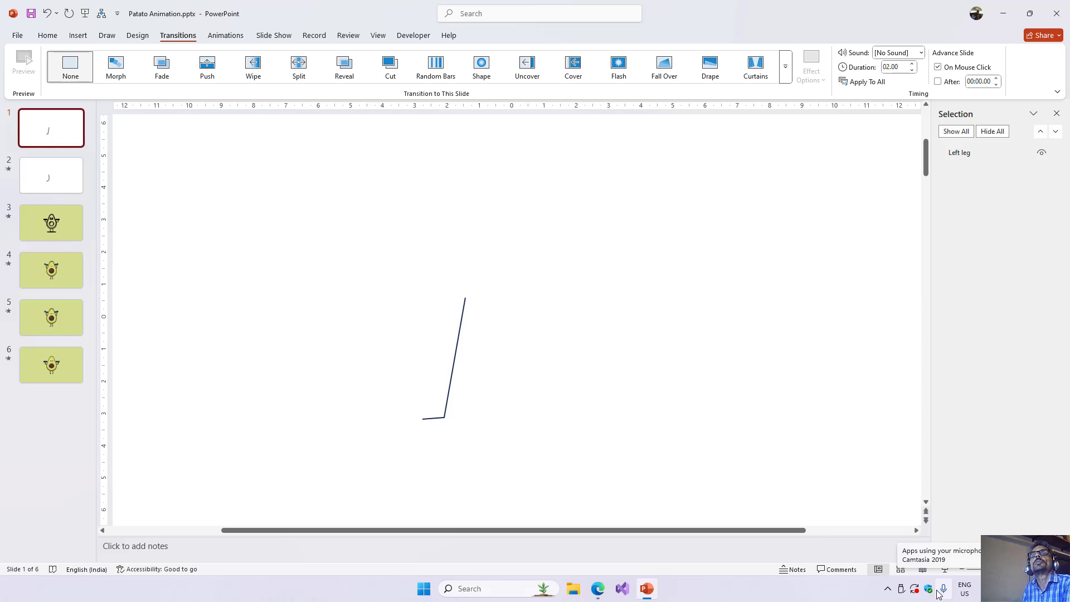
key("shift+F5")
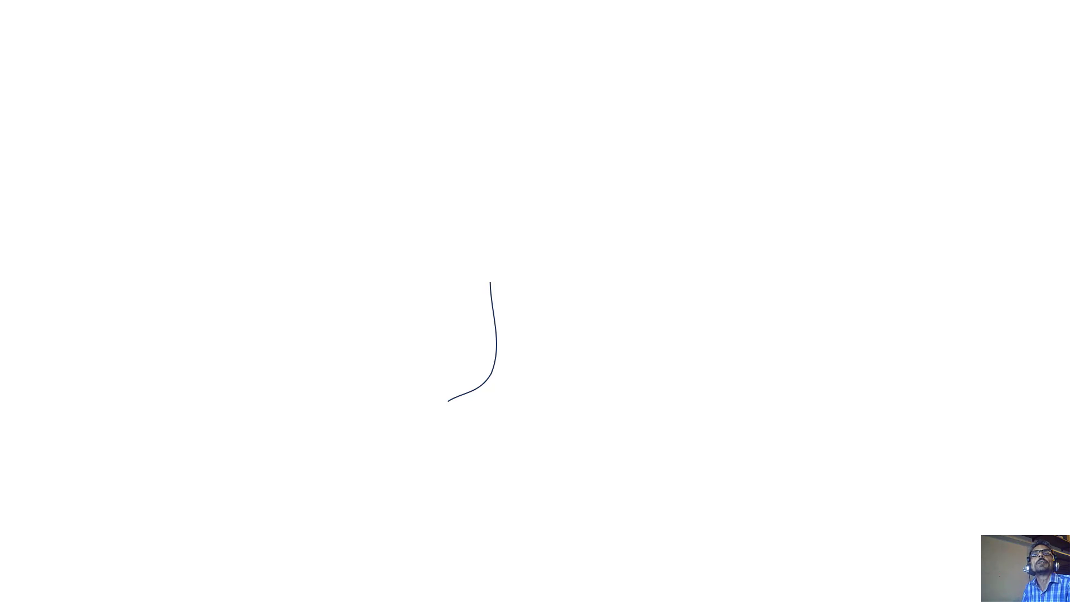
key("Escape")
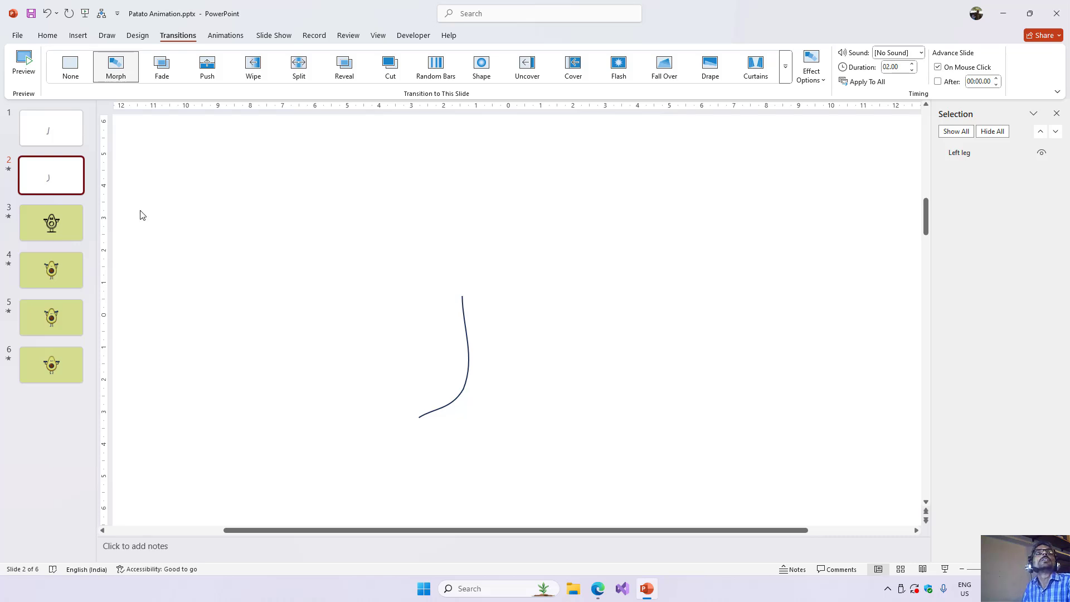
Step: Delete the two Left leg slides and the black-outlined avocado slide, duplicate the first coloured avocado slide, and return to slide 1
key("Delete")
key("Up")
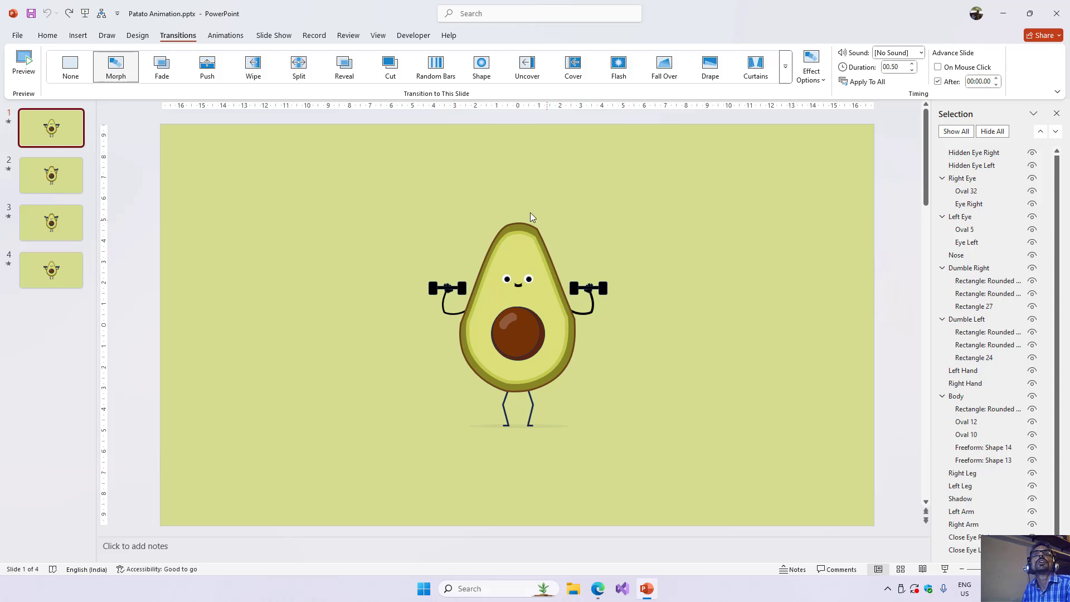
right_click(48, 131)
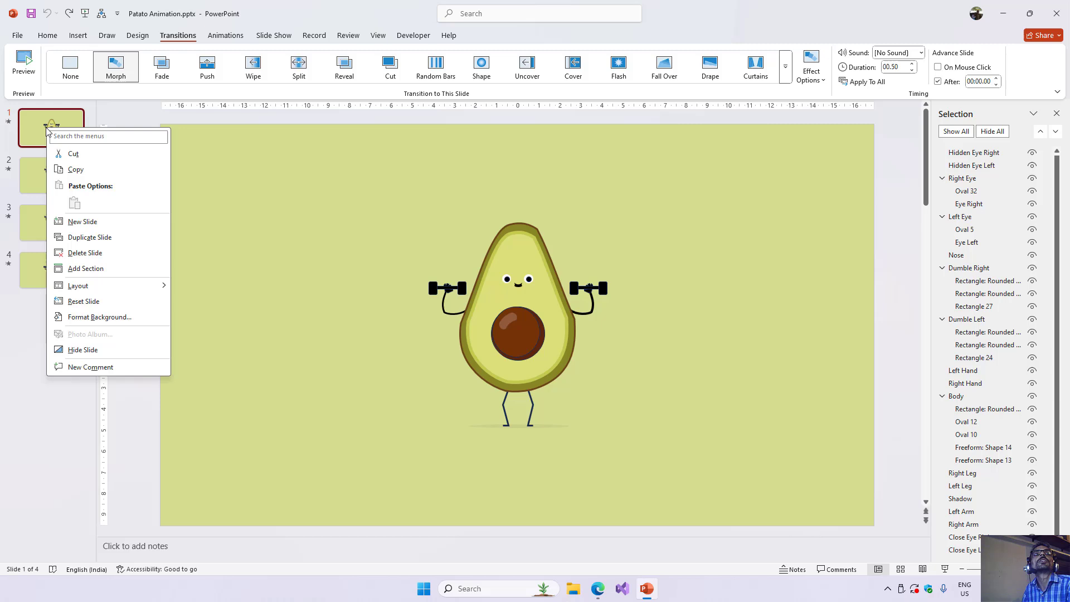
left_click(81, 237)
left_click(52, 128)
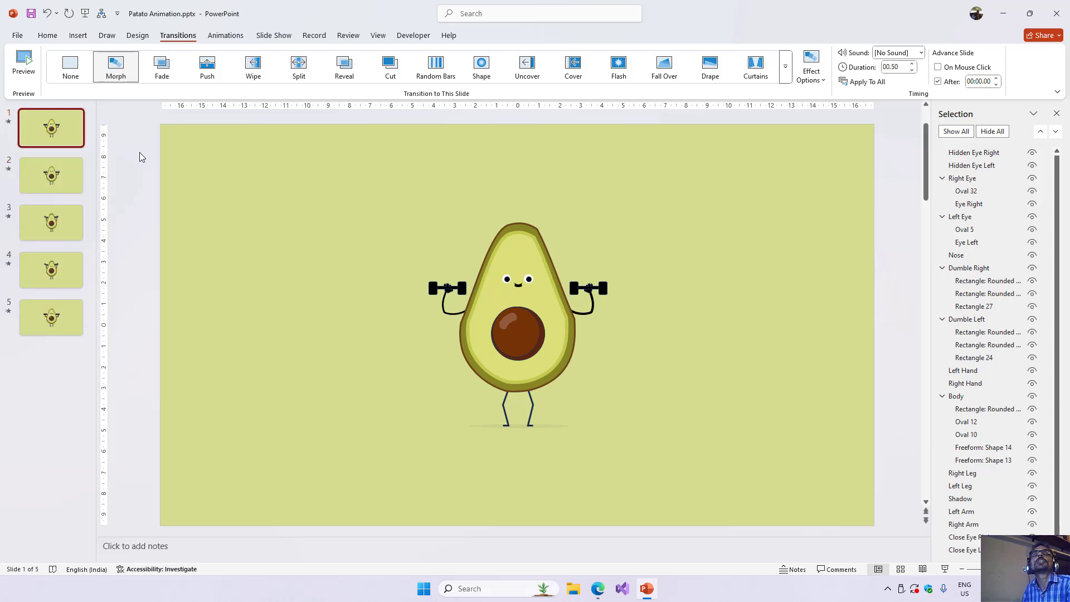
Step: Collapse the Right Eye, Left Eye, Dumble Right, Dumble Left and Body groups in slide 1's object list
left_click(950, 180)
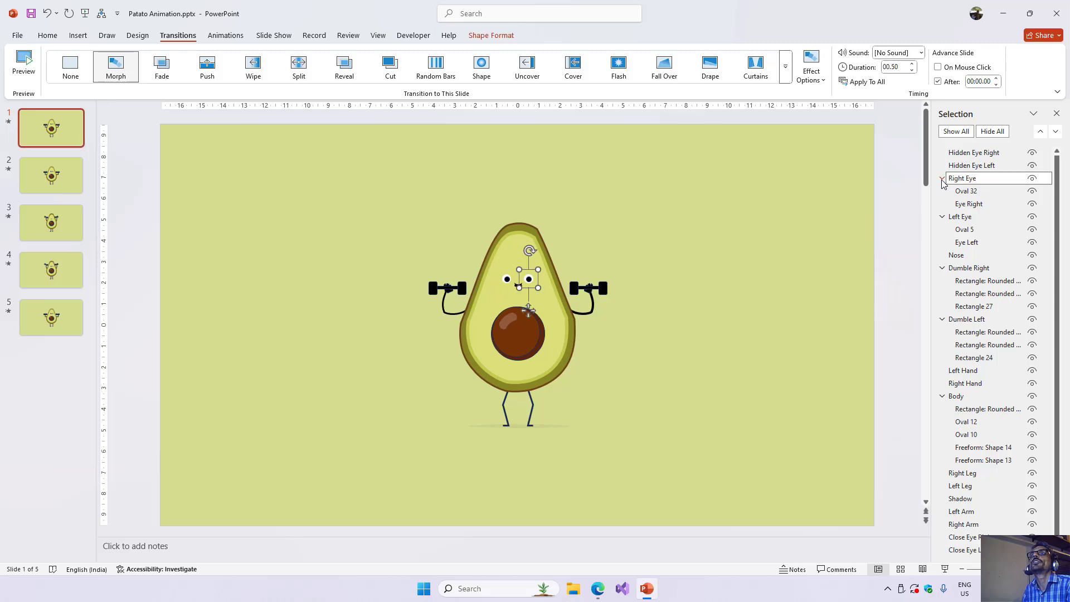
left_click(942, 178)
left_click(942, 191)
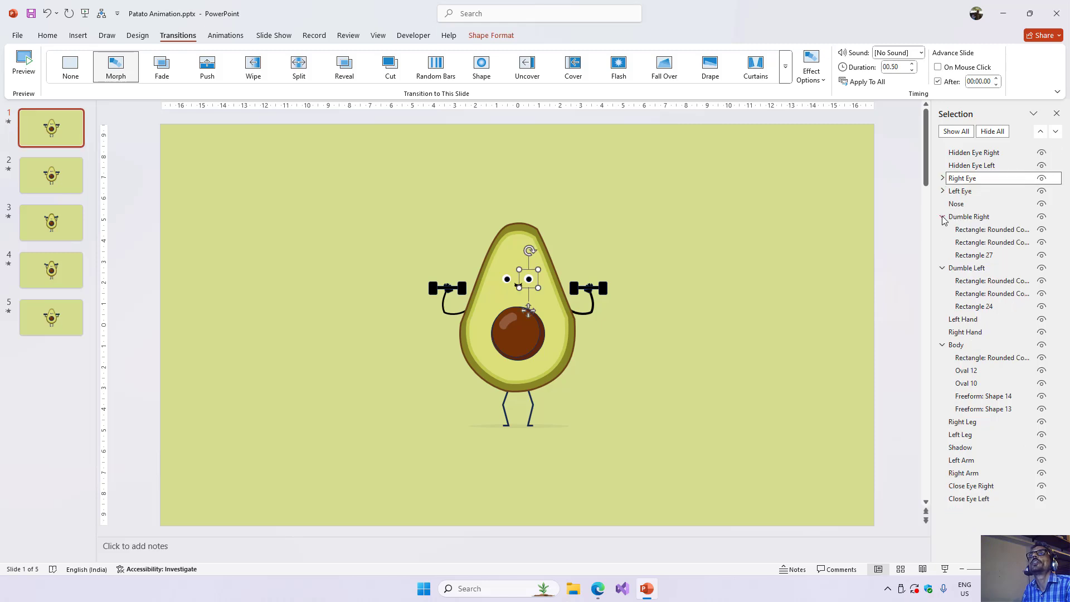
left_click(942, 216)
left_click(942, 230)
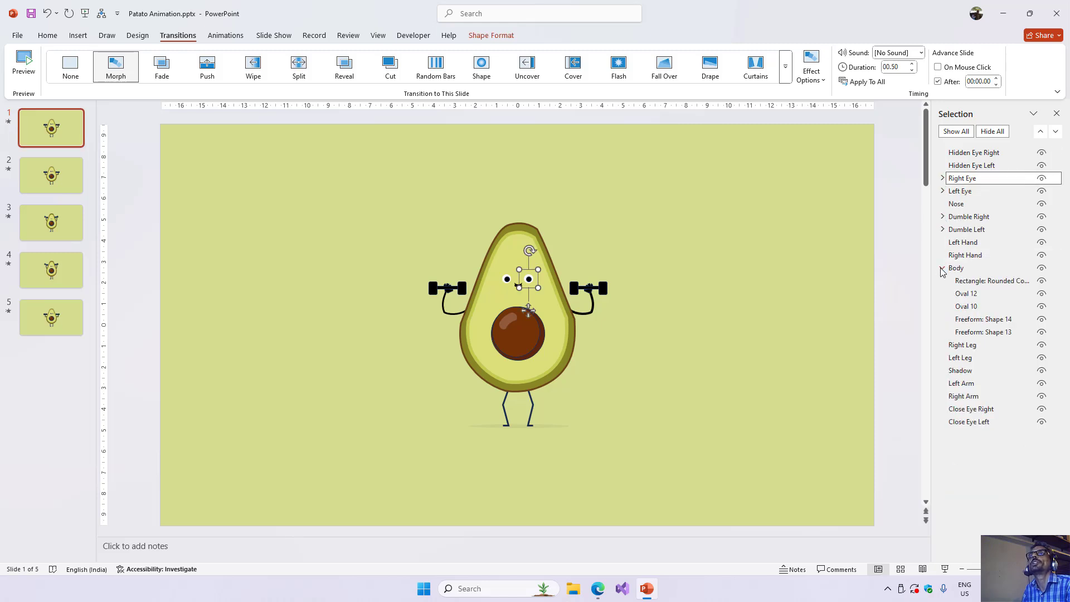
left_click(942, 269)
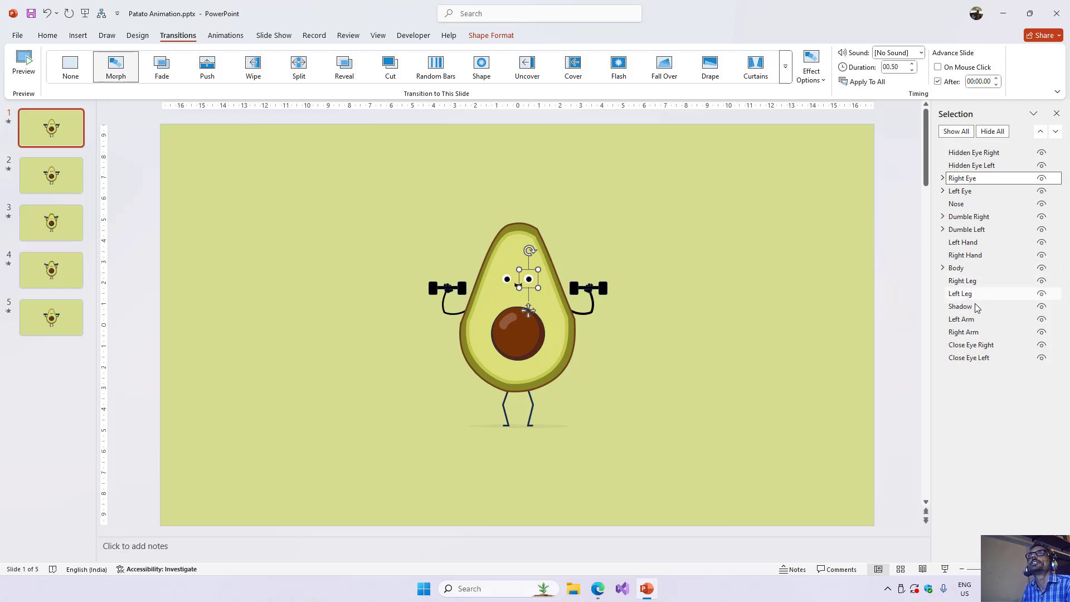
Step: On slide 2, move both dumbbells about 1.4 cm up and 0.5 cm inward, and rotate the left one about 22° clockwise
left_click(56, 184)
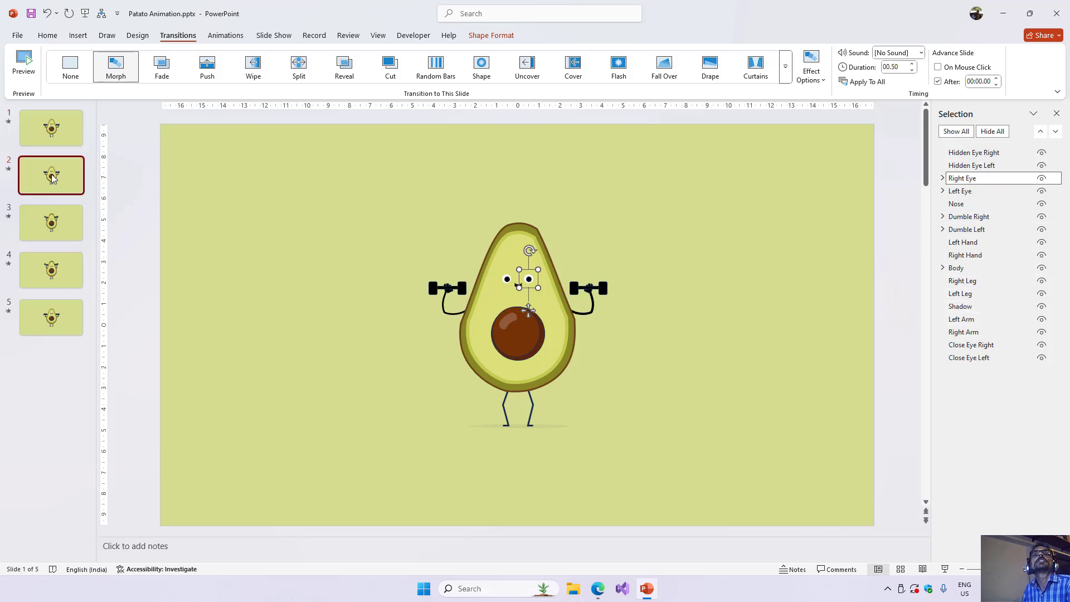
left_click(464, 289)
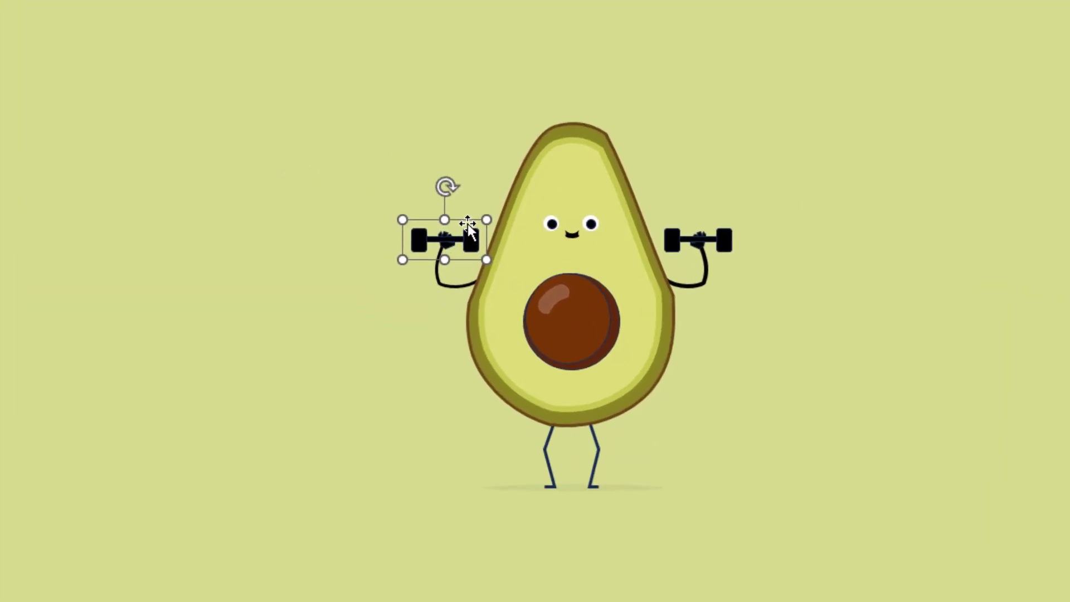
left_click_drag(468, 220, 487, 161)
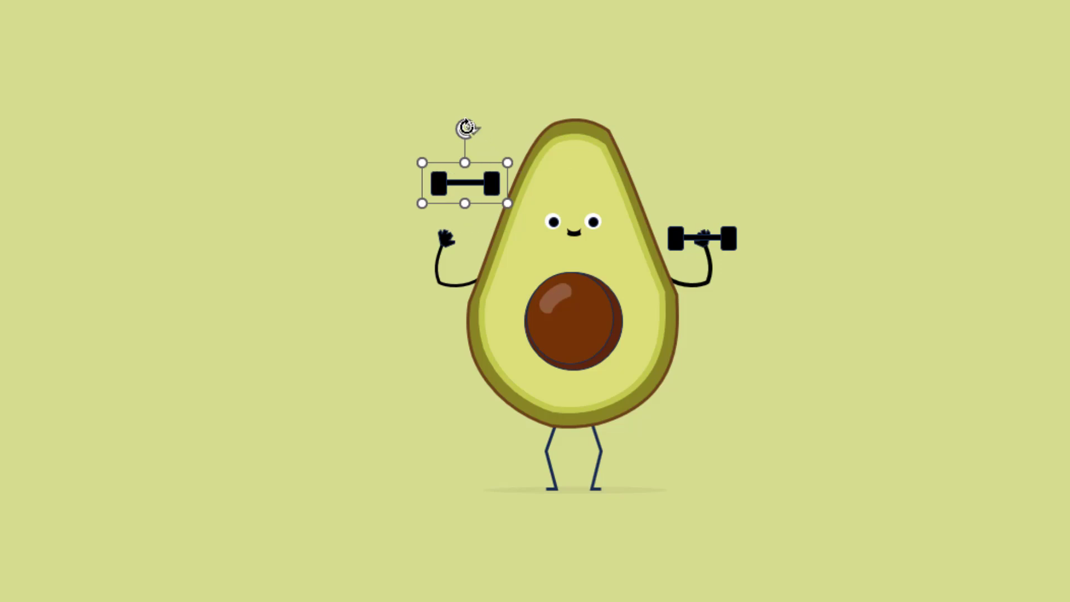
left_click_drag(468, 127, 489, 132)
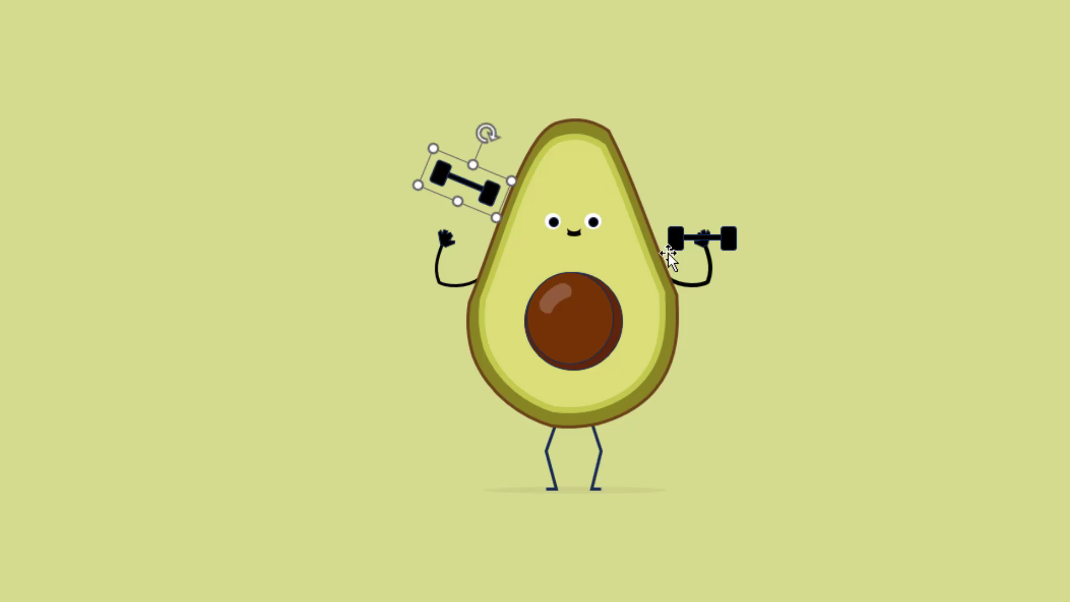
left_click(684, 239)
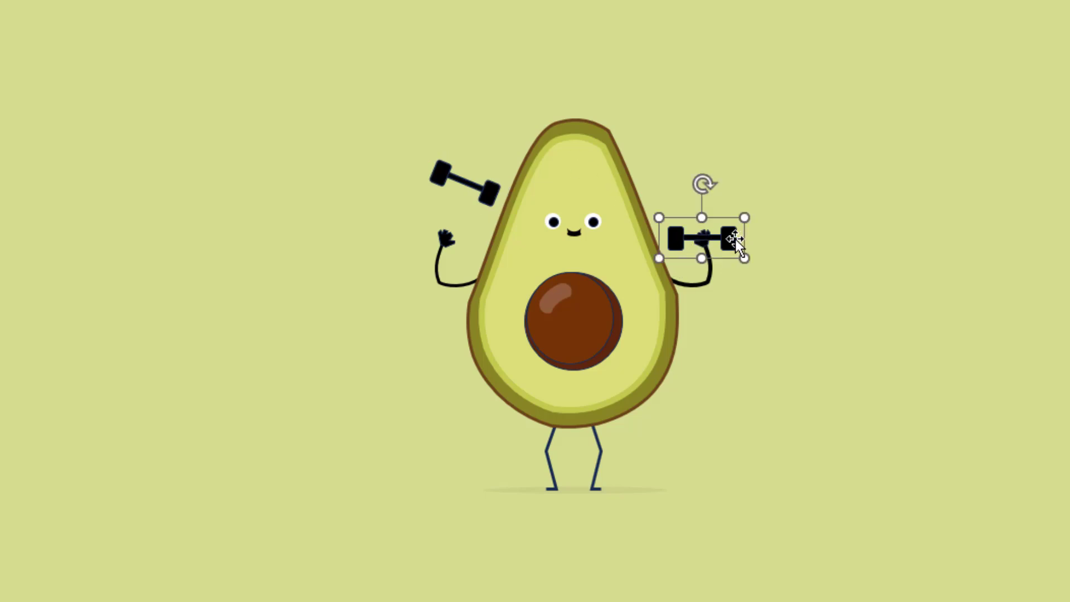
left_click_drag(734, 239, 714, 186)
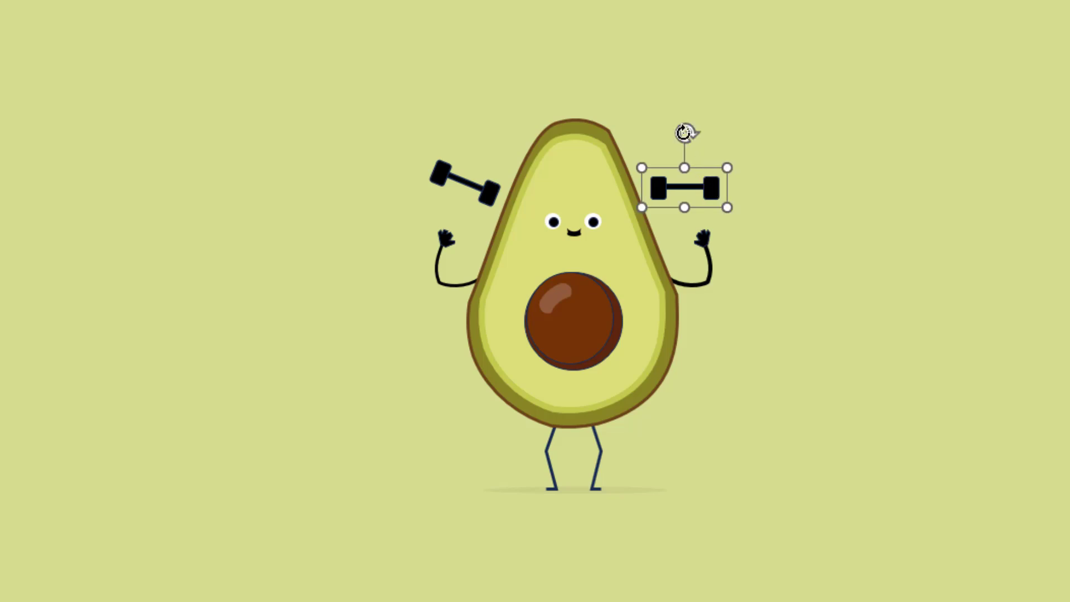
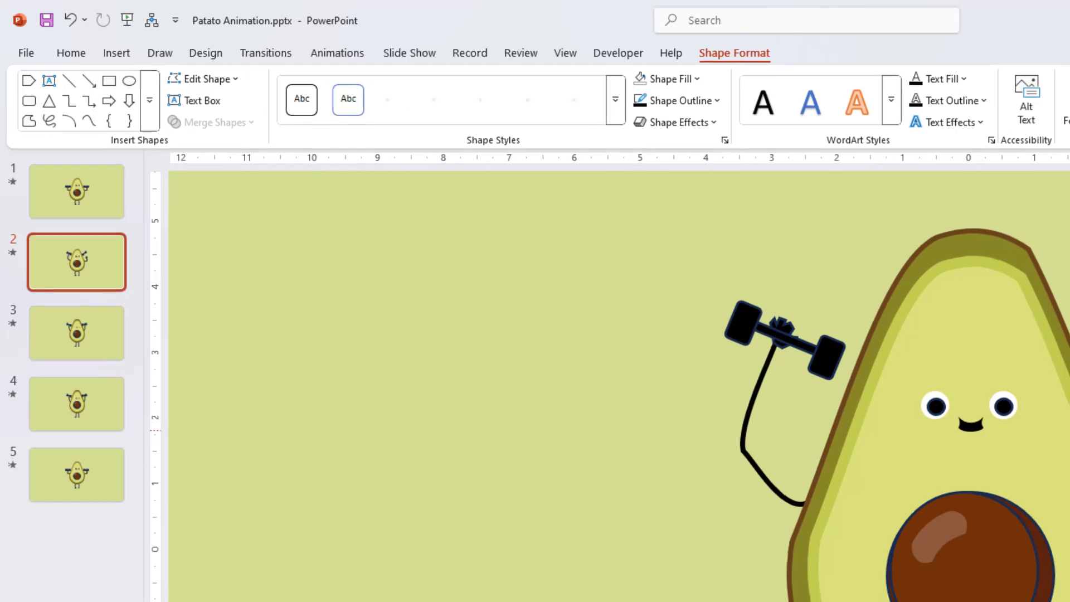
Step: Place the right hand on the raised right dumbbell and reshape the Right Arm, moving its end point to the hand and its elbow about 0.9 cm up
left_click_drag(1069, 427, 1069, 352)
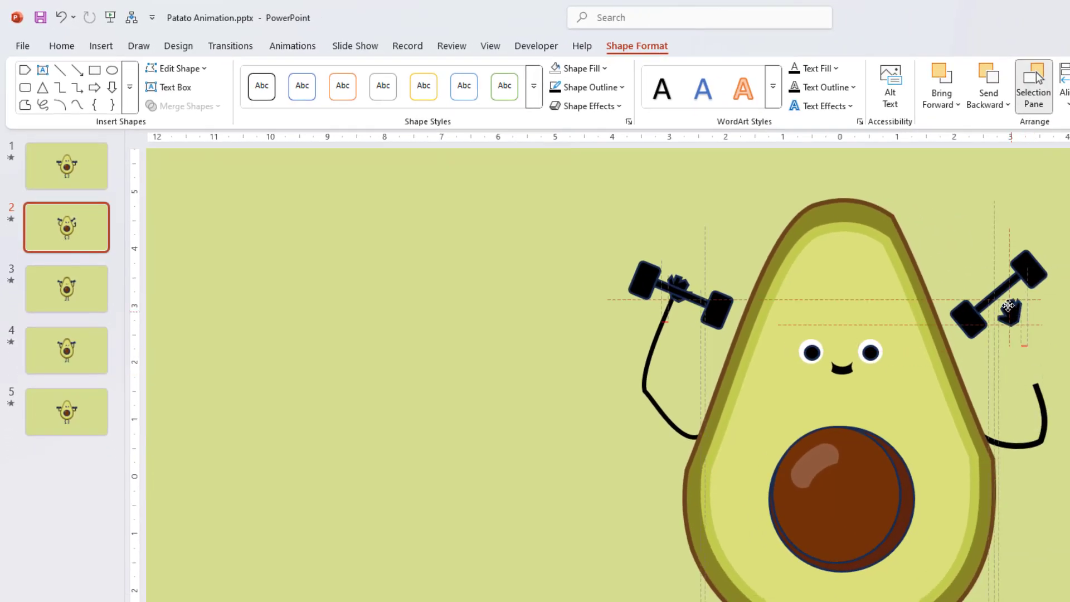
left_click_drag(1009, 305, 997, 291)
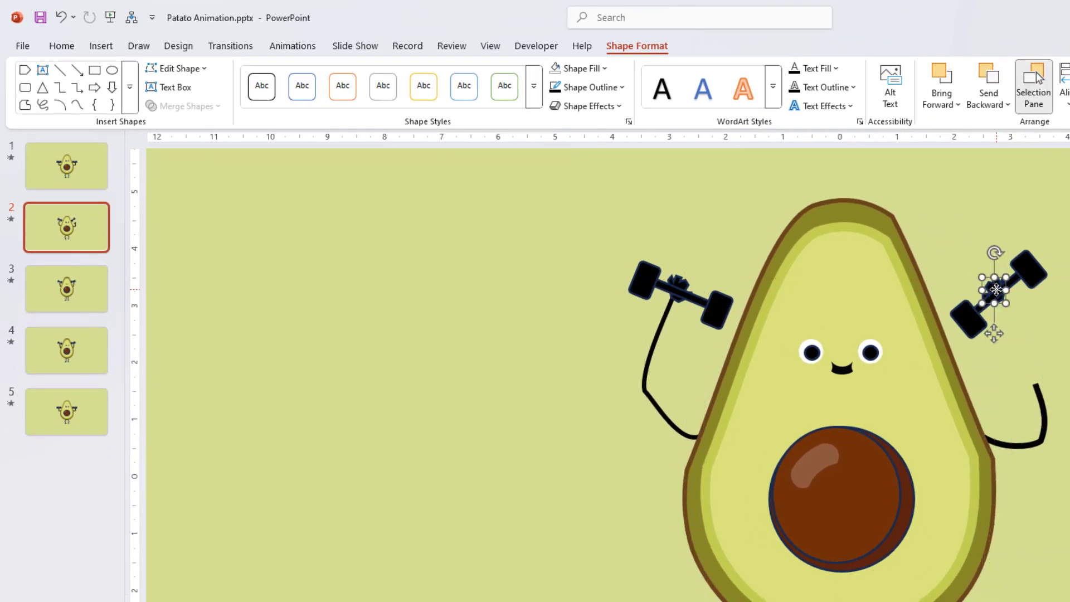
left_click(1042, 400)
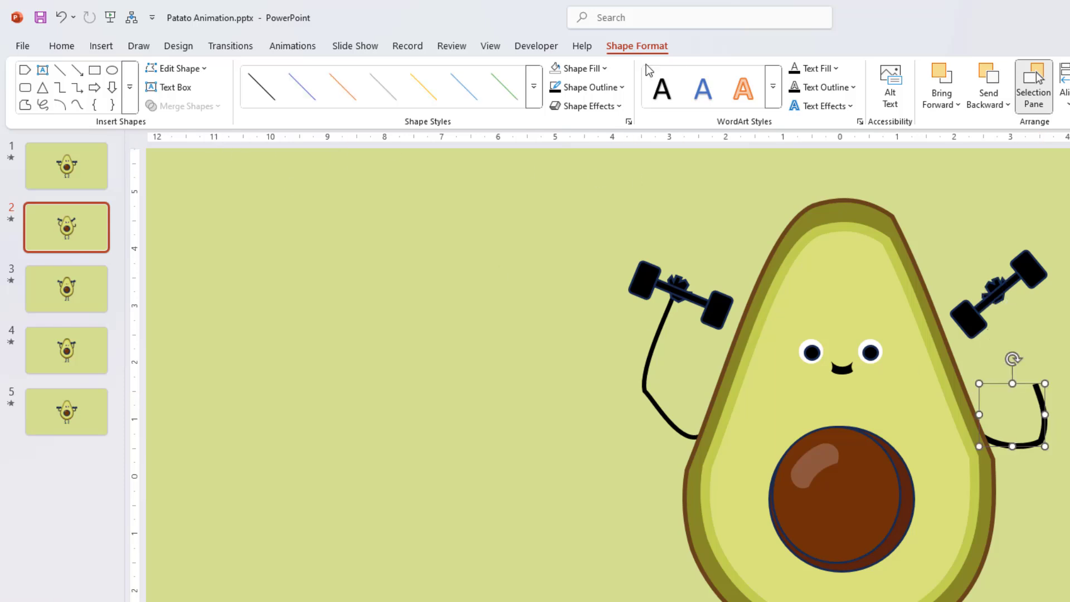
left_click(182, 69)
left_click(192, 111)
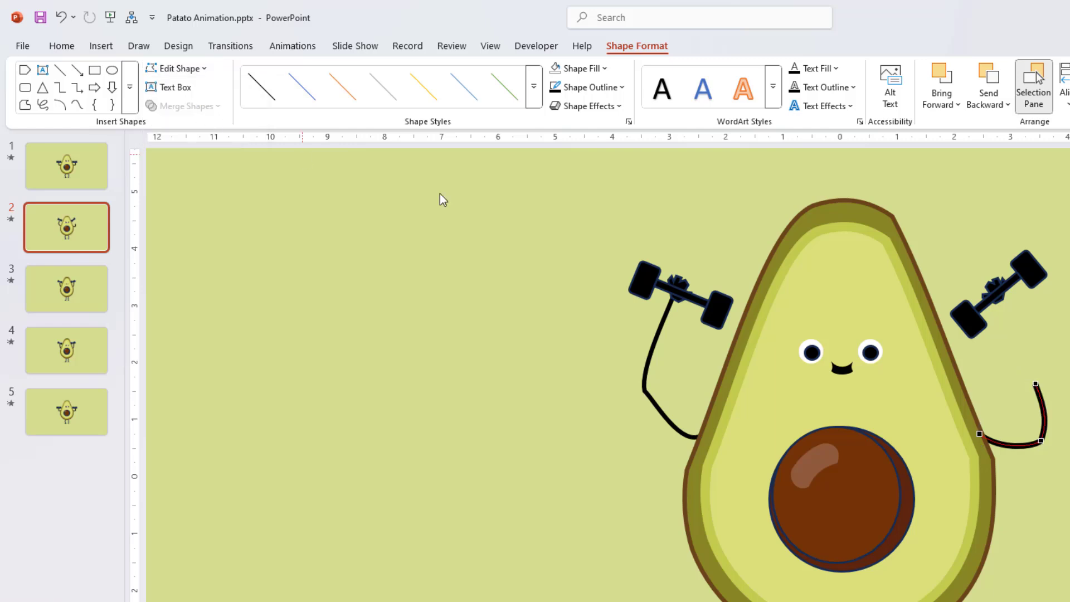
left_click_drag(1036, 385, 1001, 296)
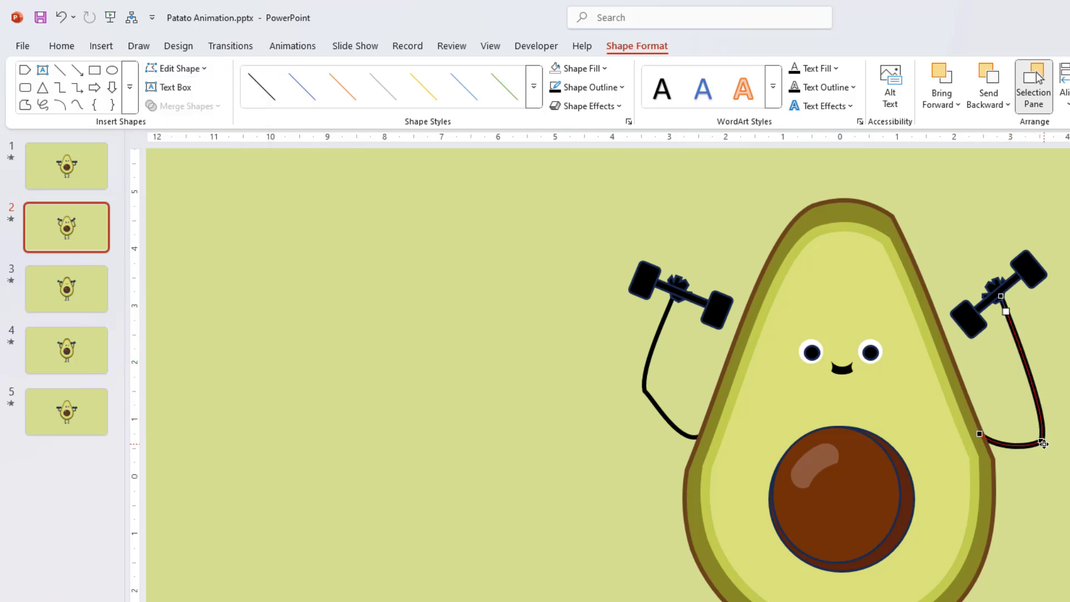
left_click_drag(1039, 440, 1029, 389)
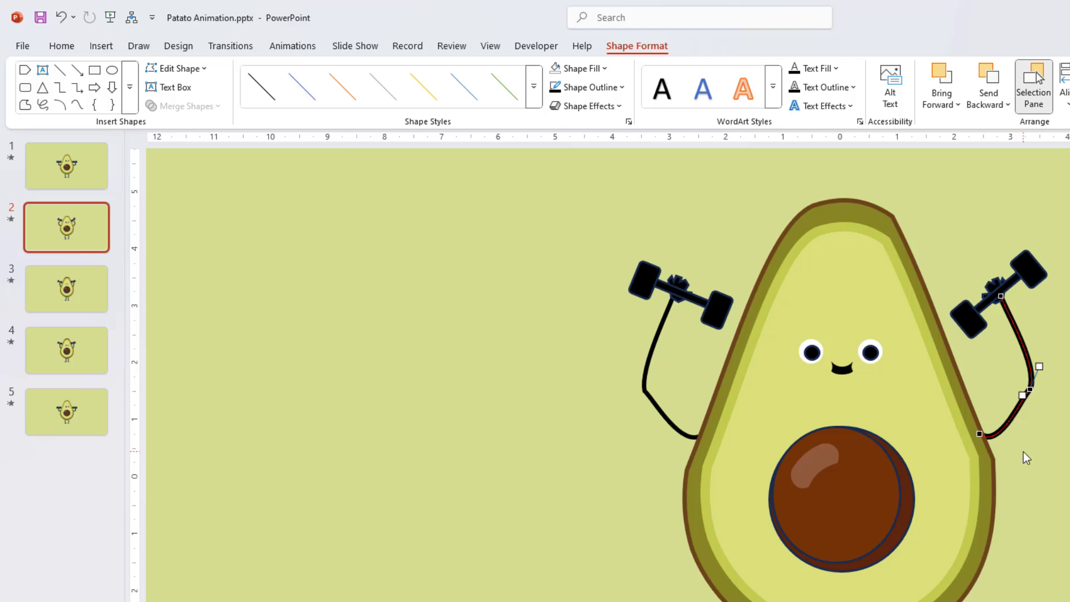
key("alt+F10")
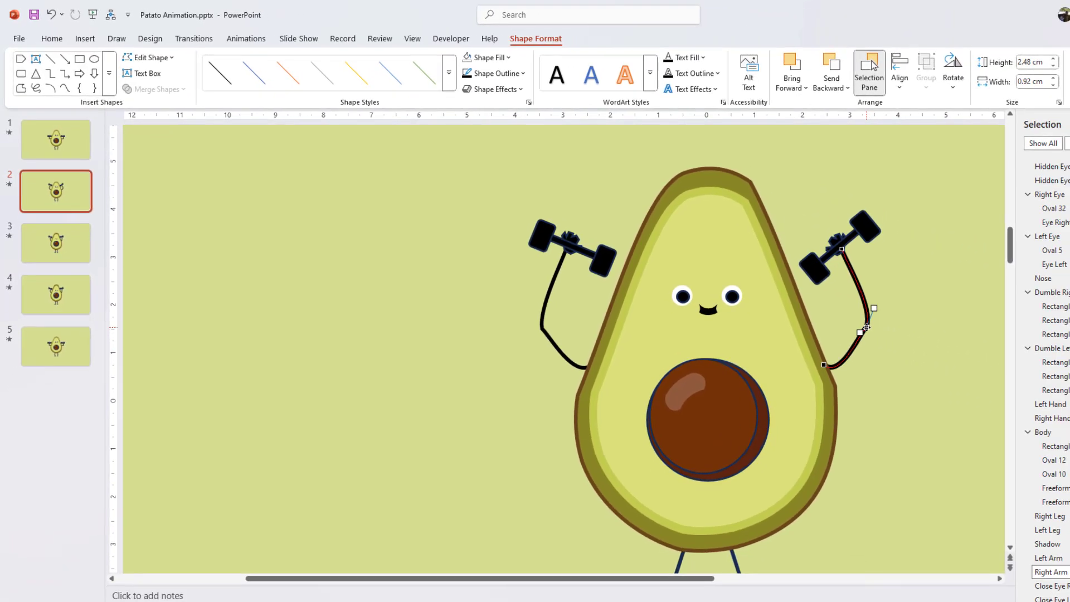
right_click(896, 340)
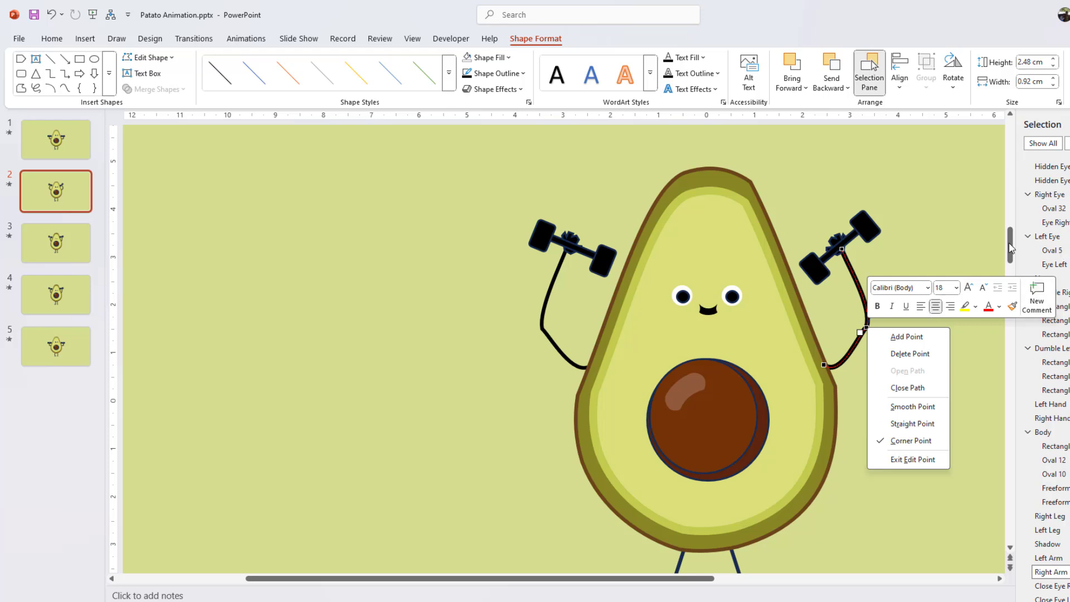
Step: On slide 2, set the Left Leg's knee and top points as corner points and move the knee about 0.25 cm inward to straighten it
left_click_drag(1011, 251, 1011, 312)
left_click(56, 191)
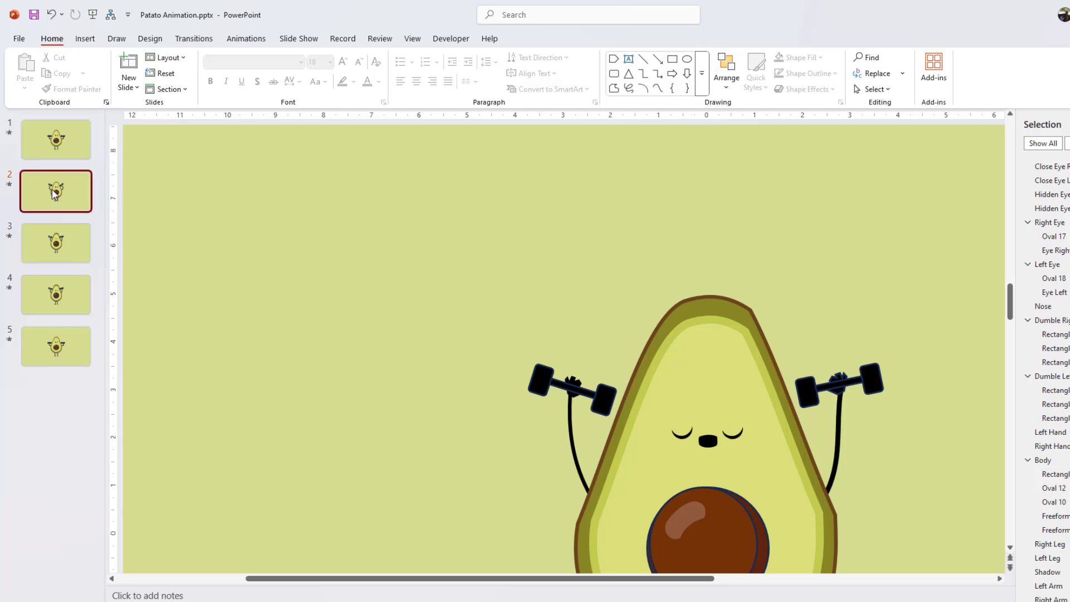
scroll(1006, 520, "down", 6)
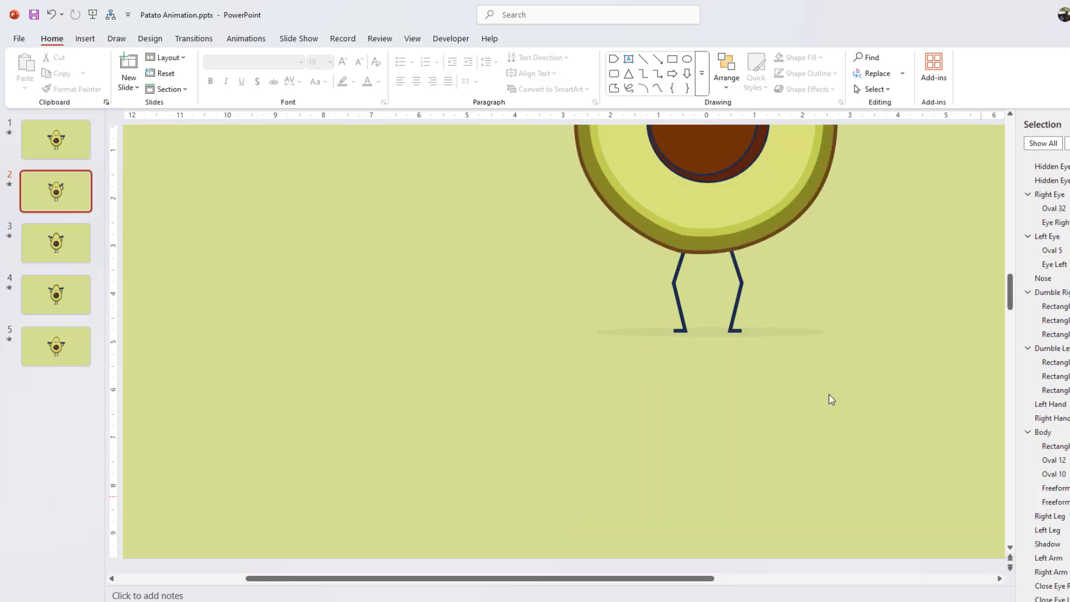
left_click(677, 300)
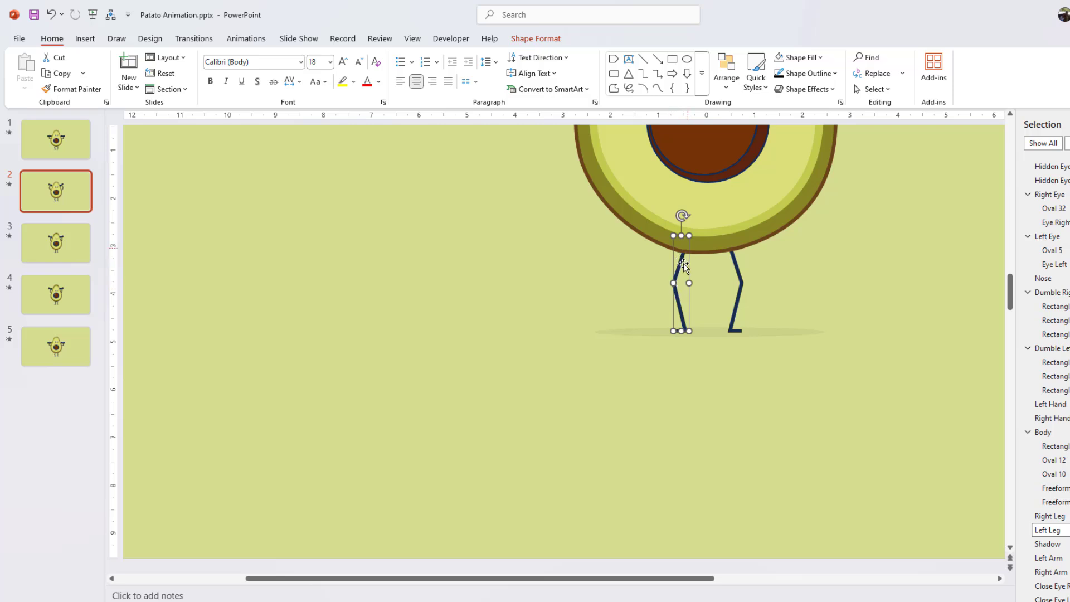
left_click(526, 44)
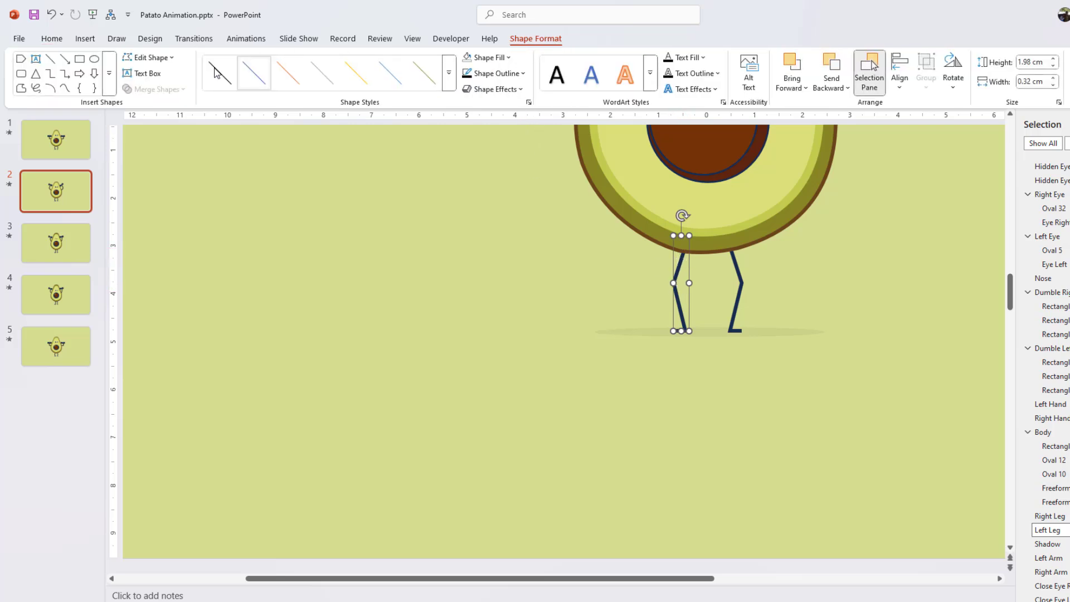
left_click(150, 58)
left_click(161, 90)
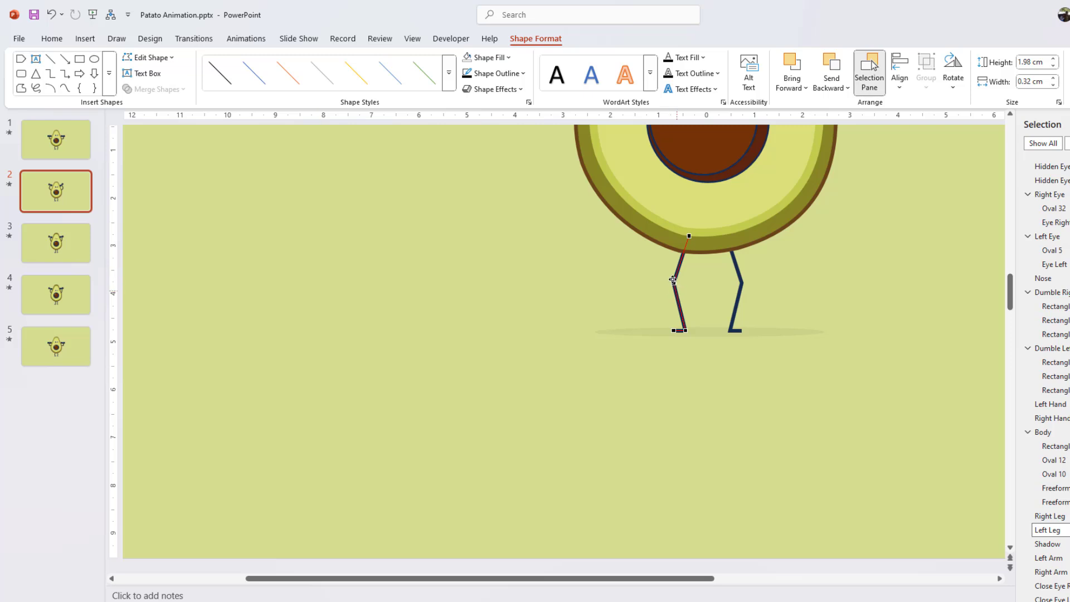
right_click(674, 282)
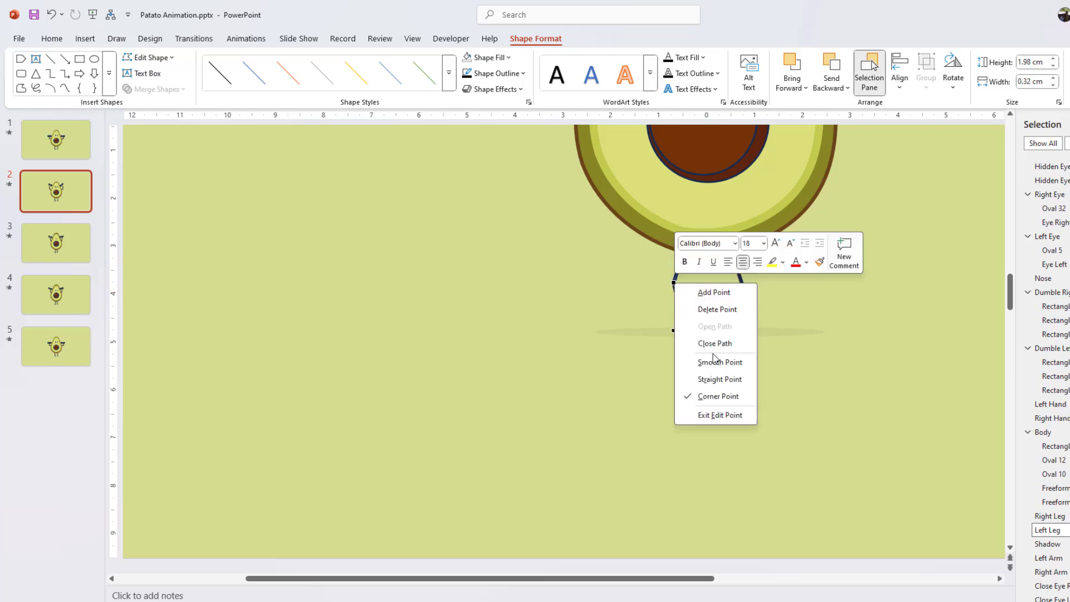
left_click(713, 397)
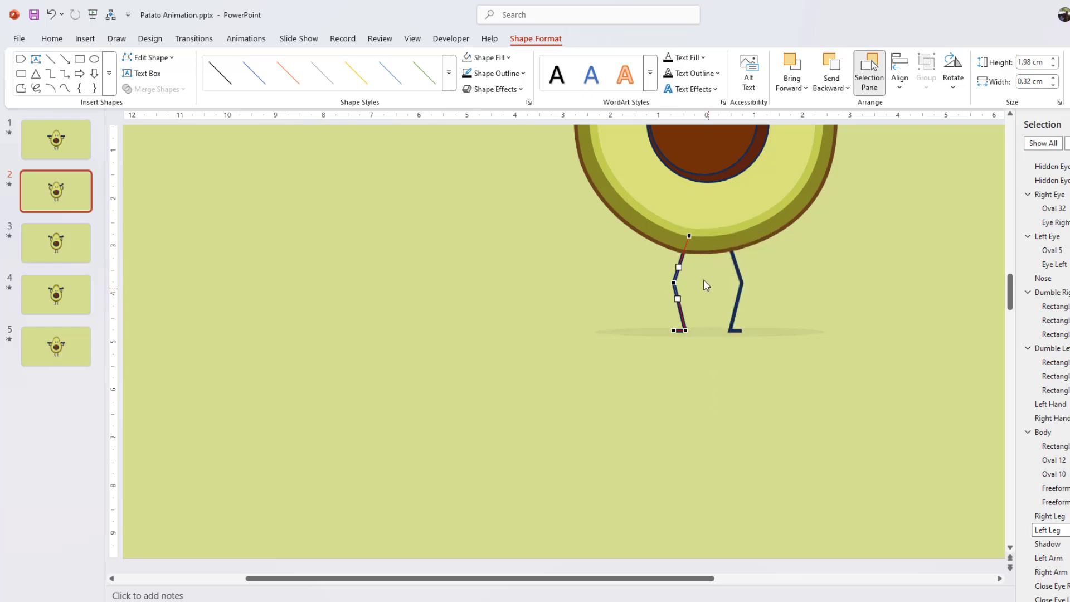
right_click(689, 236)
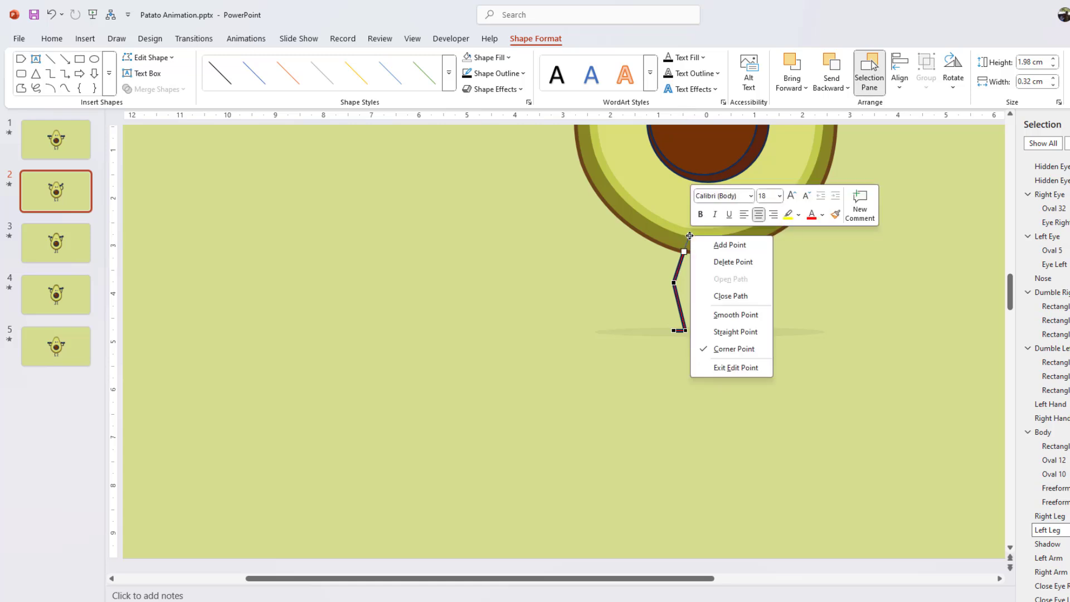
left_click(734, 349)
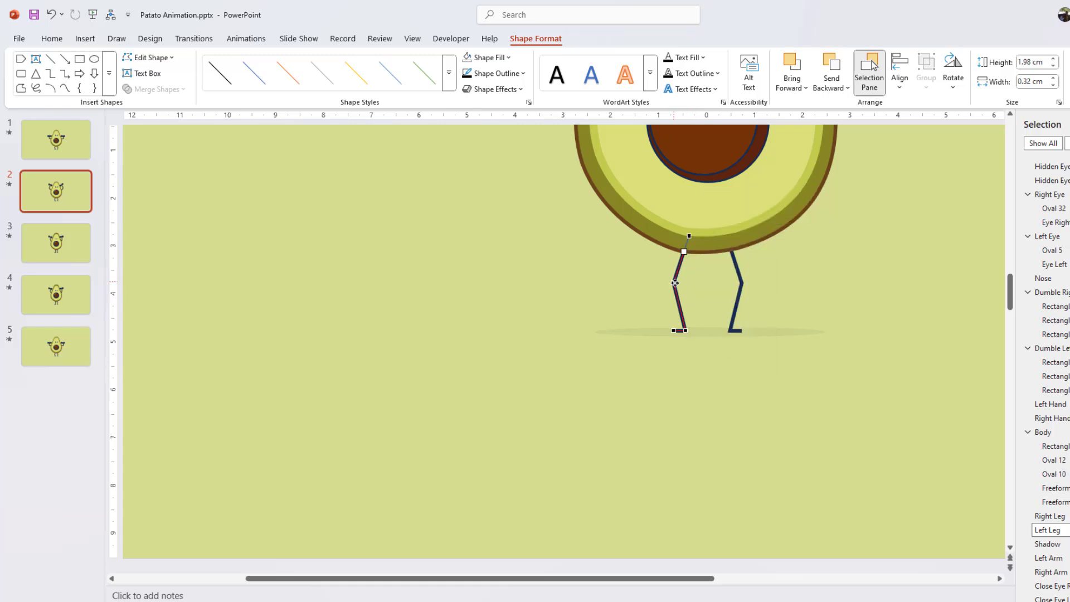
left_click_drag(675, 283, 688, 283)
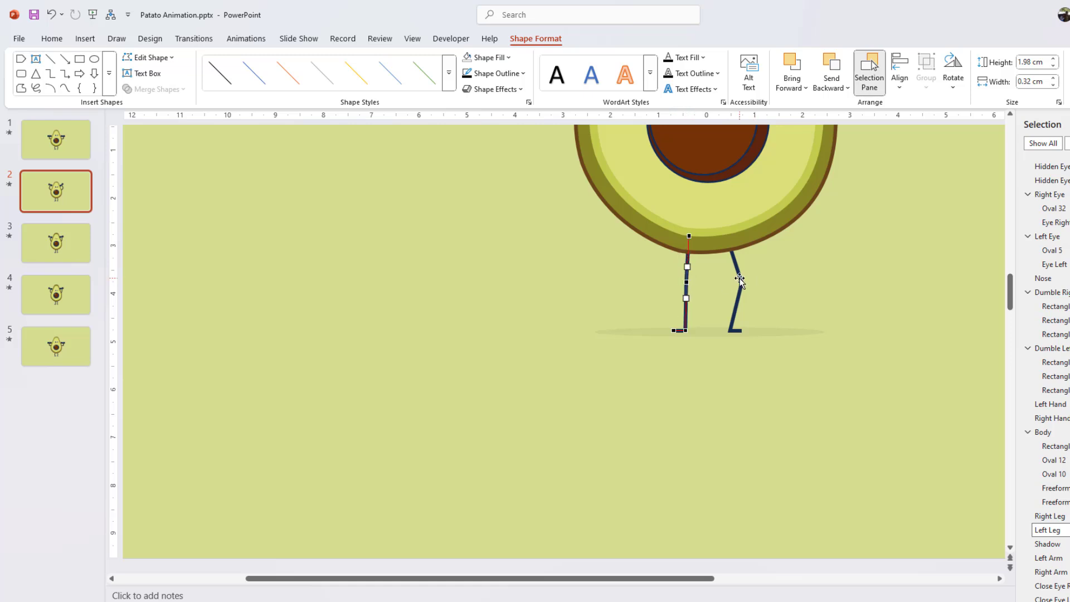
Step: Set the Right Leg's knee and top points as corner points and move the knee about 0.3 cm inward to straighten the leg
left_click(741, 281)
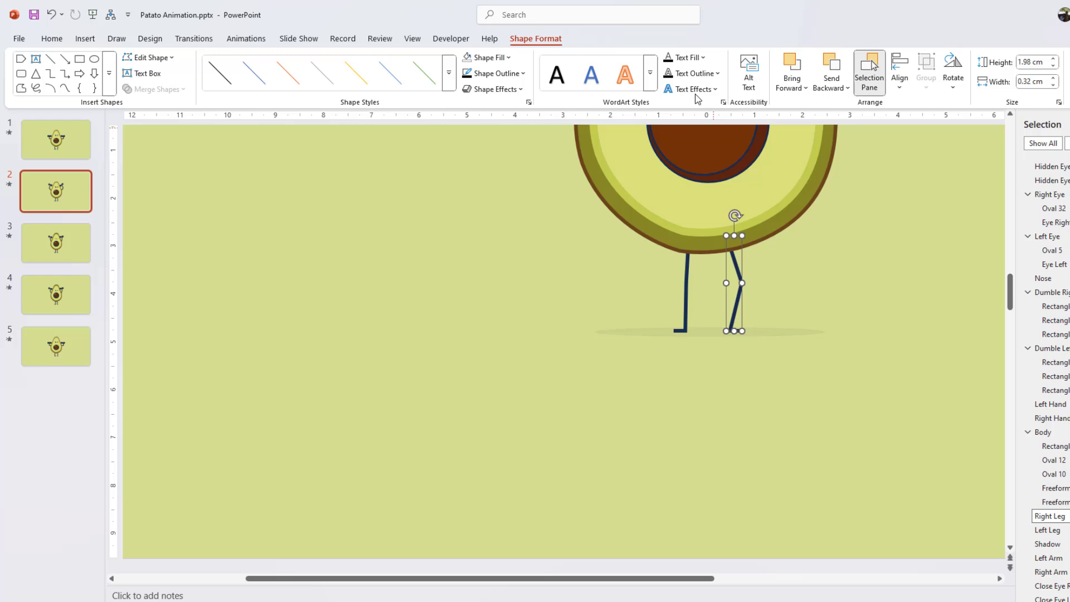
left_click(149, 57)
left_click(155, 90)
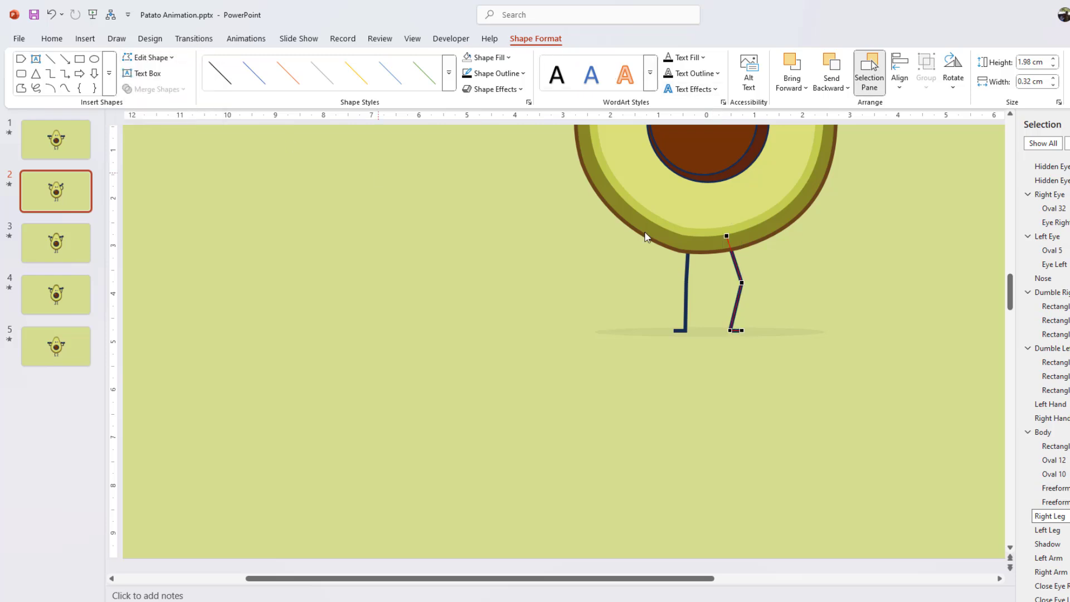
left_click(742, 283)
right_click(742, 283)
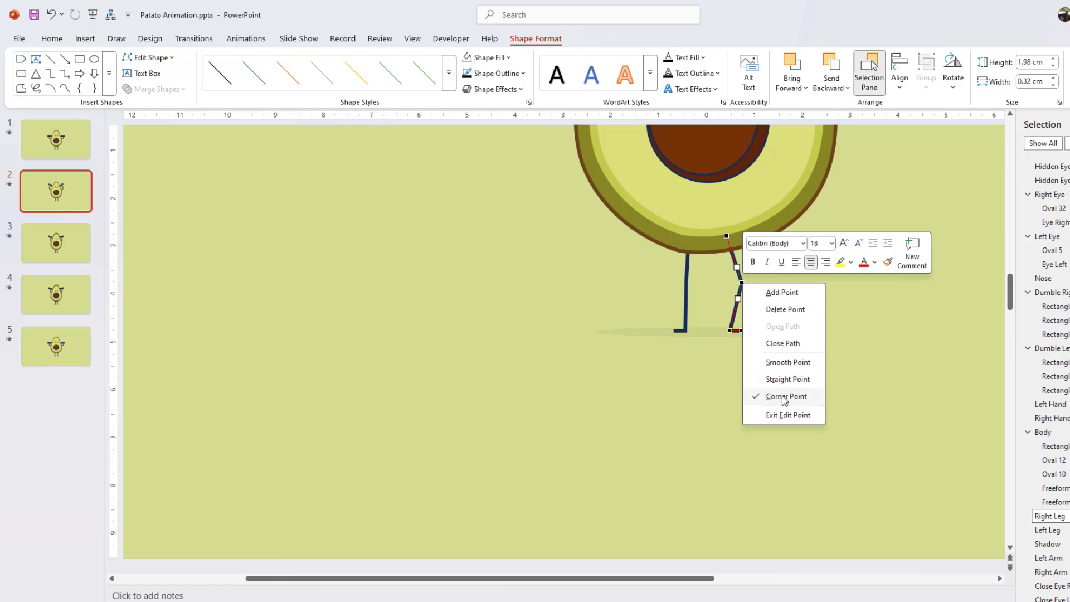
left_click(783, 397)
left_click(727, 237)
right_click(728, 237)
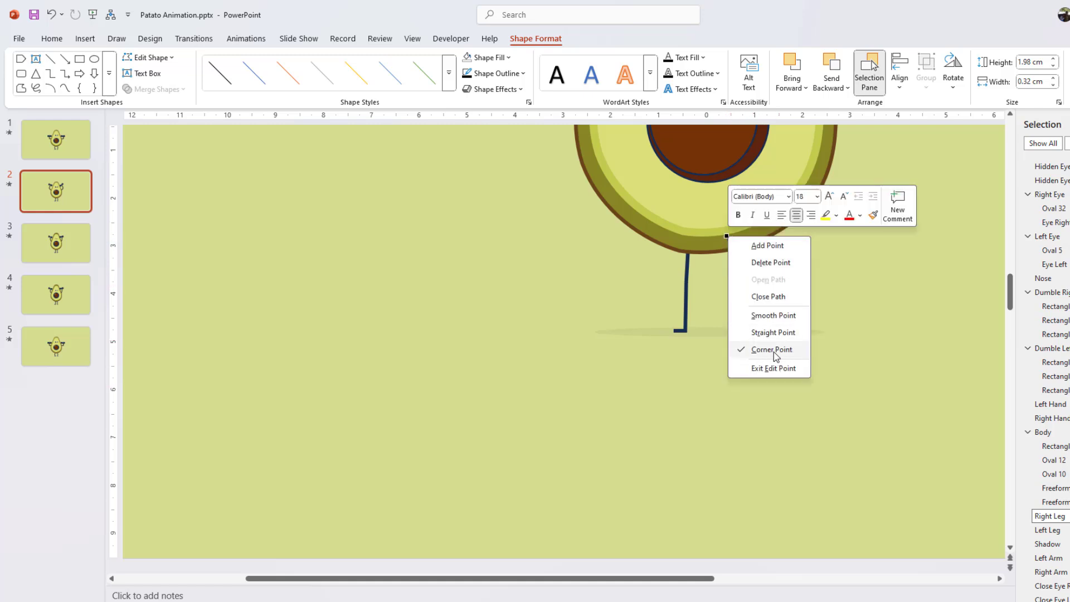
left_click(772, 349)
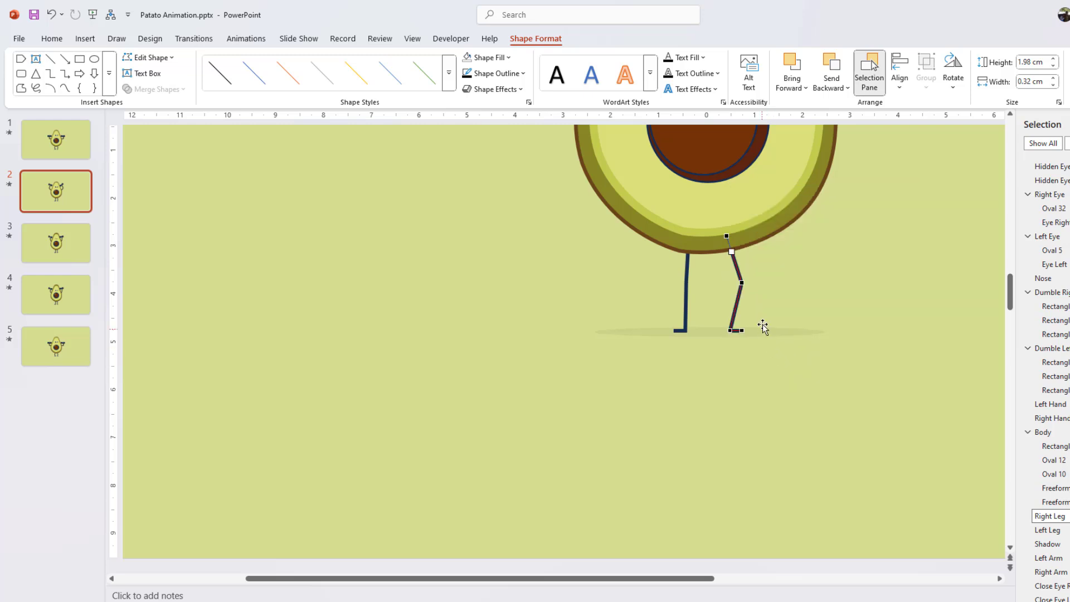
left_click_drag(742, 284, 727, 284)
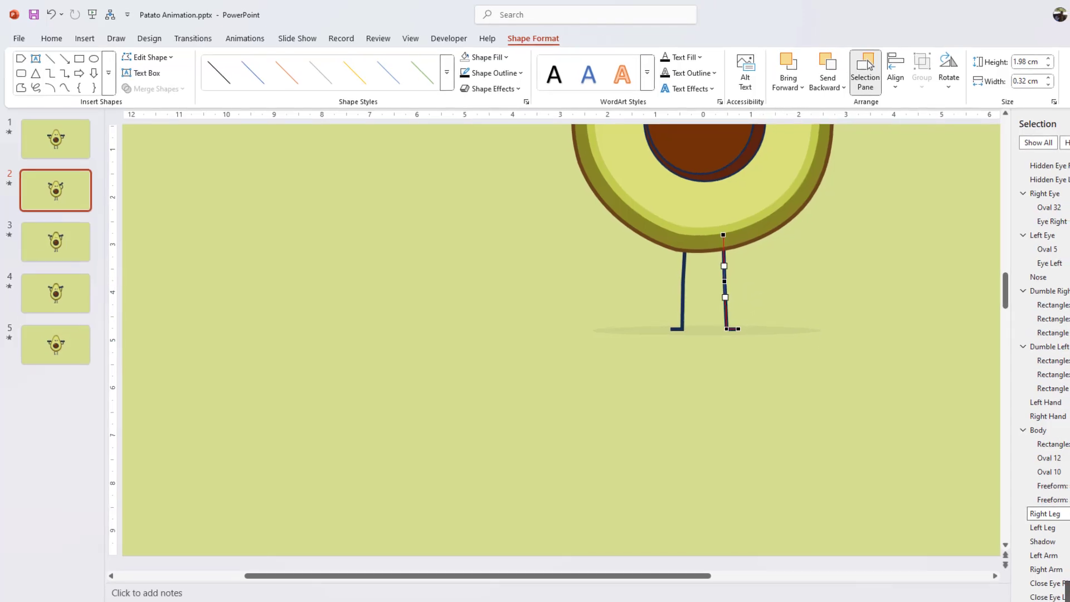
Step: Collapse the Right Eye, Left Eye and Dumble Right groups in slide 2's object list
scroll(558, 224, "down", 3)
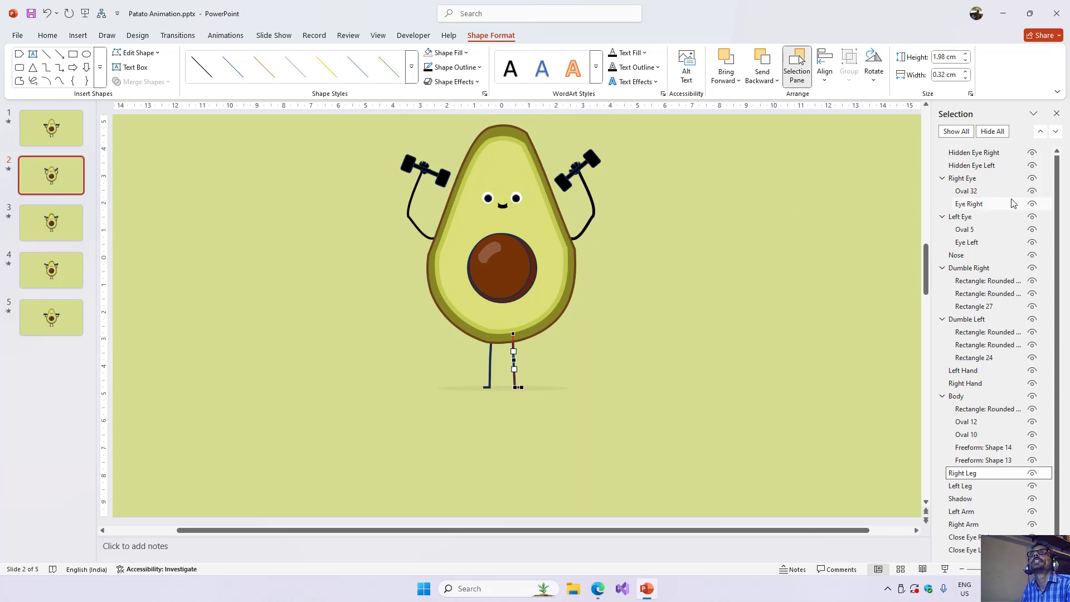
left_click(942, 179)
left_click(942, 191)
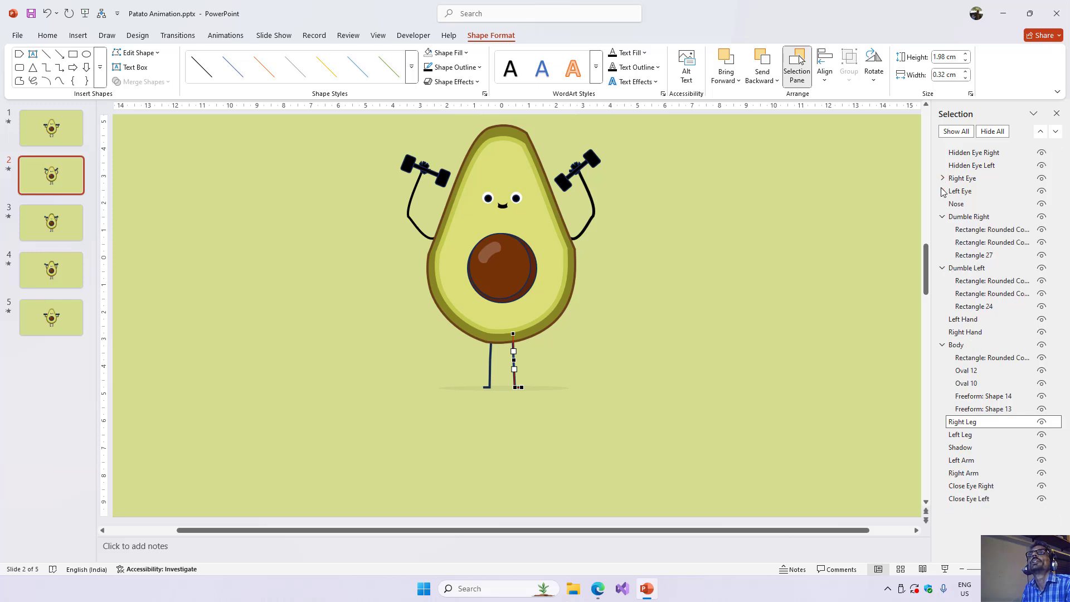
left_click(942, 217)
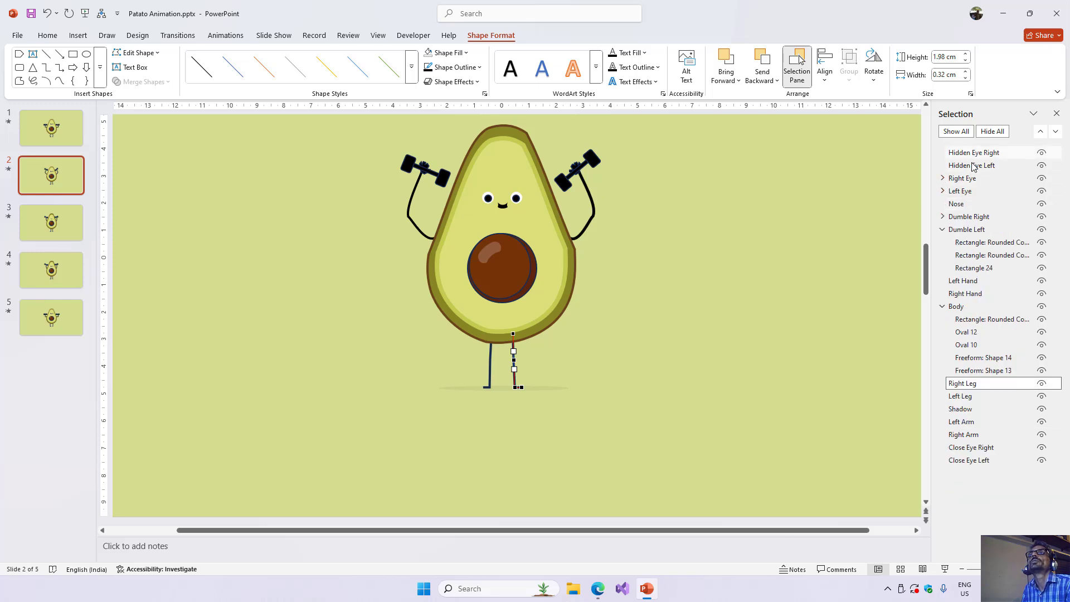
Step: Isolate the Hidden Eye Right and Hidden Eye Left shapes by hiding everything else, select both, and show all objects again
left_click(992, 132)
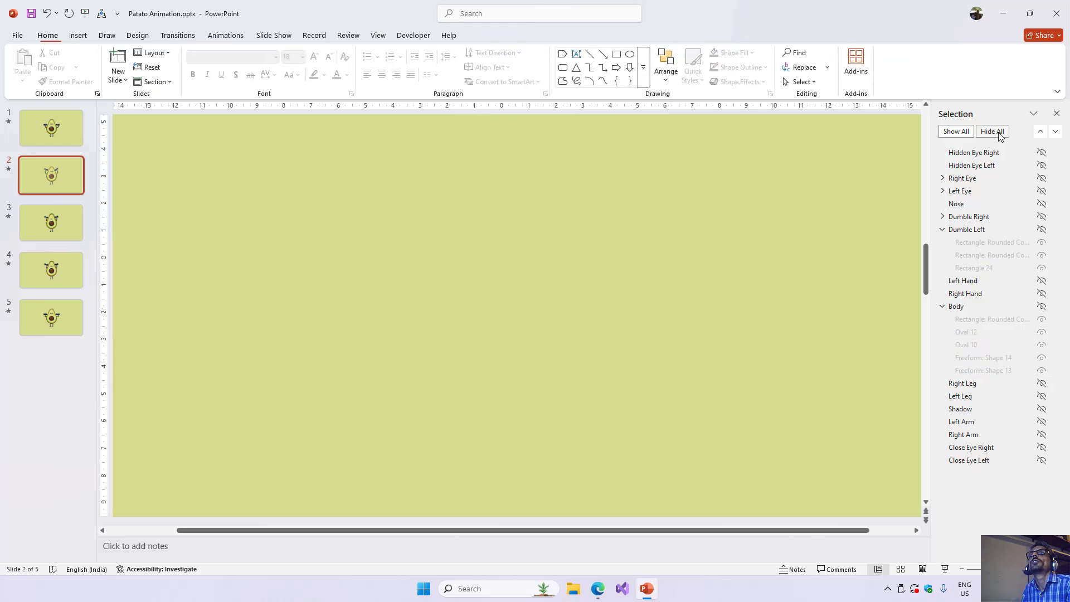
left_click(1042, 153)
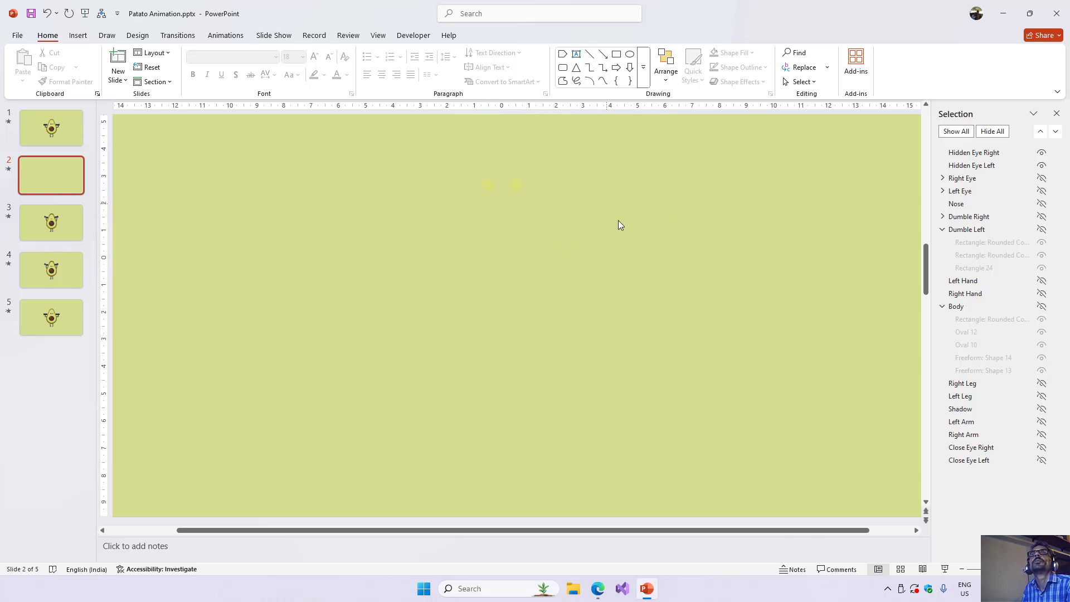
key("ctrl+a")
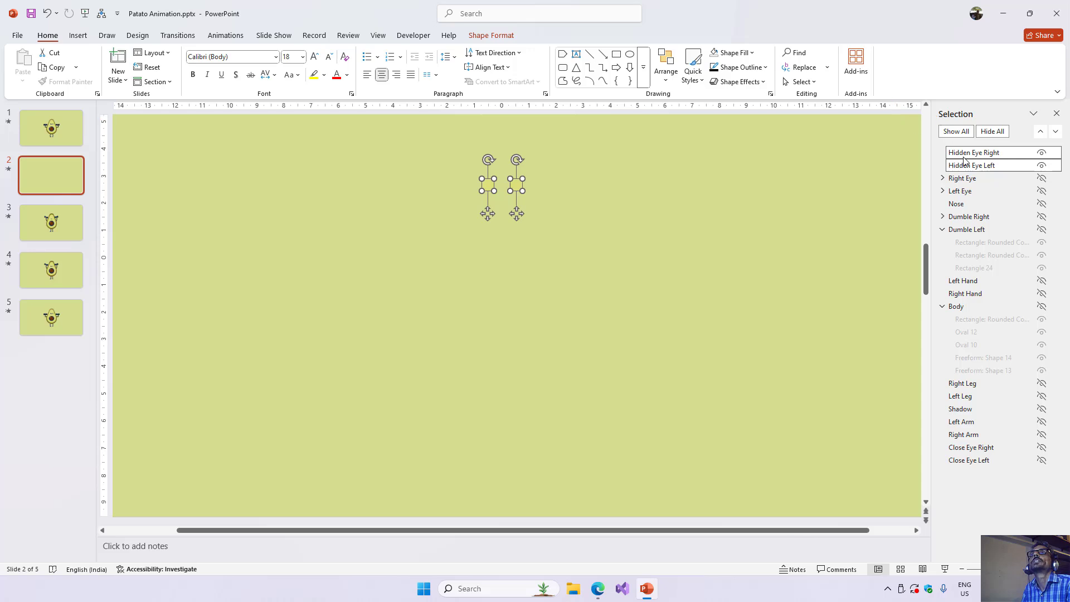
left_click(956, 132)
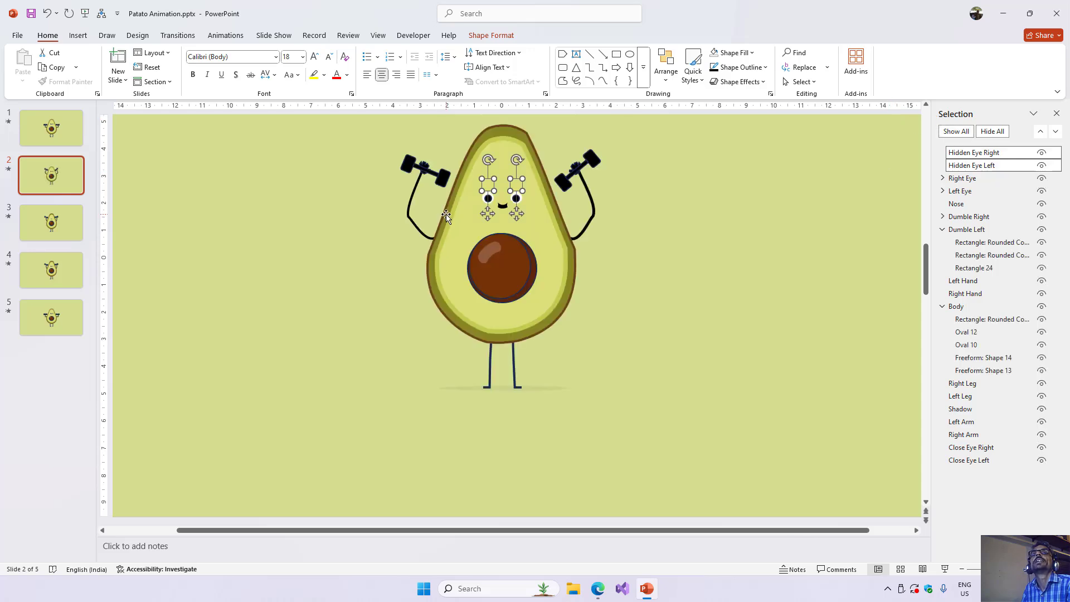
left_click(623, 176)
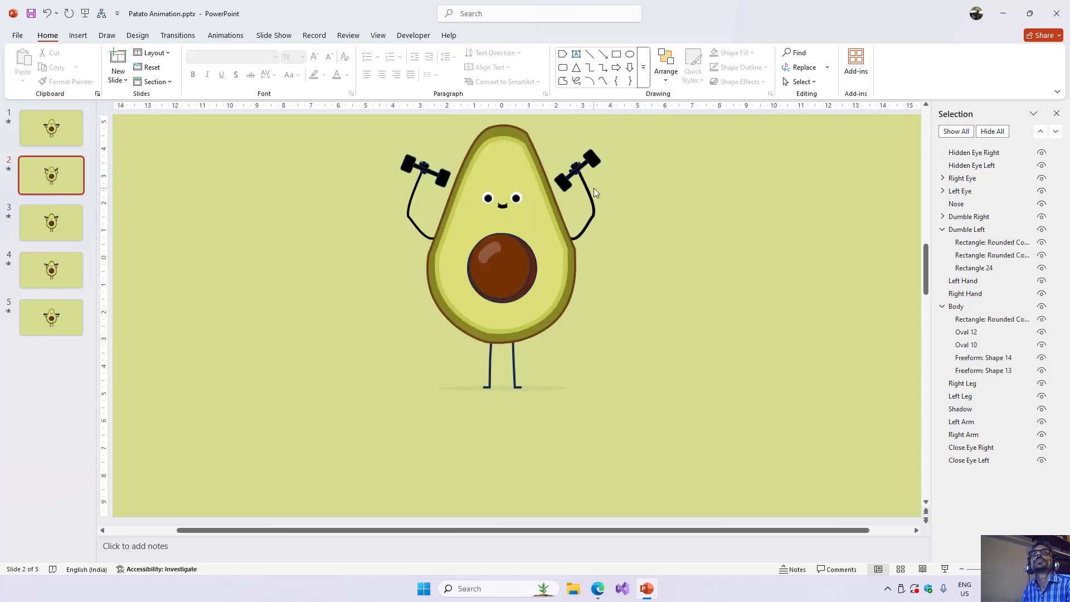
Step: Move the Hidden Eye Left shape about 0.5 cm down so that it fully covers the left eye
left_click(487, 186)
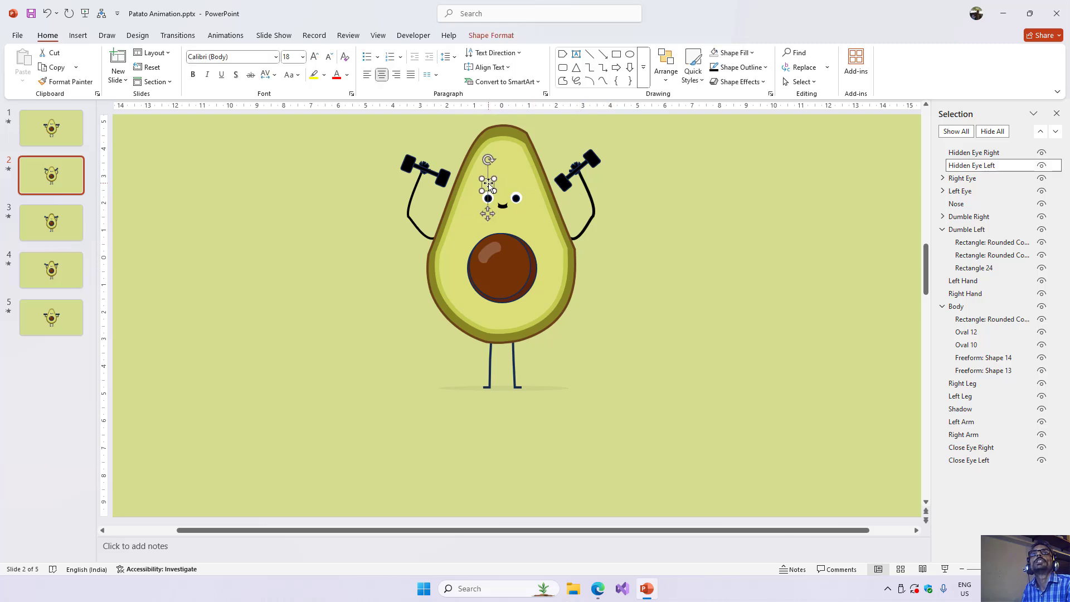
left_click_drag(488, 185, 489, 197)
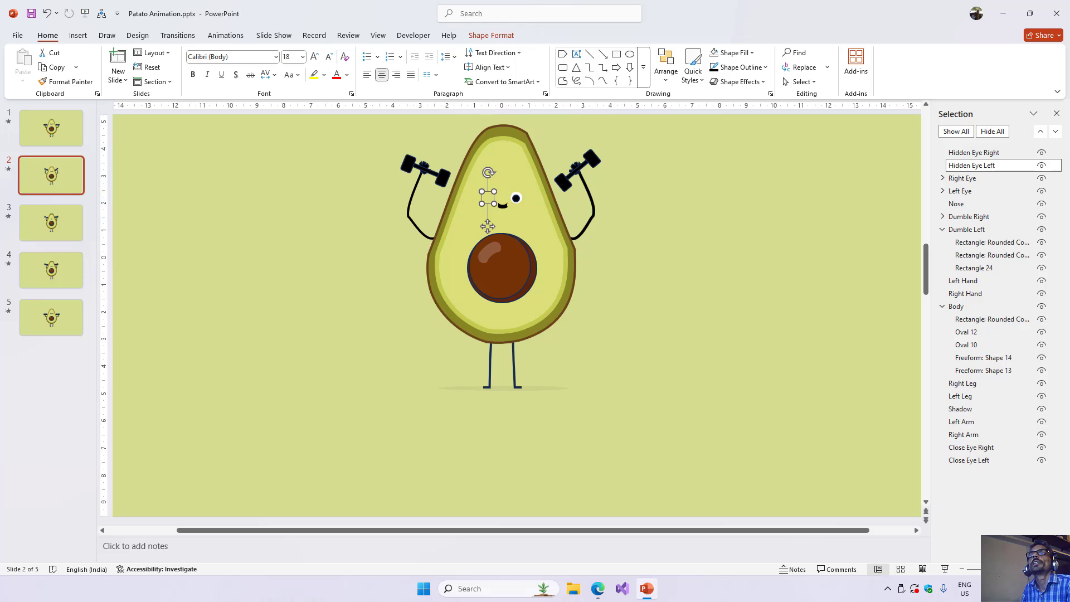
scroll(488, 225, "up", 5, "ctrl")
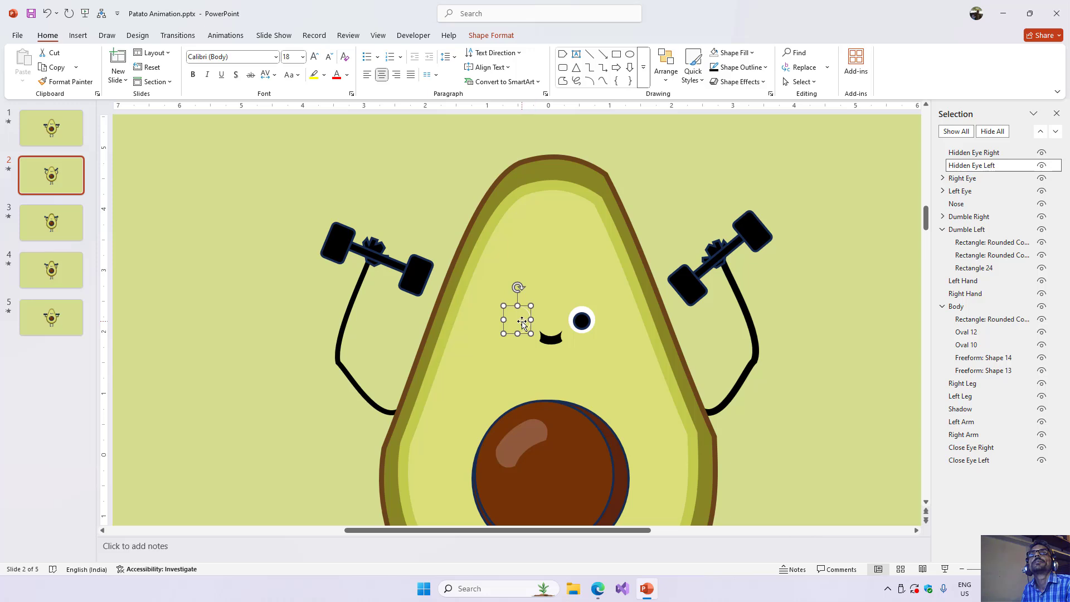
left_click_drag(522, 320, 521, 321)
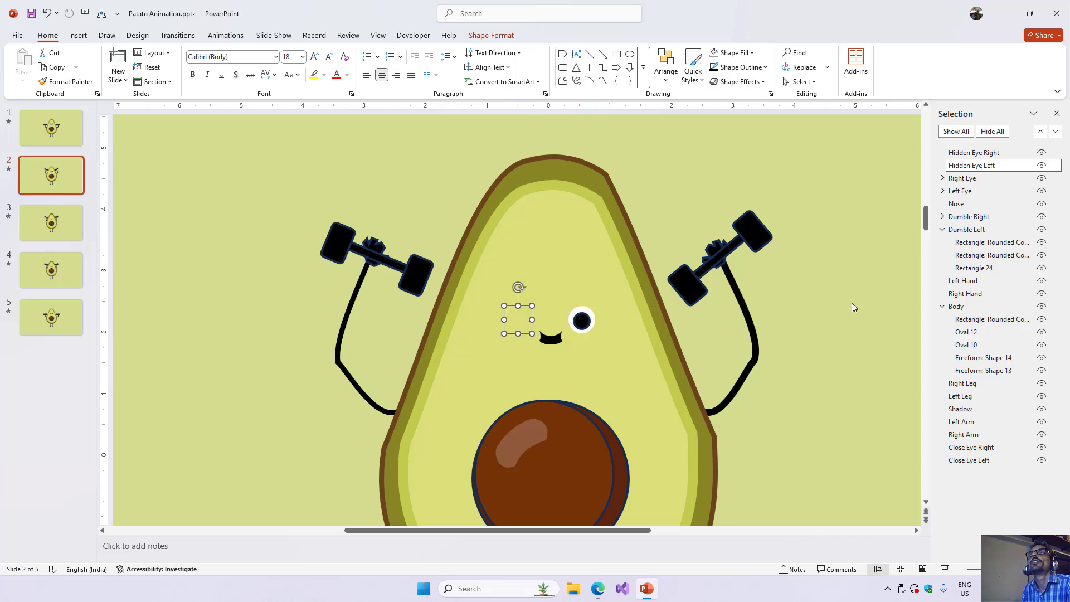
Step: Move the Hidden Eye Right shape about 0.5 cm down over the right eye and enlarge it to about 0.5 cm across
left_click(982, 154)
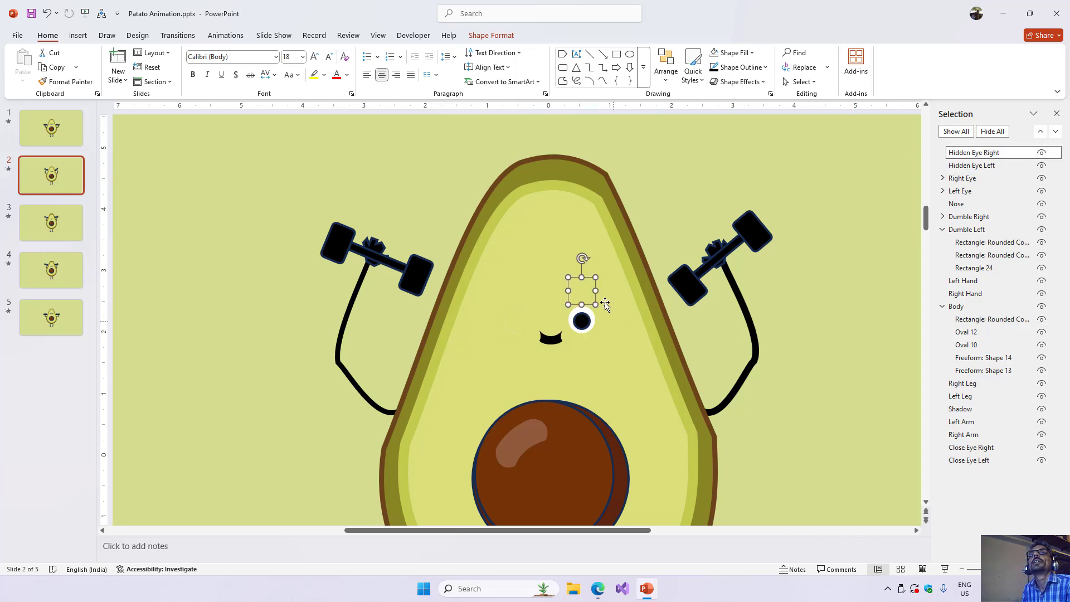
left_click_drag(581, 290, 582, 317)
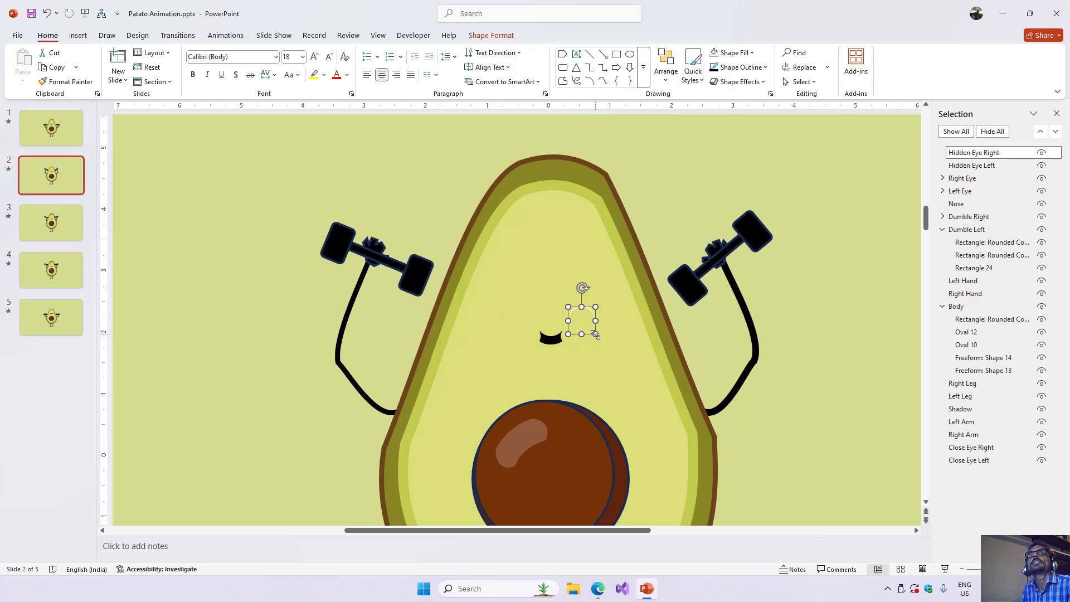
left_click_drag(596, 333, 585, 316)
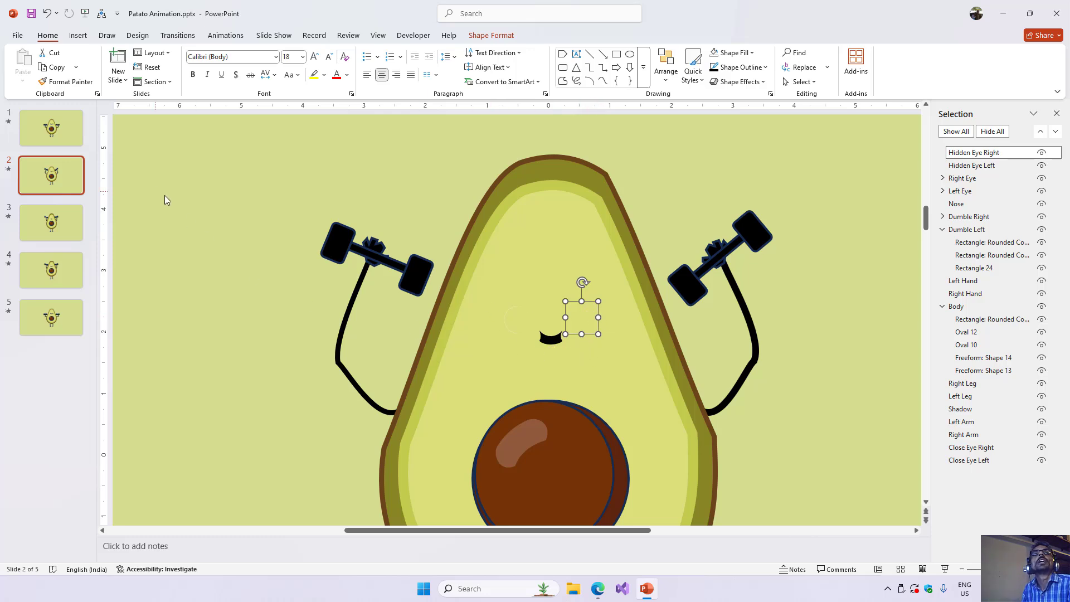
Step: Reshape the Nose by editing its points, bulging the concave upper edge upward until the shape is about 0.28 cm wide
left_click(548, 340)
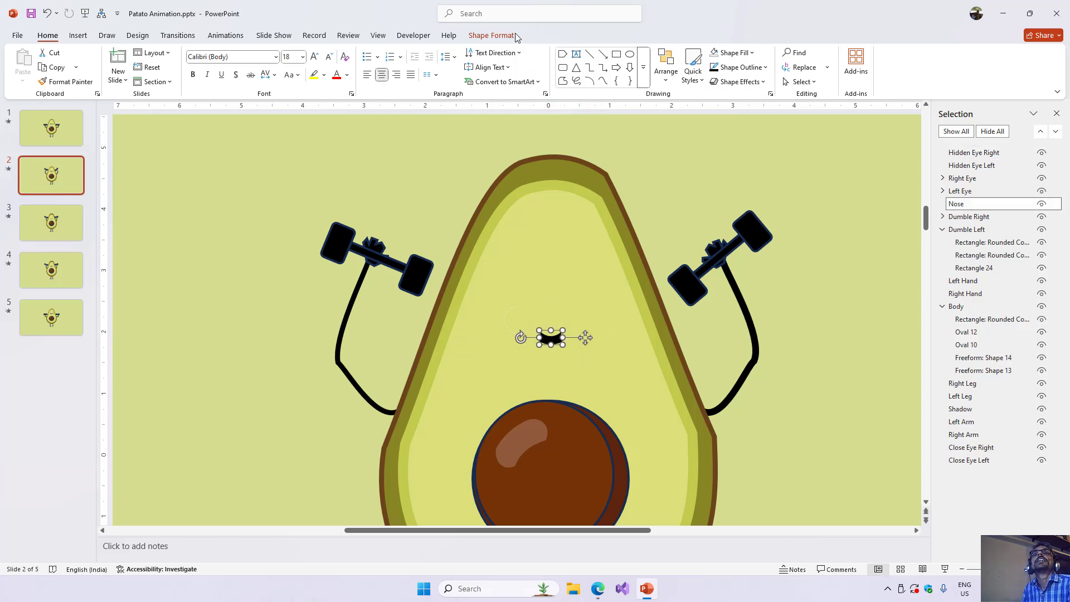
left_click(491, 35)
left_click(136, 52)
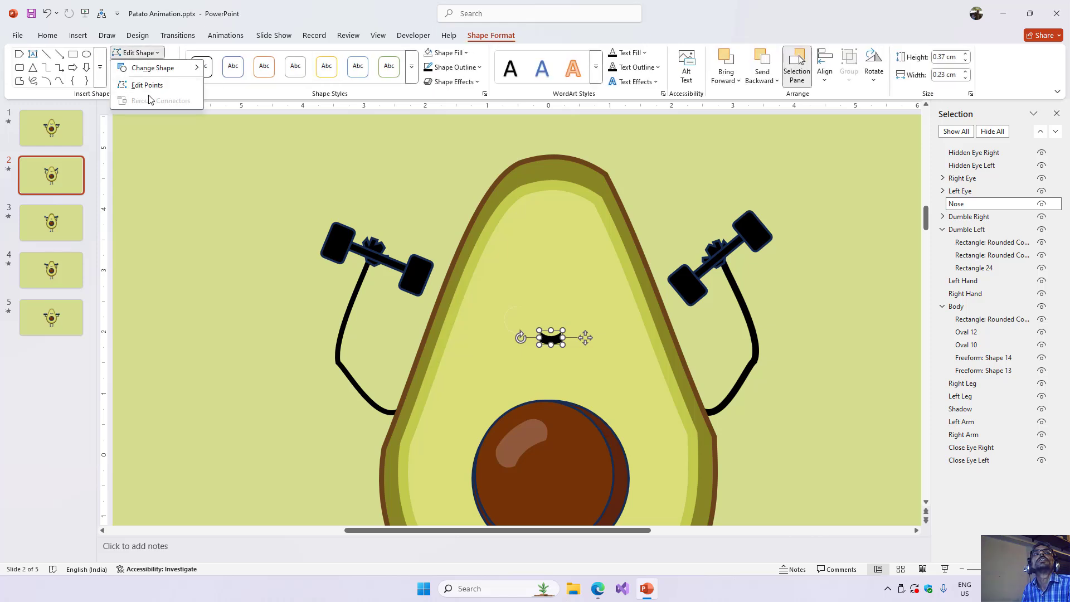
left_click(148, 85)
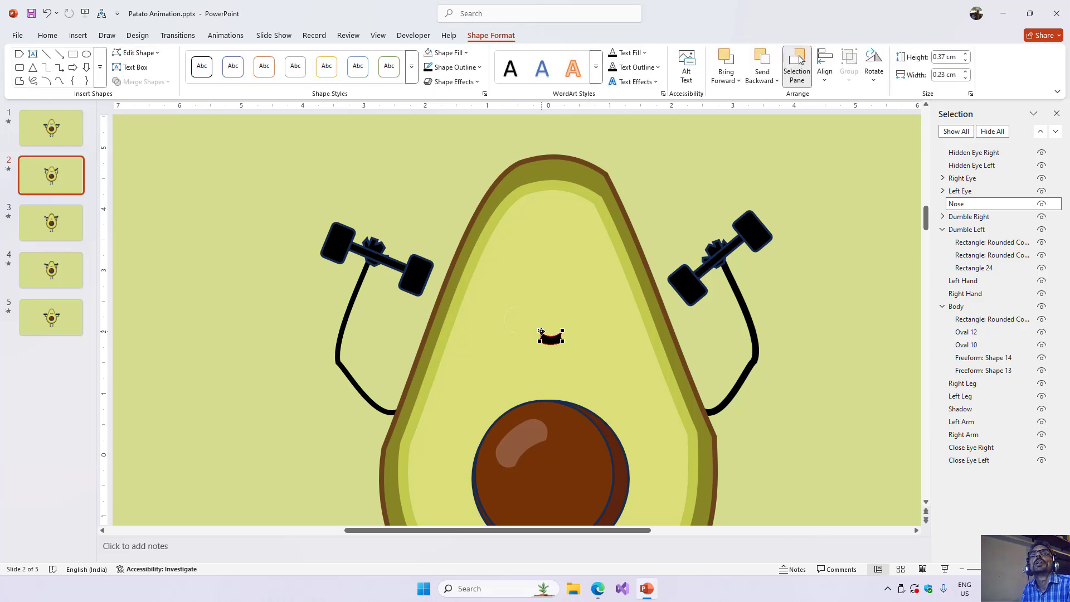
left_click_drag(541, 331, 560, 329)
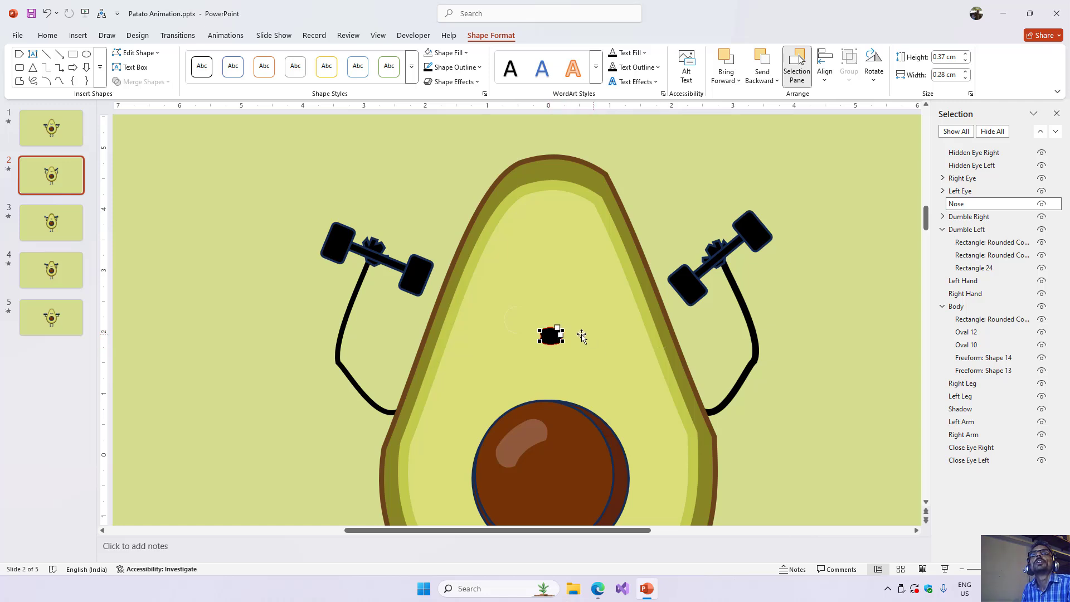
Step: Apply Morph to slide 2 and set slides 1 and 2 to advance on mouse click instead of automatically
left_click(177, 35)
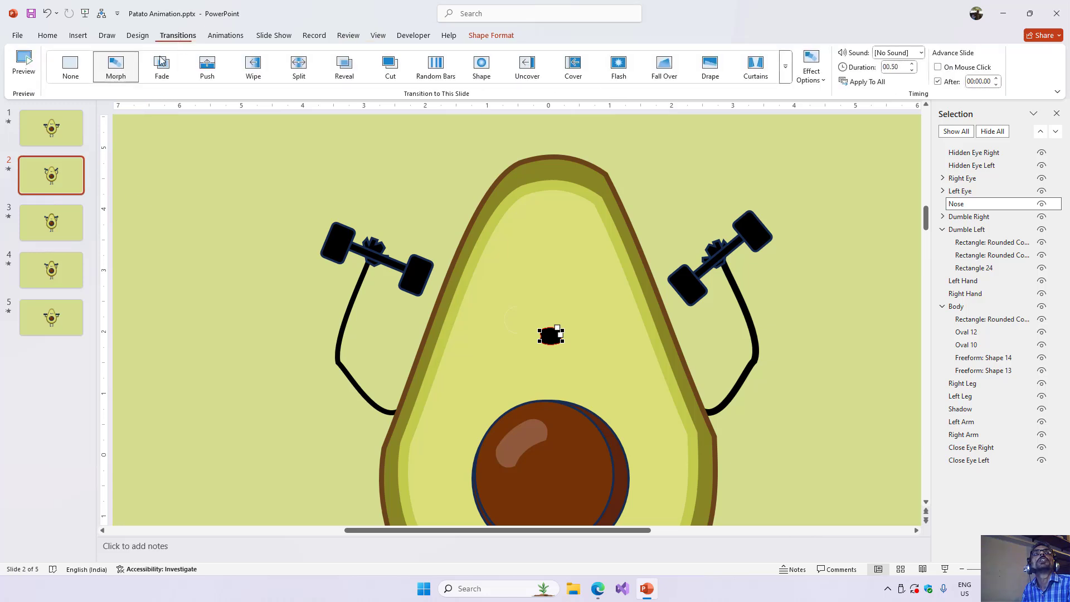
left_click(115, 66)
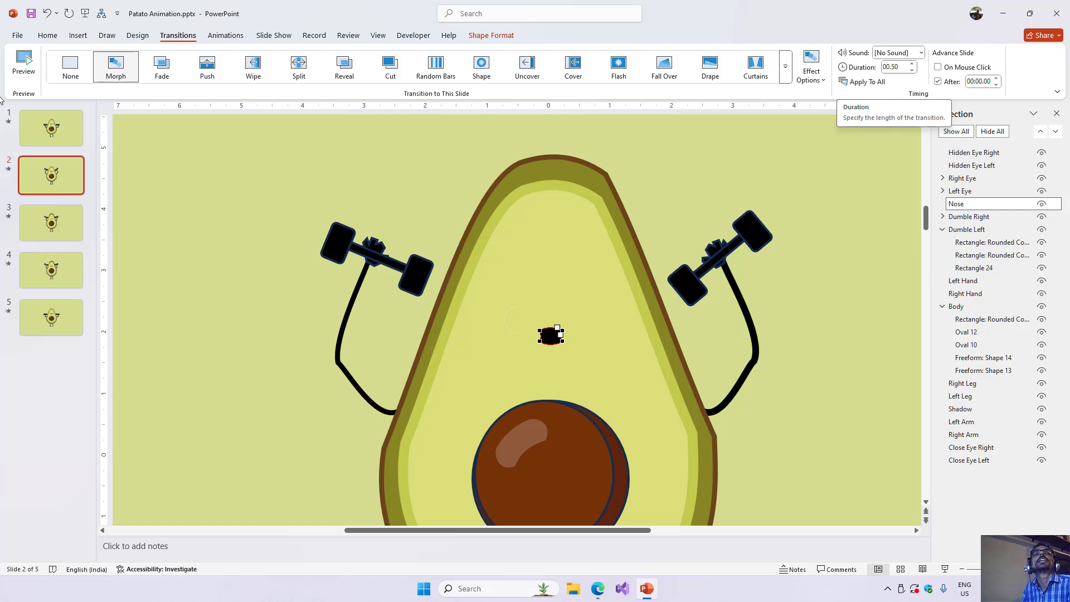
left_click(54, 123)
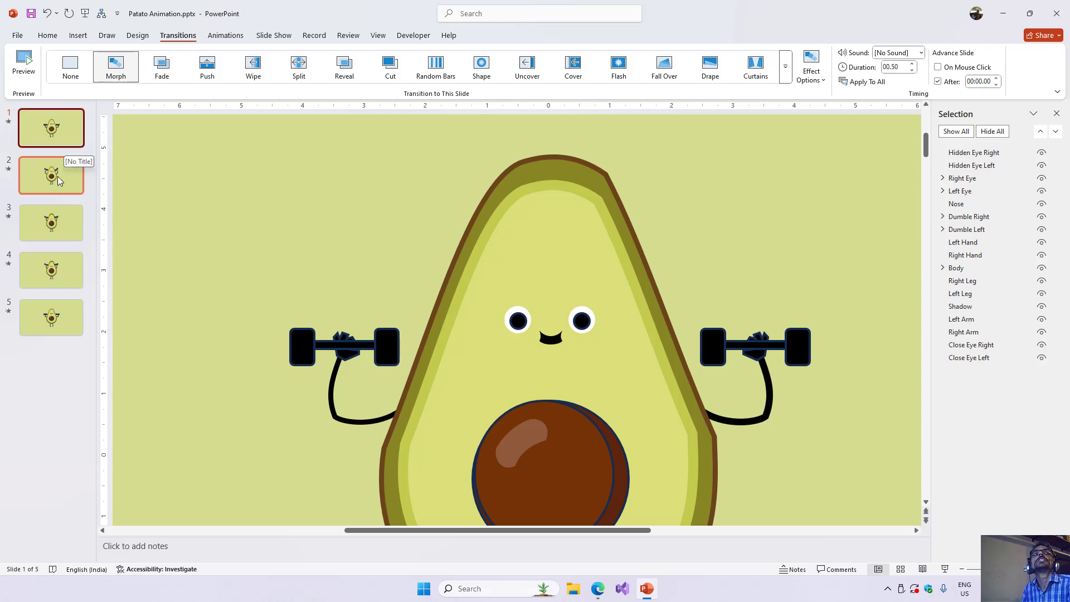
left_click(953, 69)
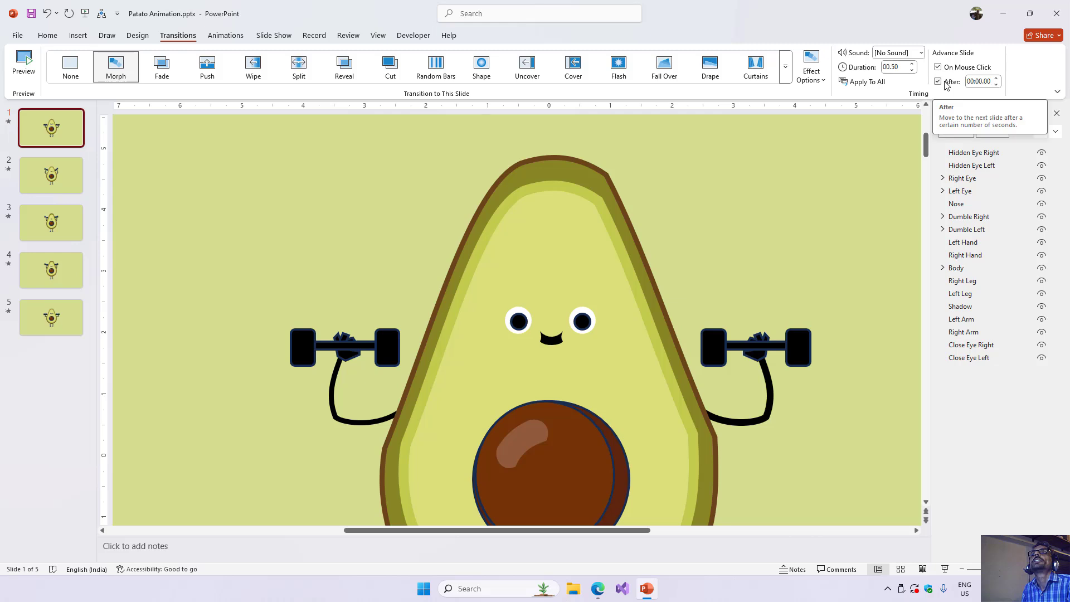
left_click(946, 83)
left_click(52, 181)
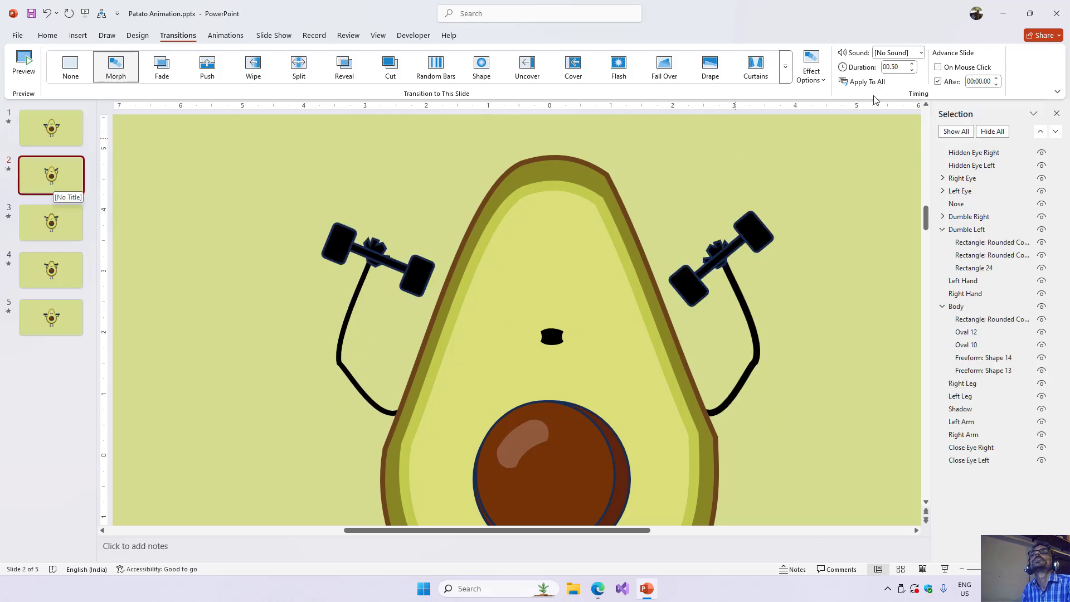
left_click(940, 84)
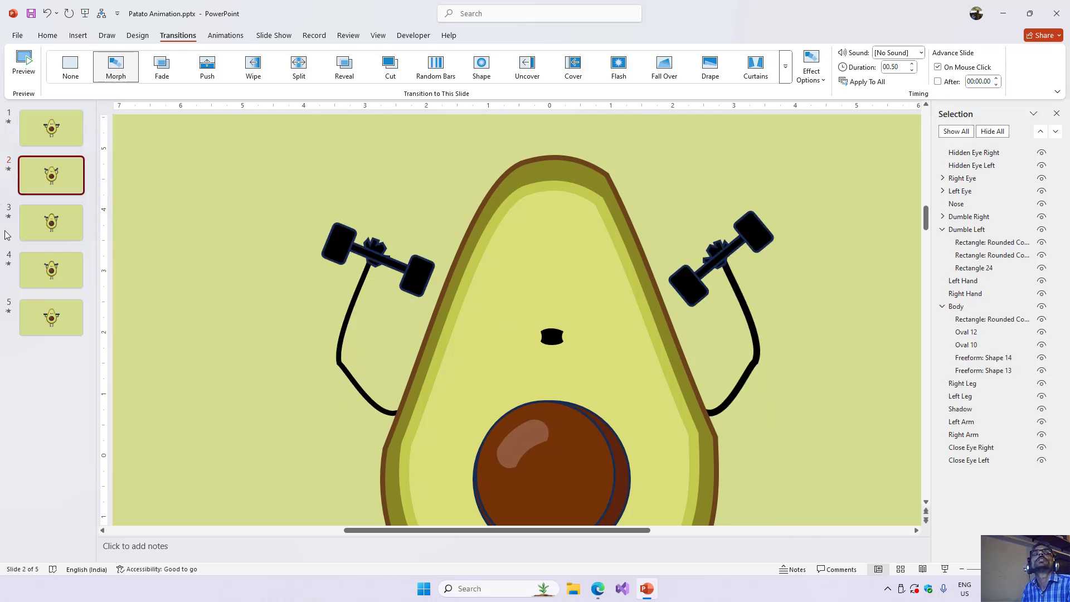
Step: Play the slide show from slide 1 to check the morph into slide 2, and end the show
left_click(56, 131)
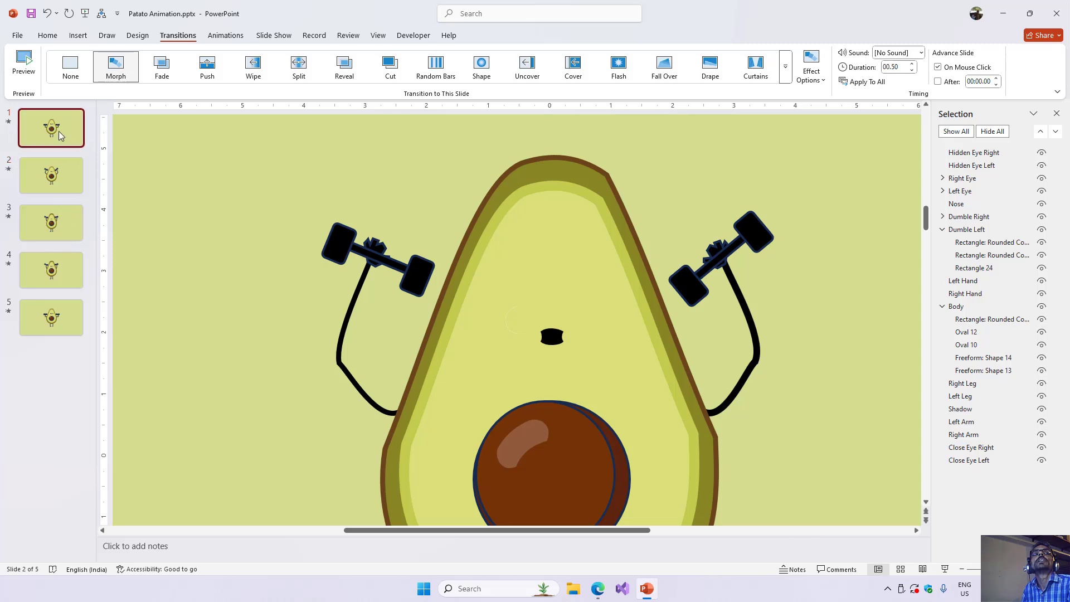
left_click(946, 570)
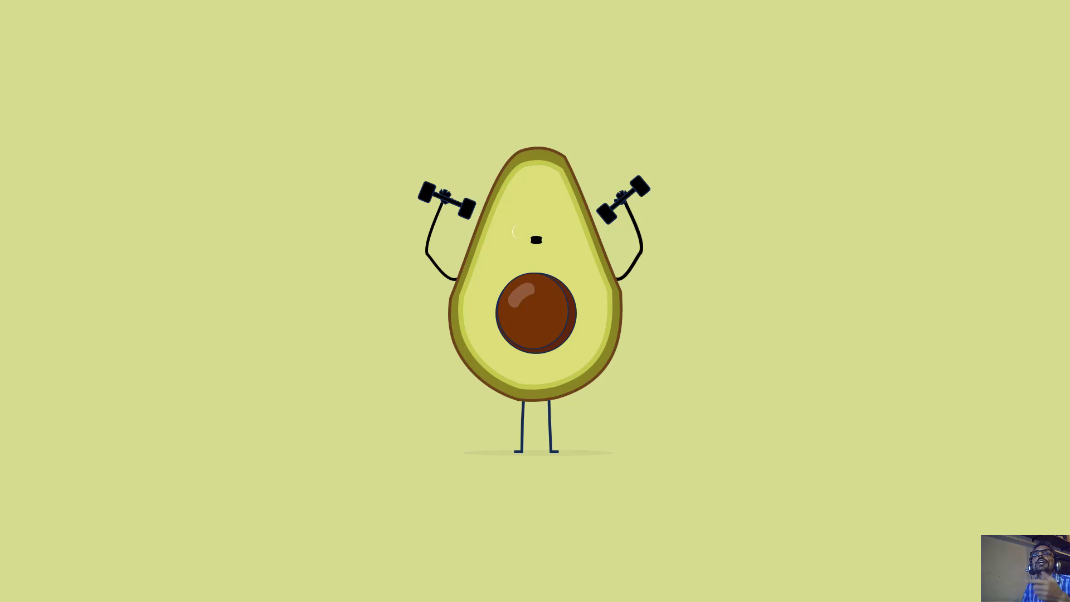
key("Escape")
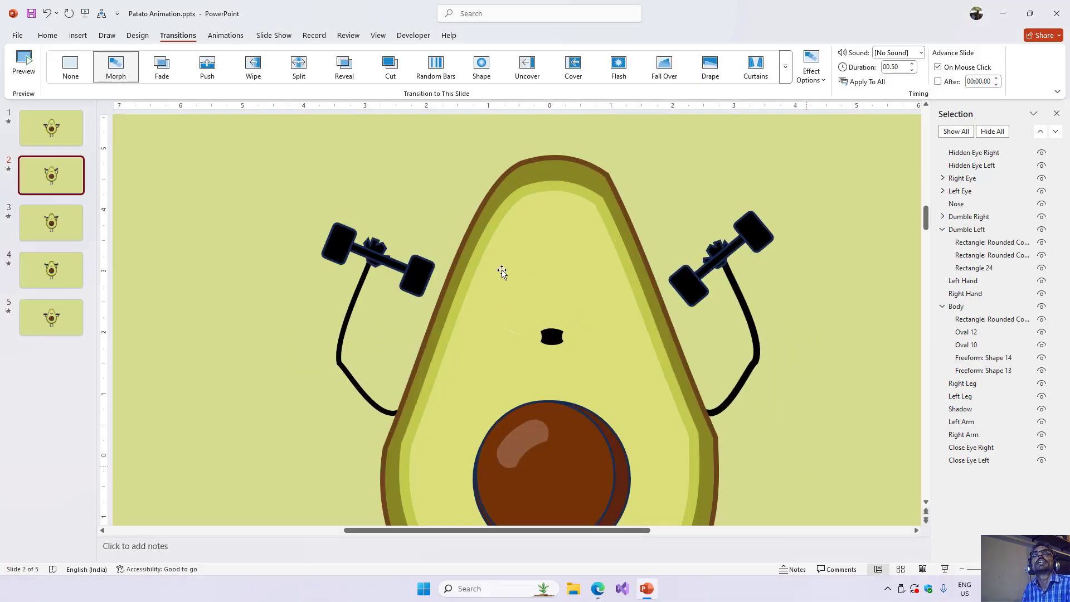
Step: Duplicate slide 1 and move the copy to the third position, directly after the raised-dumbbell slide
left_click(50, 132)
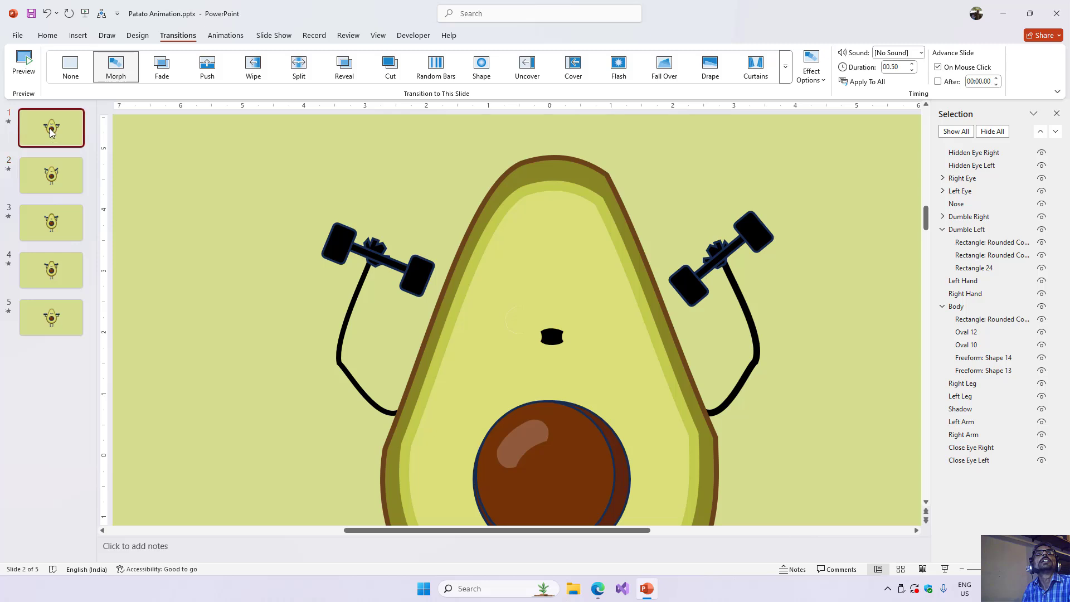
right_click(51, 132)
left_click(90, 241)
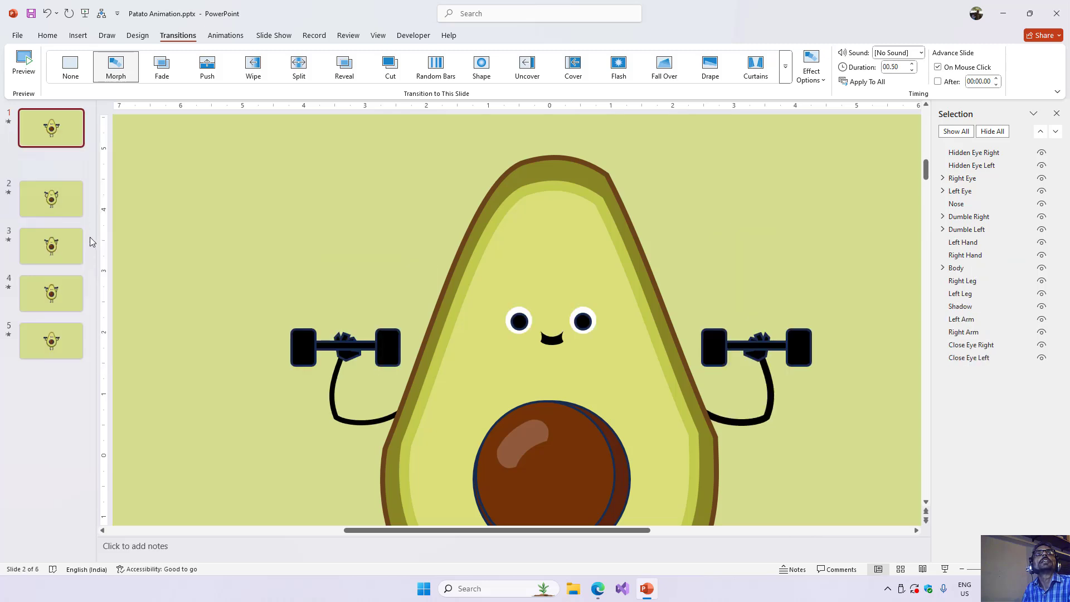
left_click_drag(61, 165, 62, 212)
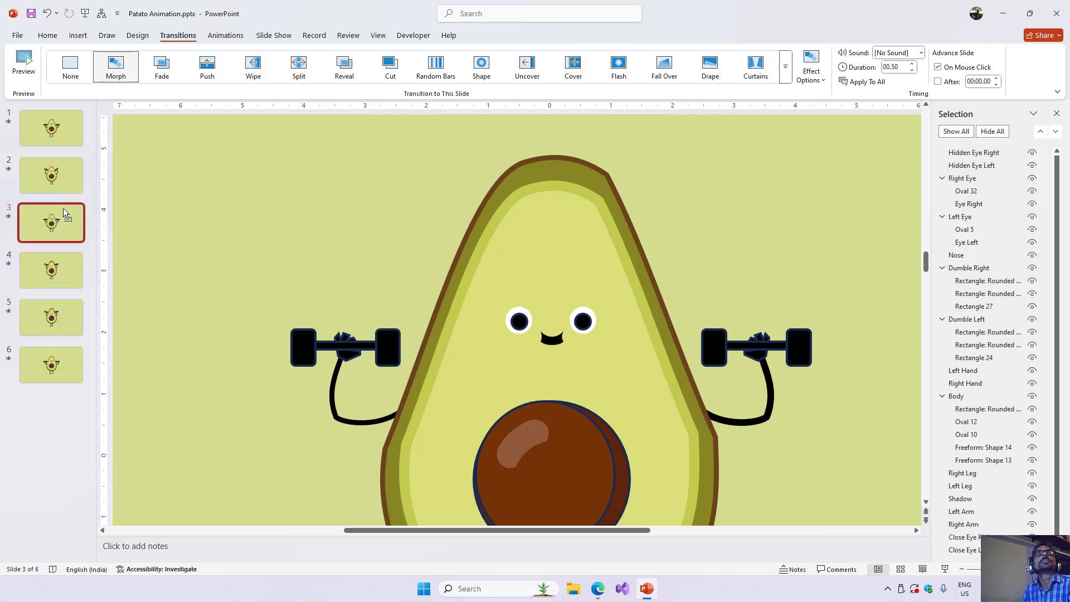
Step: Hide slides 4 to 6 so that they are skipped in the slide show
left_click(49, 279)
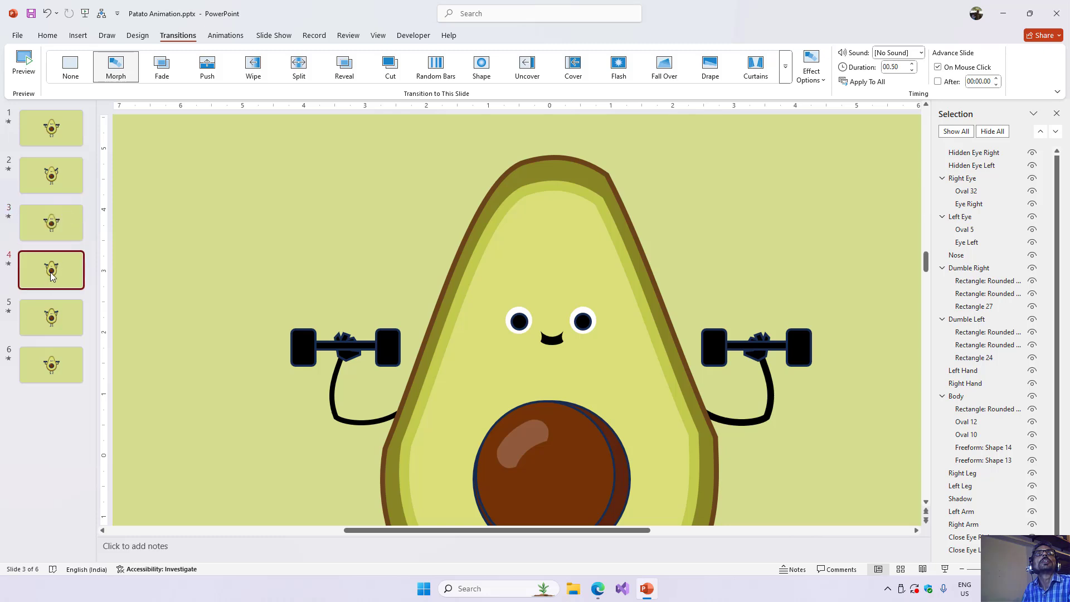
left_click(49, 369, "shift")
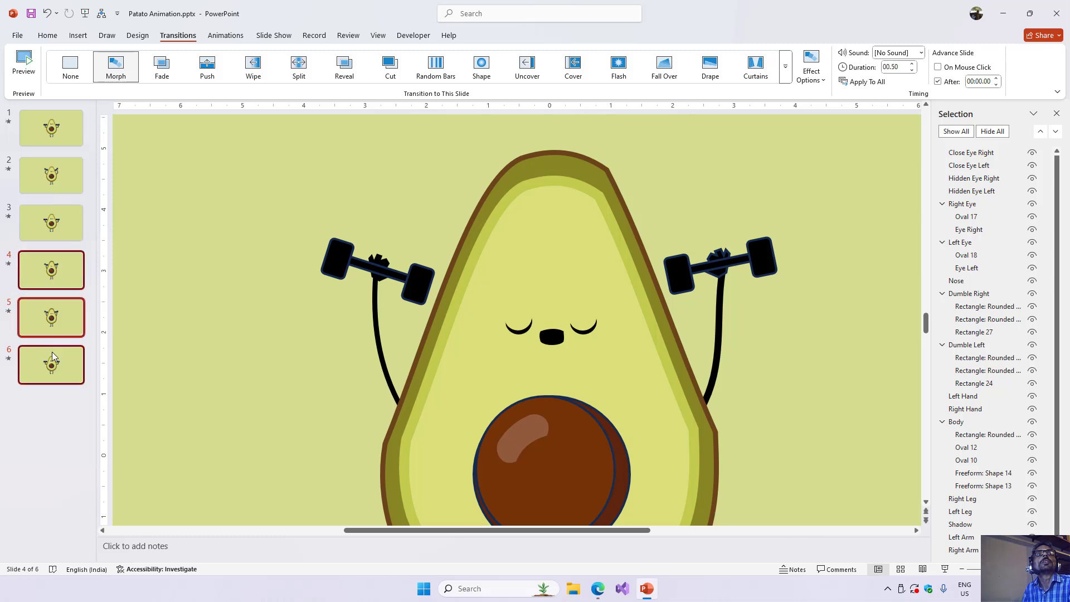
right_click(53, 368)
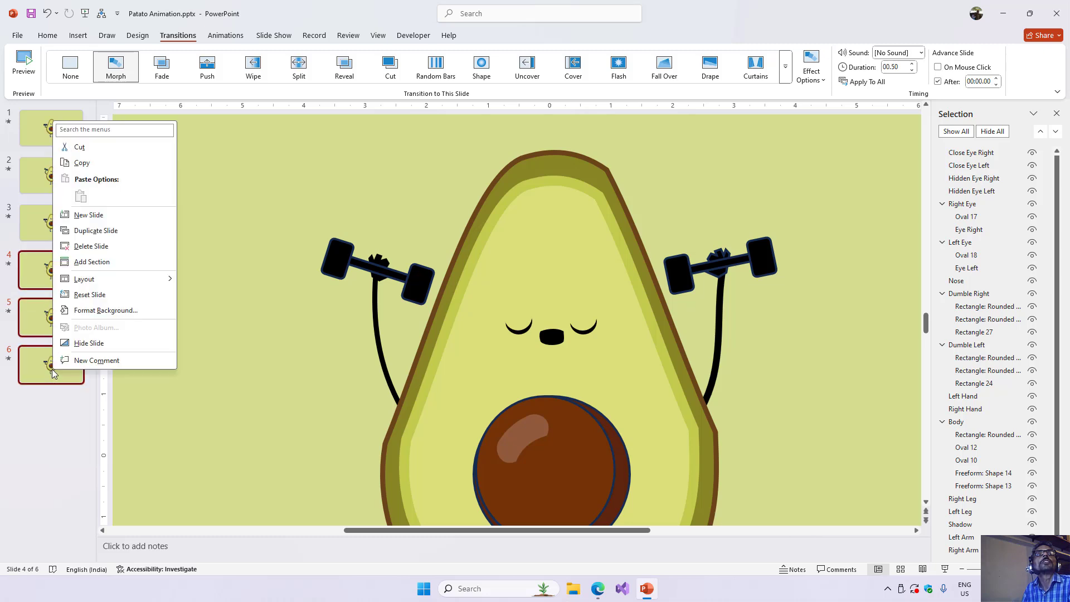
left_click(95, 345)
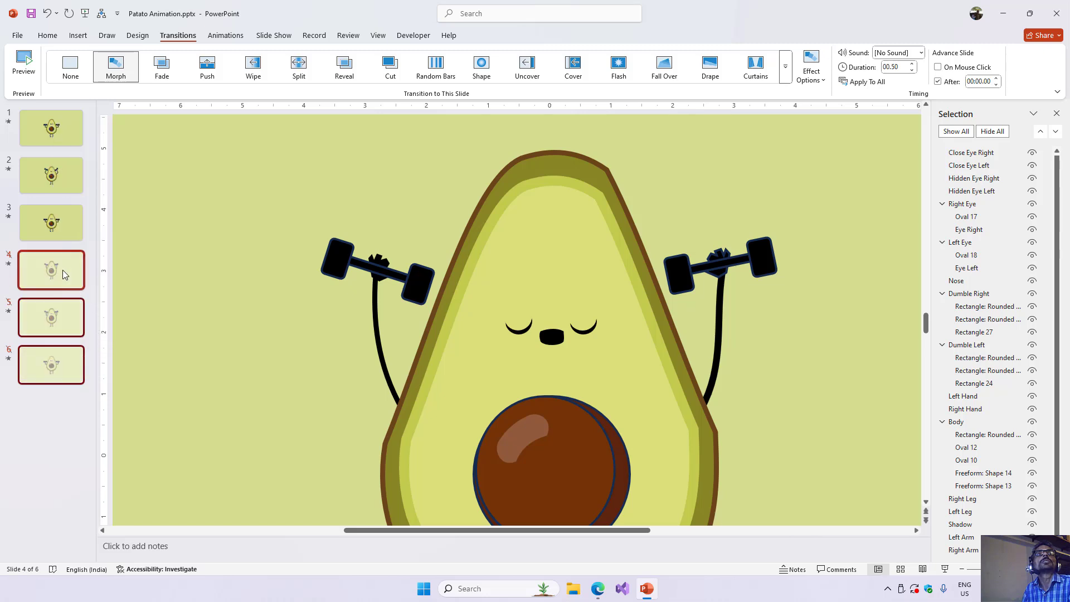
Step: Play the three-slide sequence from slide 1 to check how the eyes and dumbbells move, and end the show
left_click(45, 135)
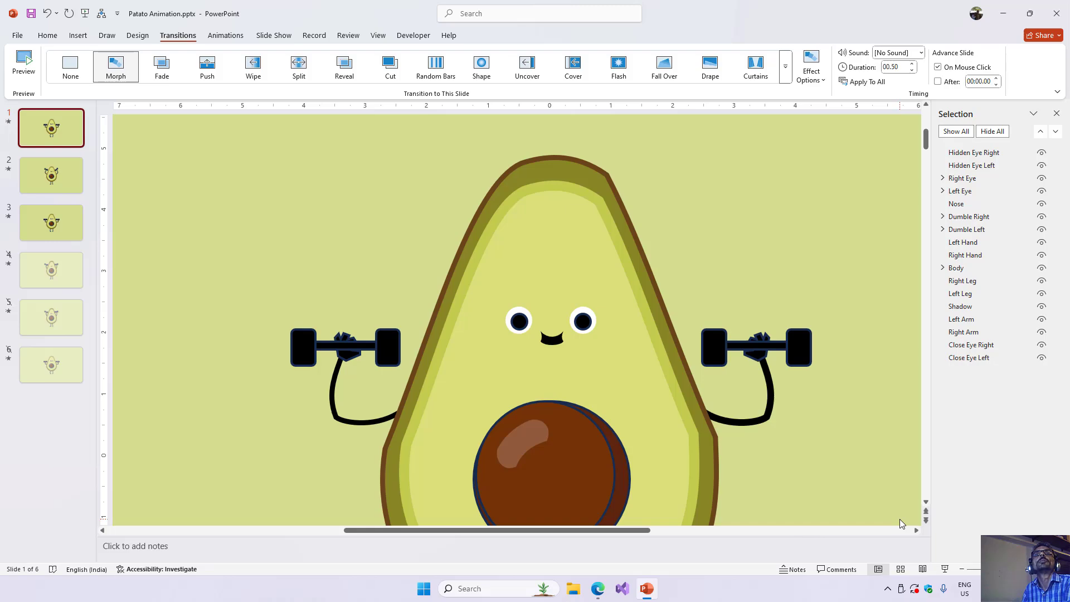
key("F5")
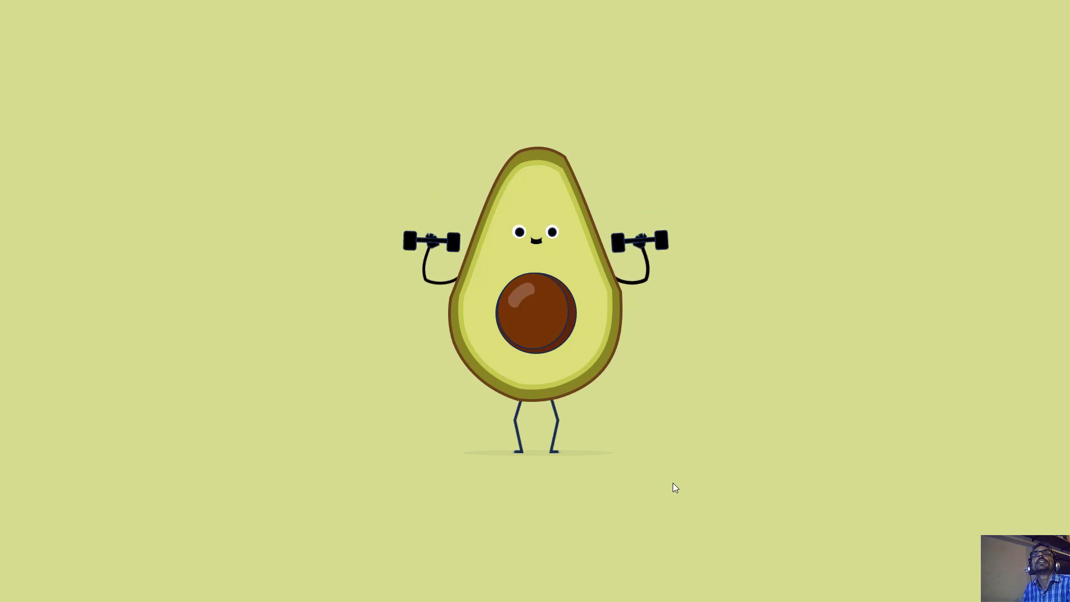
key("Escape")
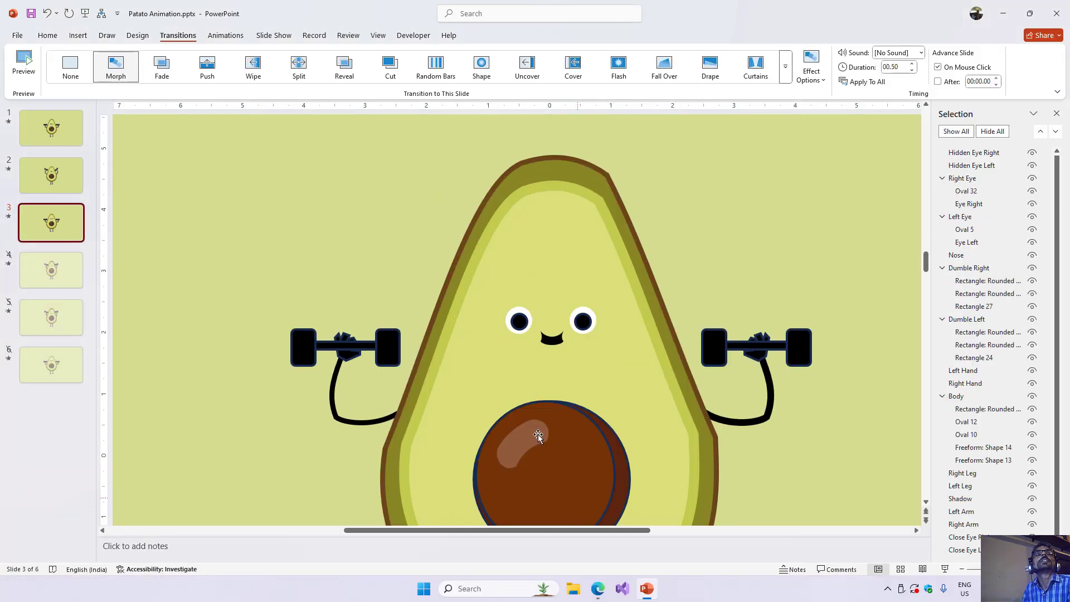
Step: Enlarge the Hidden Eye Left shape on slide 2 proportionally about its centre to about 0.5 cm across, and play the show to check it
left_click(32, 184)
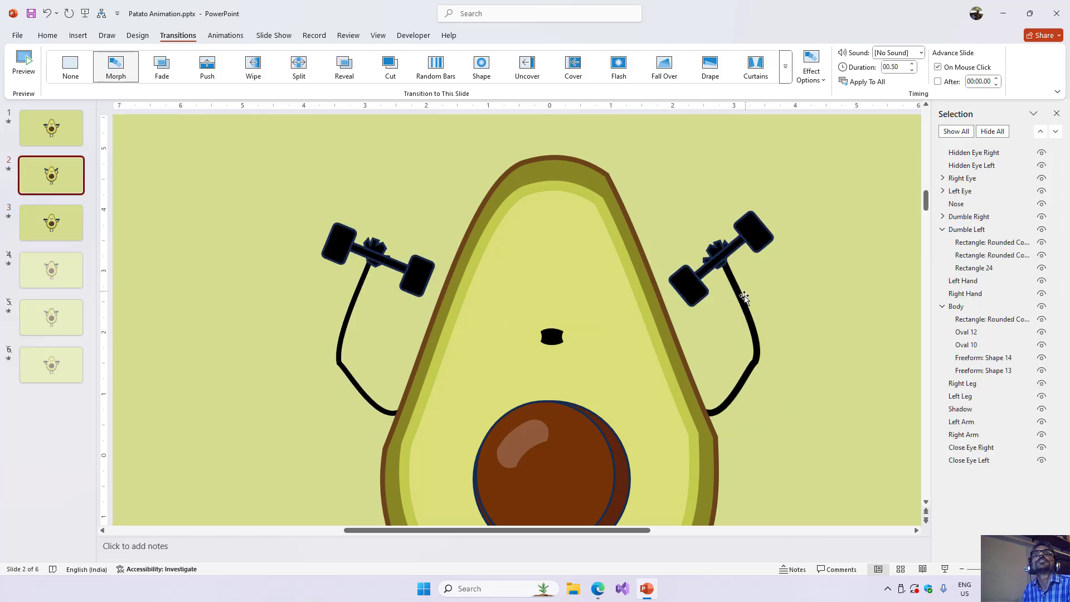
left_click(522, 328)
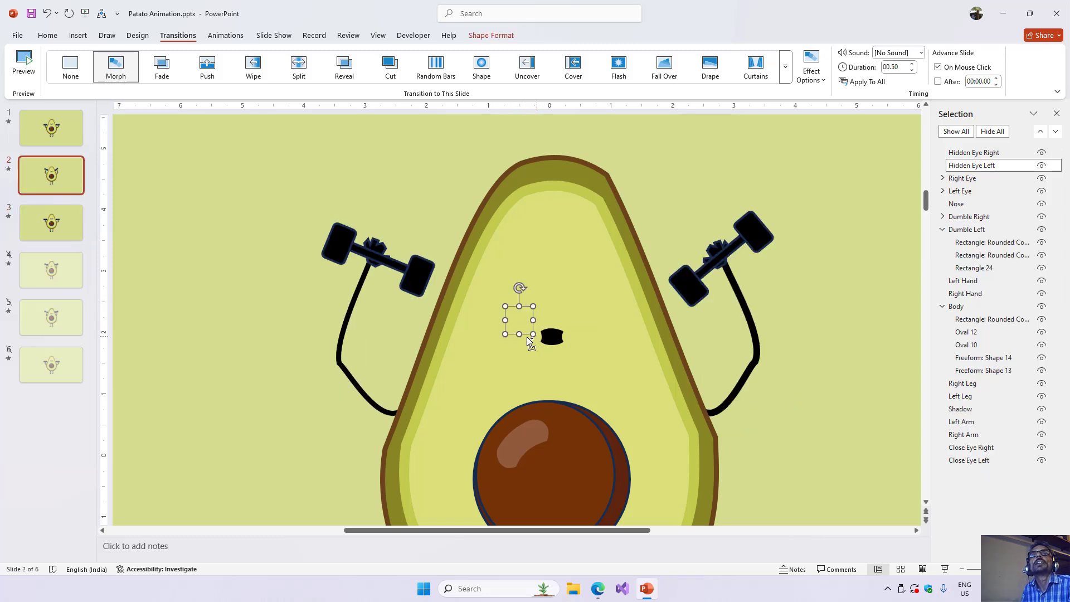
key("ctrl+alt+shift")
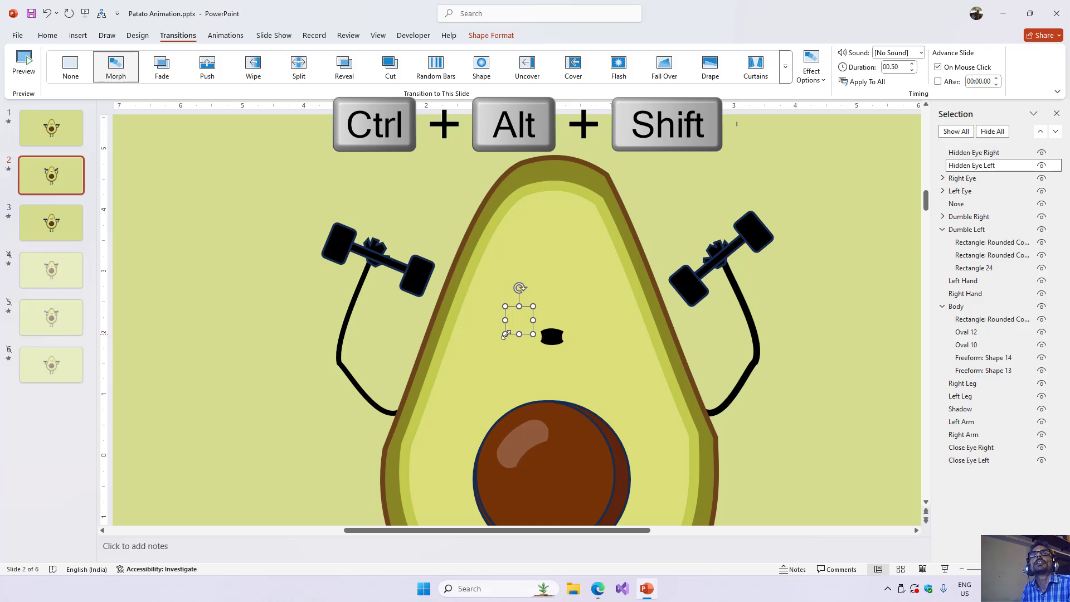
left_click(504, 334)
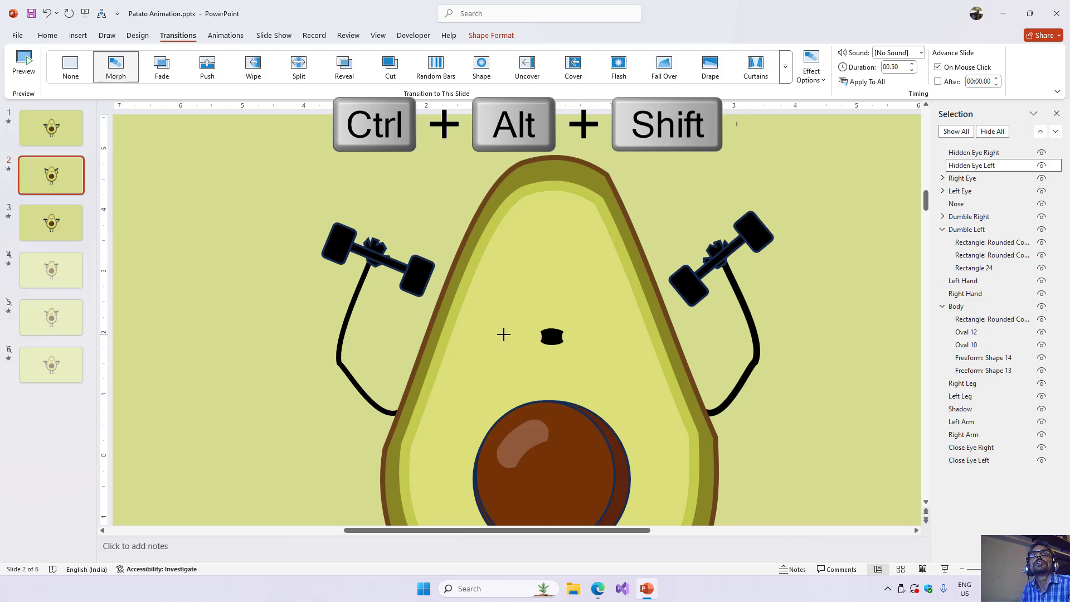
left_click_drag(503, 335, 535, 304)
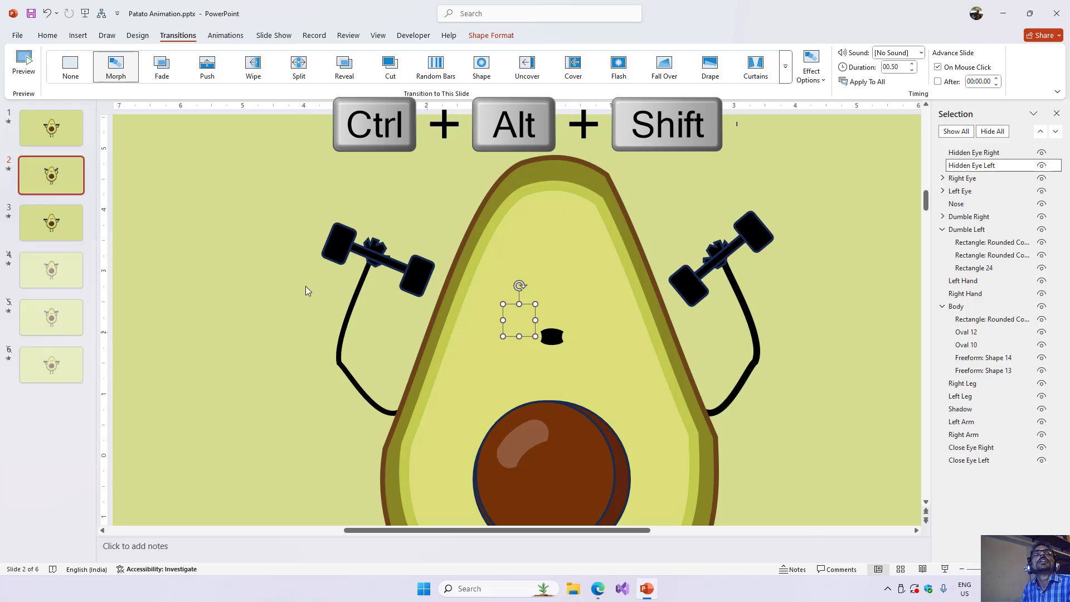
key("F5")
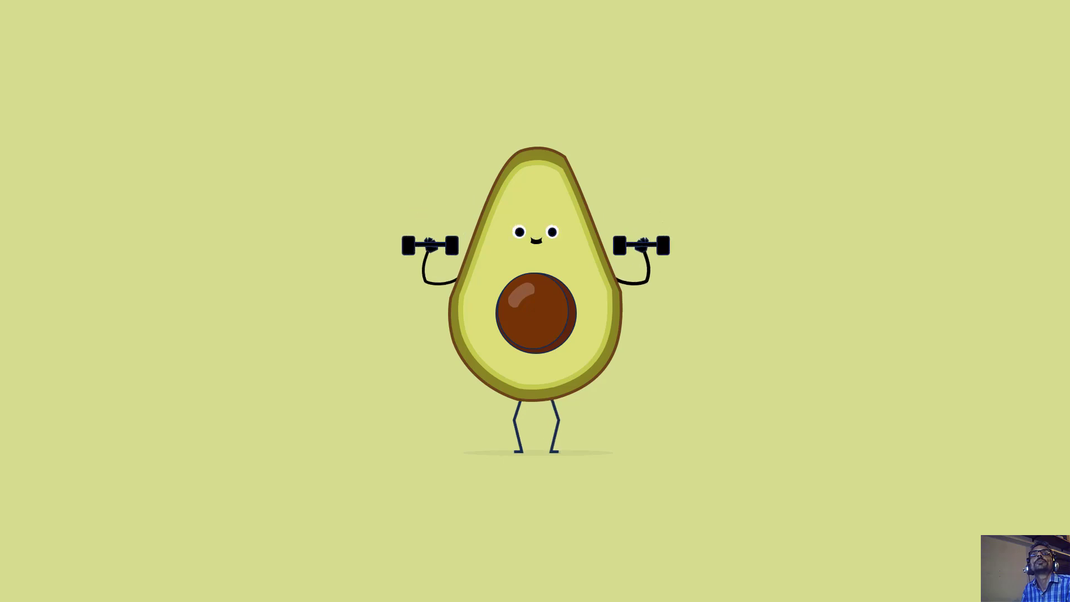
key("Escape")
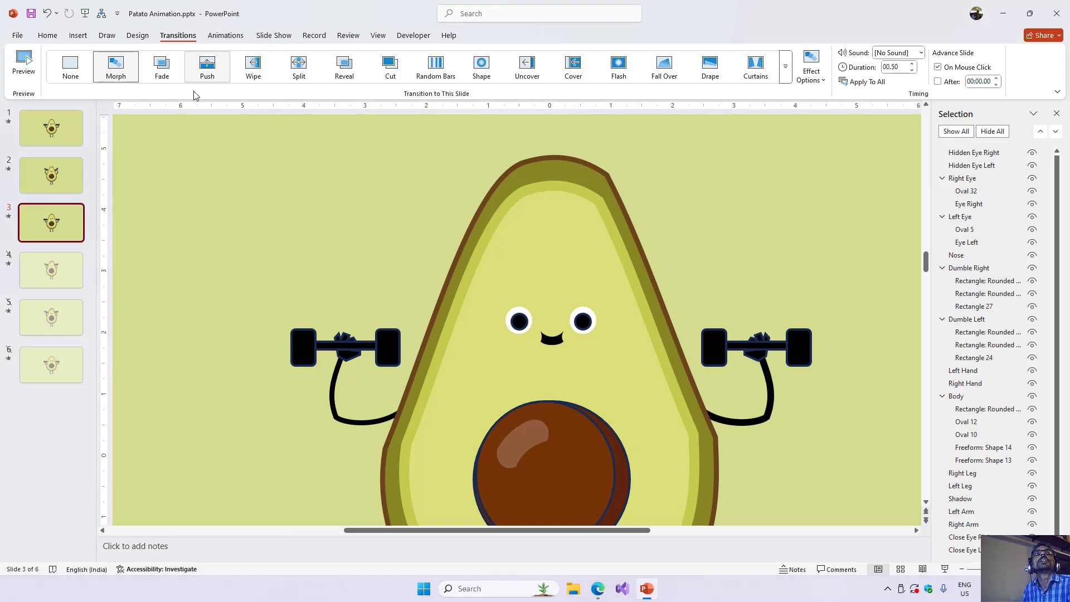
Step: Set slides 1 to 3 to a 0.50 s transition duration and automatic advance after 00:00.00, with advance on mouse click off
left_click(58, 130)
left_click(50, 220, "shift")
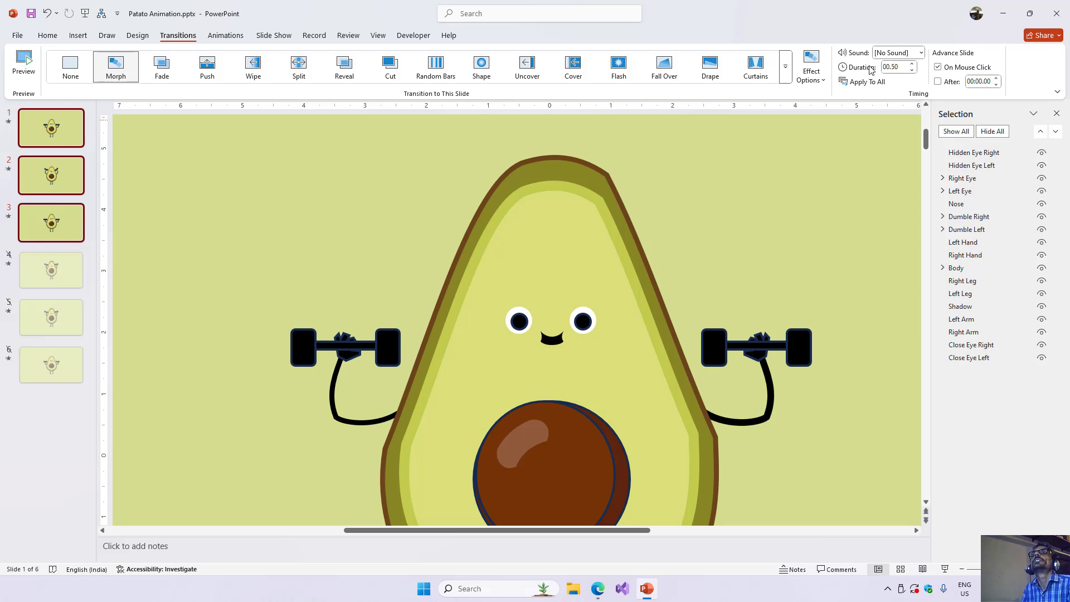
double_click(901, 68)
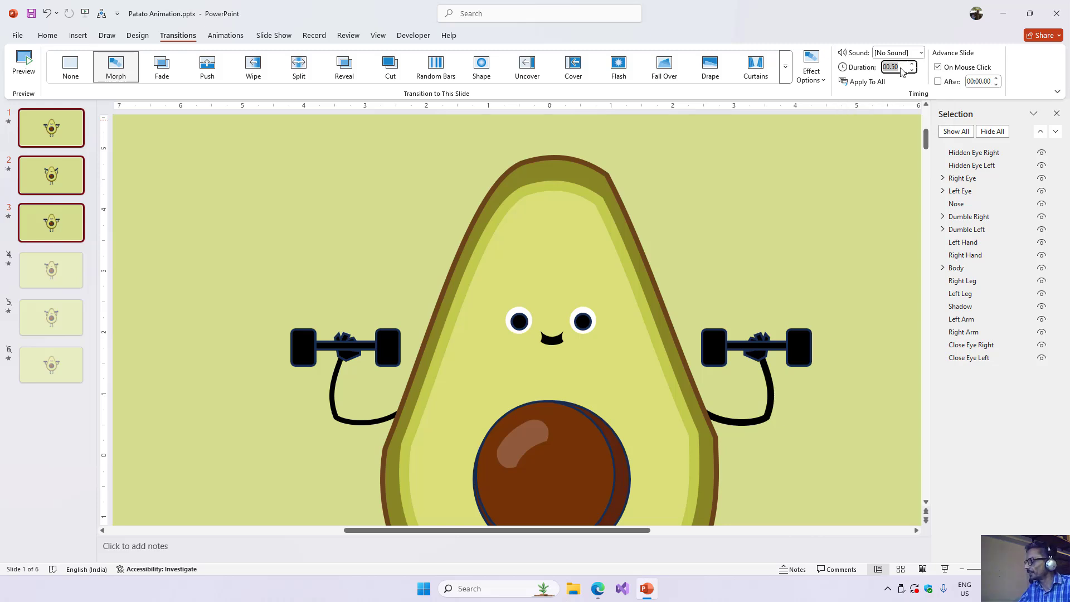
type(".5")
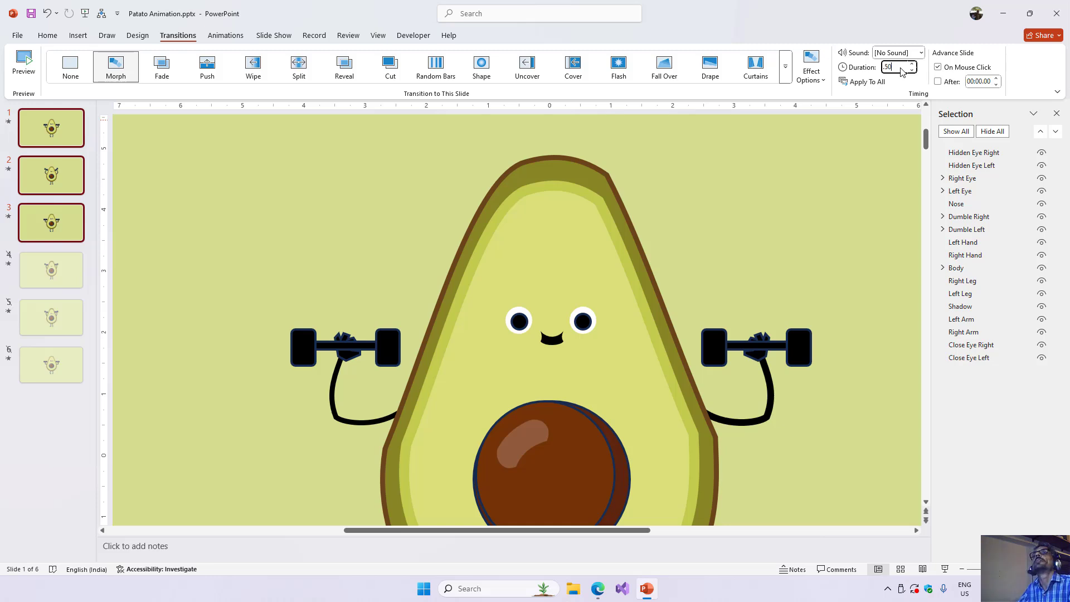
type("0")
key("Return")
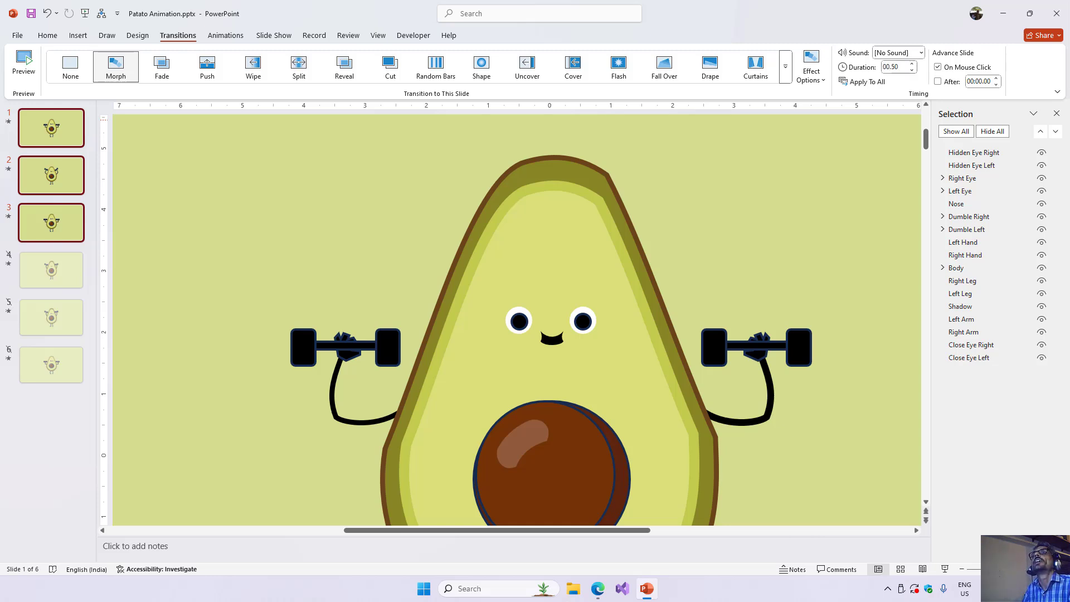
left_click(957, 71)
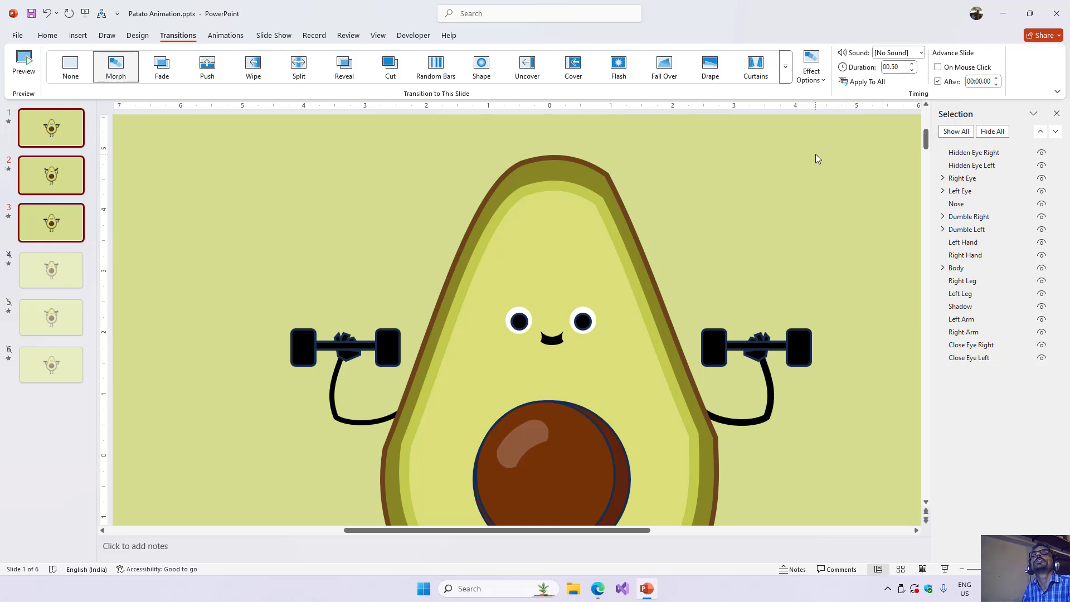
Step: Confirm the show setup with looping until Esc and advancing by timings, and play the slide show
left_click(282, 36)
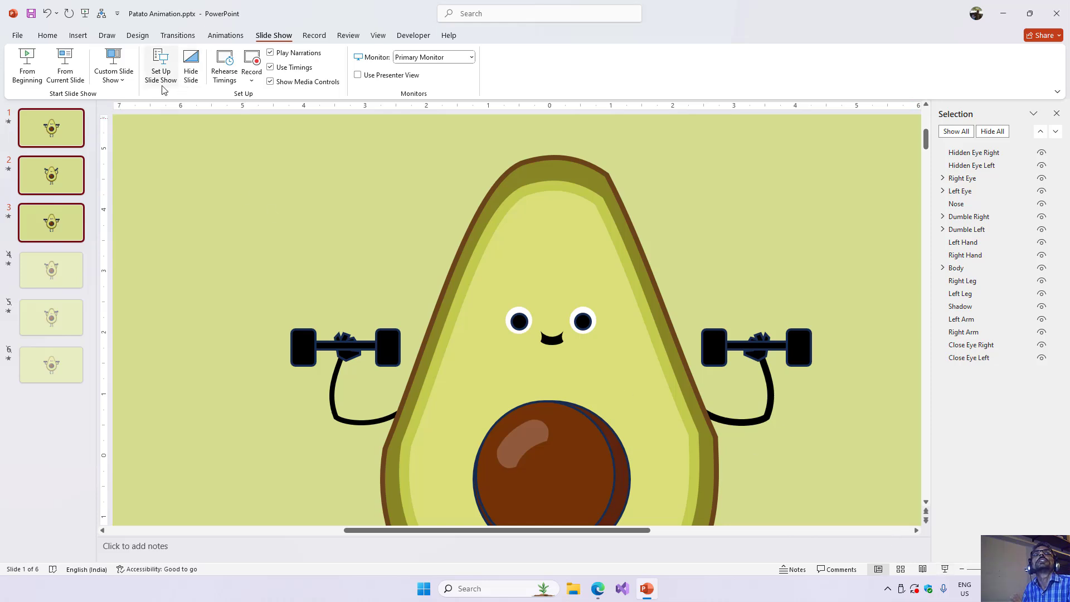
left_click(161, 65)
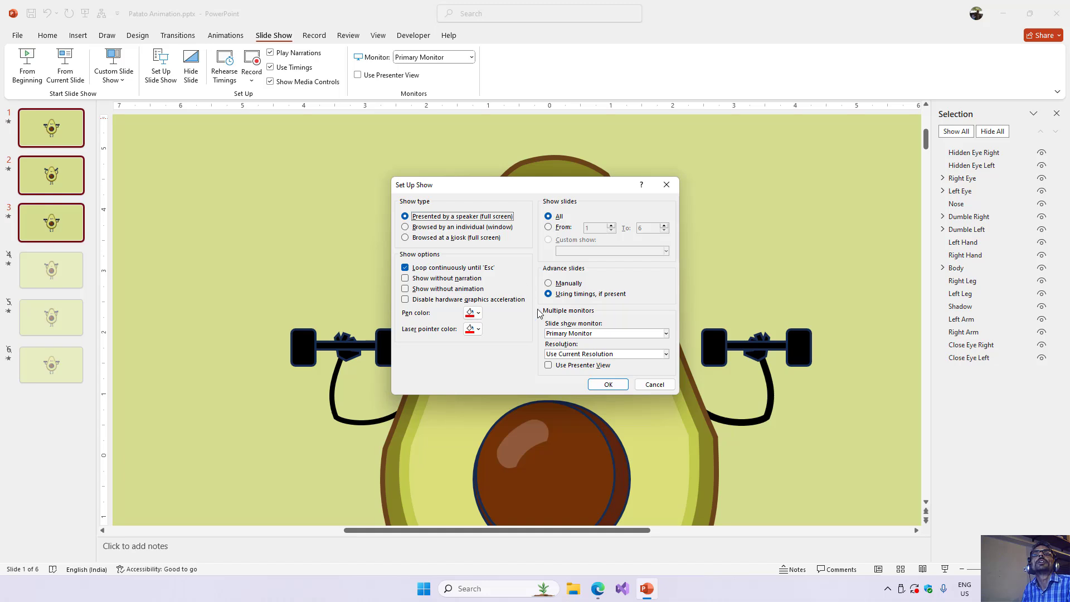
left_click(608, 384)
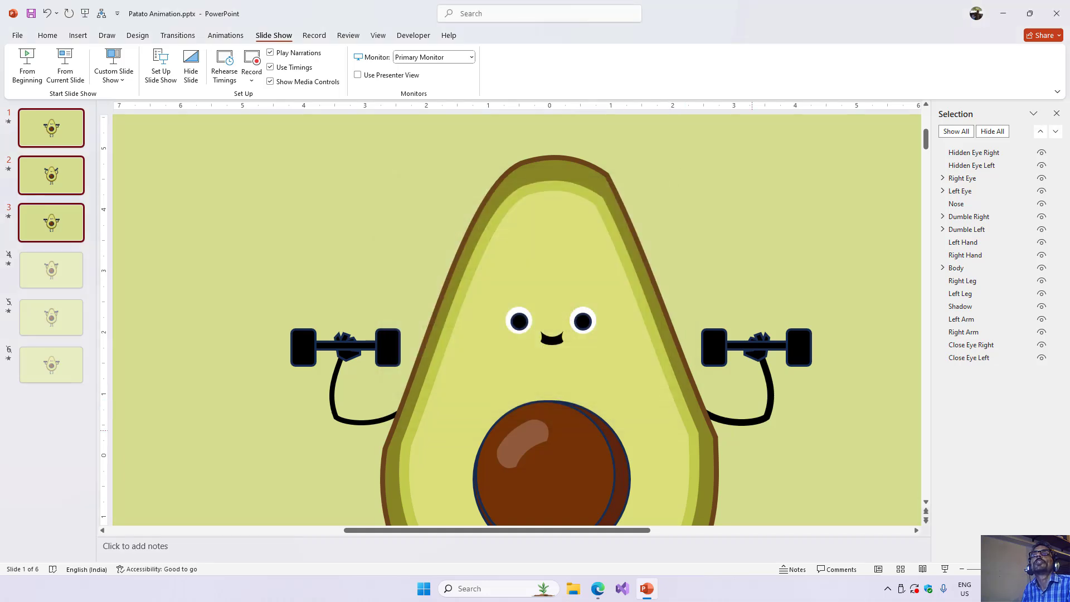
left_click(949, 569)
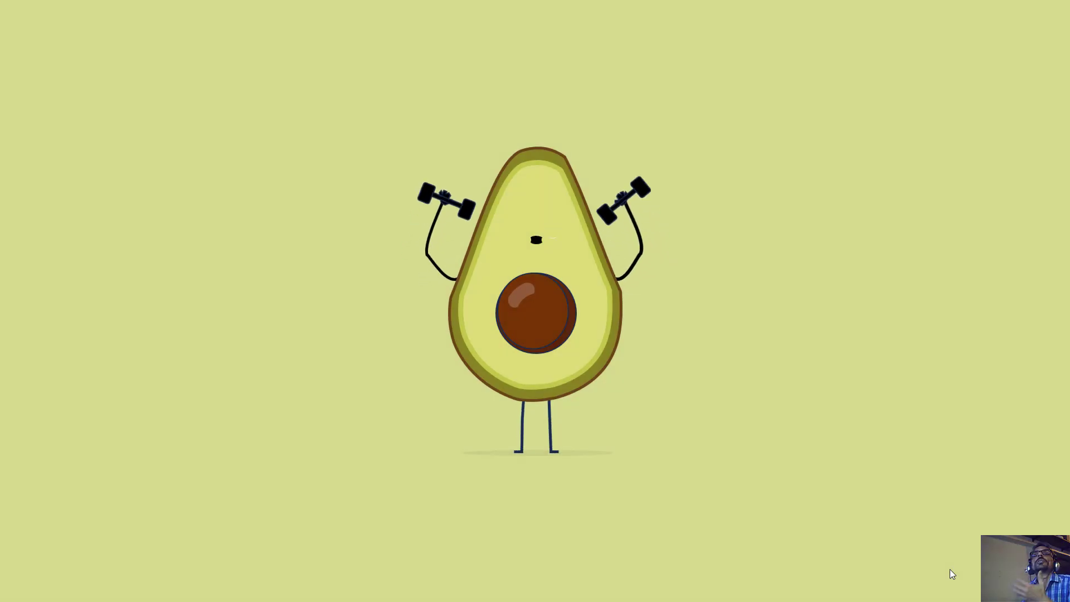